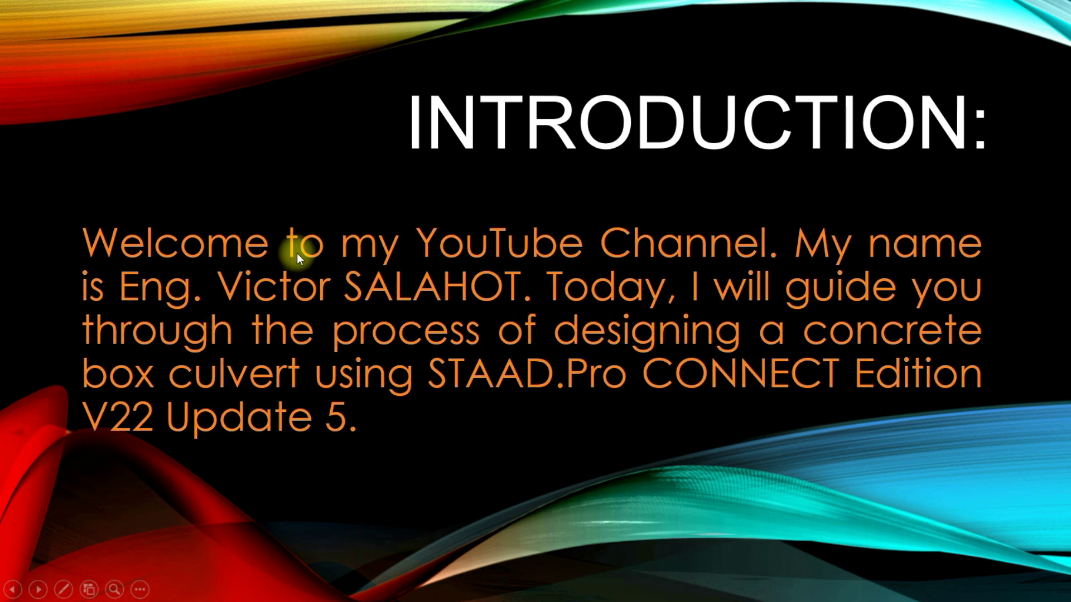
Advance the slideshow through the introduction and 5x3 box culvert slides to the PART 1 title.
{"action": "left_click", "coordinate": [39, 589]}
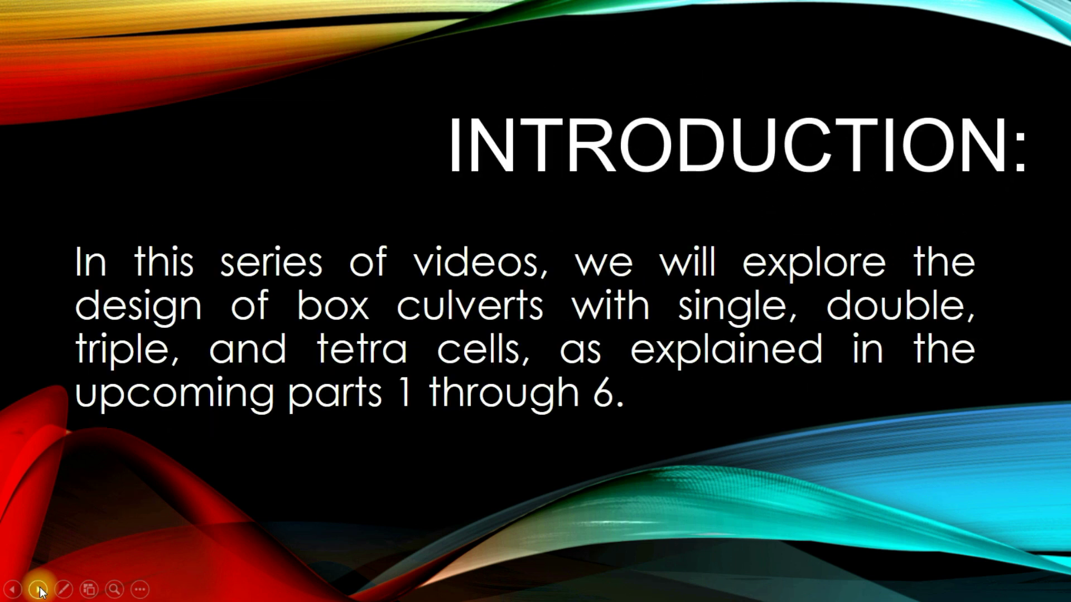
{"action": "left_click", "coordinate": [39, 589]}
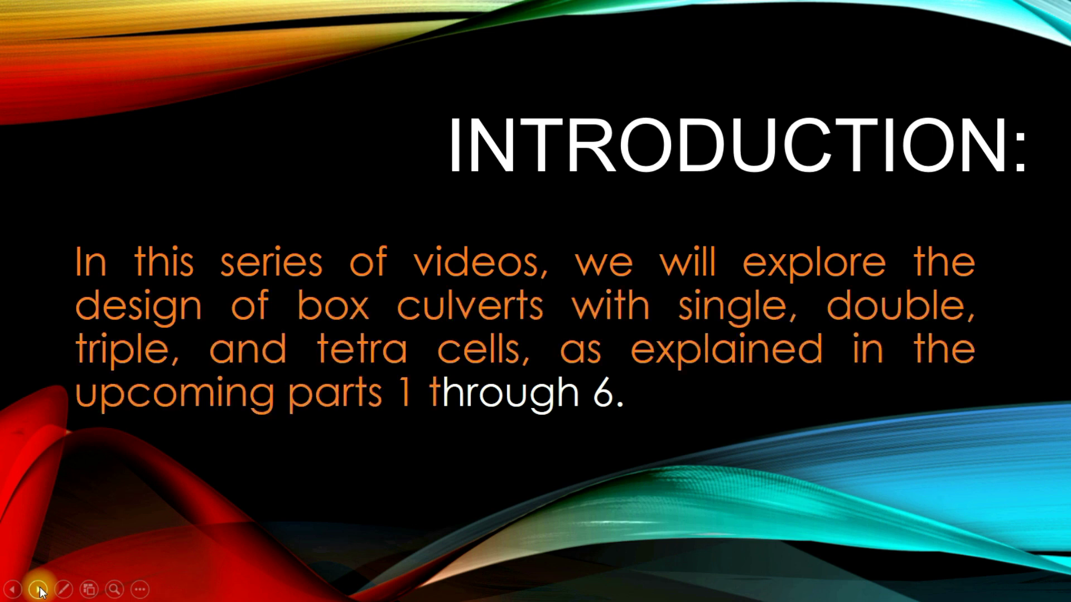
{"action": "left_click", "coordinate": [38, 590]}
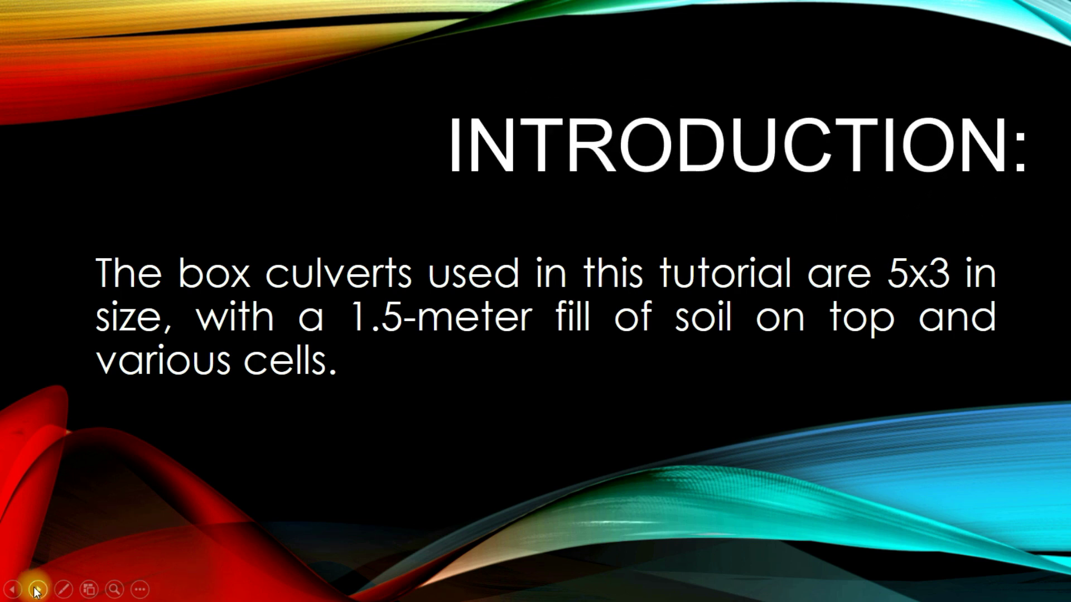
{"action": "left_click", "coordinate": [38, 590]}
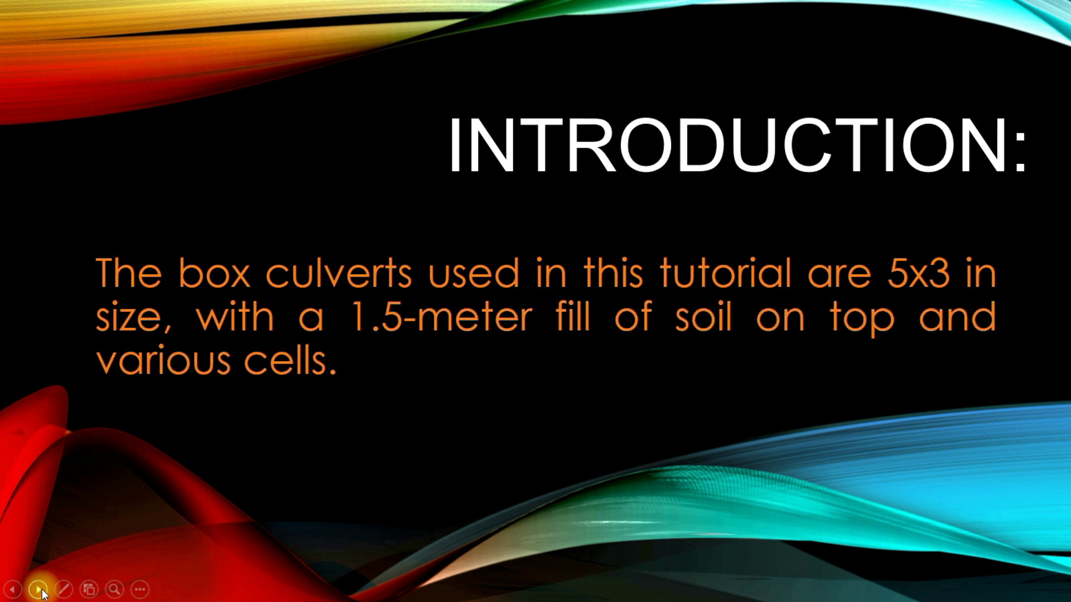
{"action": "left_click", "coordinate": [42, 590]}
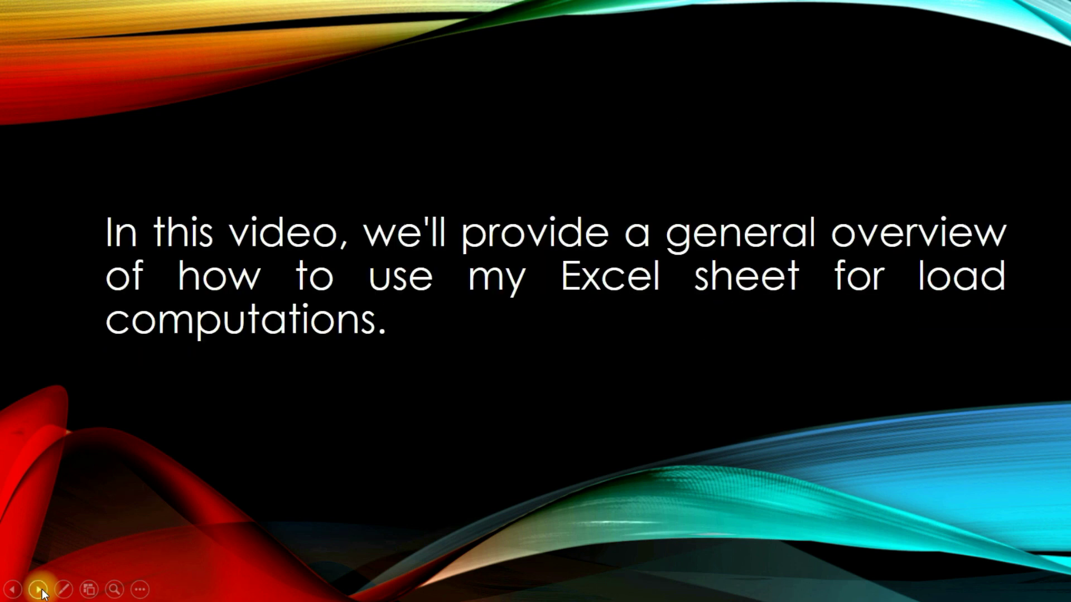
{"action": "left_click", "coordinate": [42, 592]}
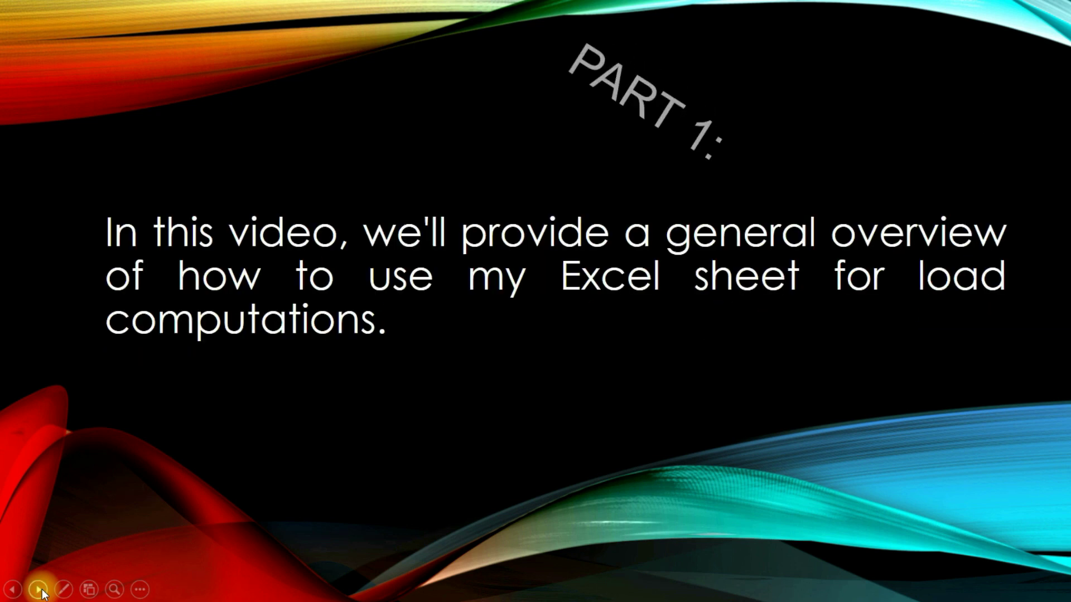
Step through the Part 1 to Part 4 slides, highlighting each part's description.
{"action": "left_click", "coordinate": [42, 591]}
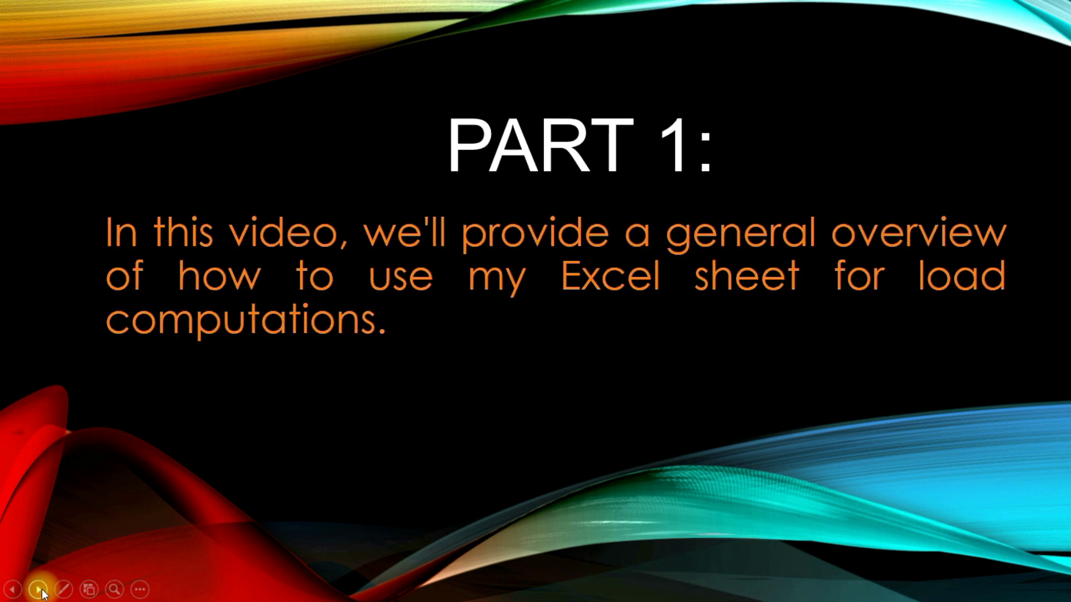
{"action": "left_click", "coordinate": [42, 592]}
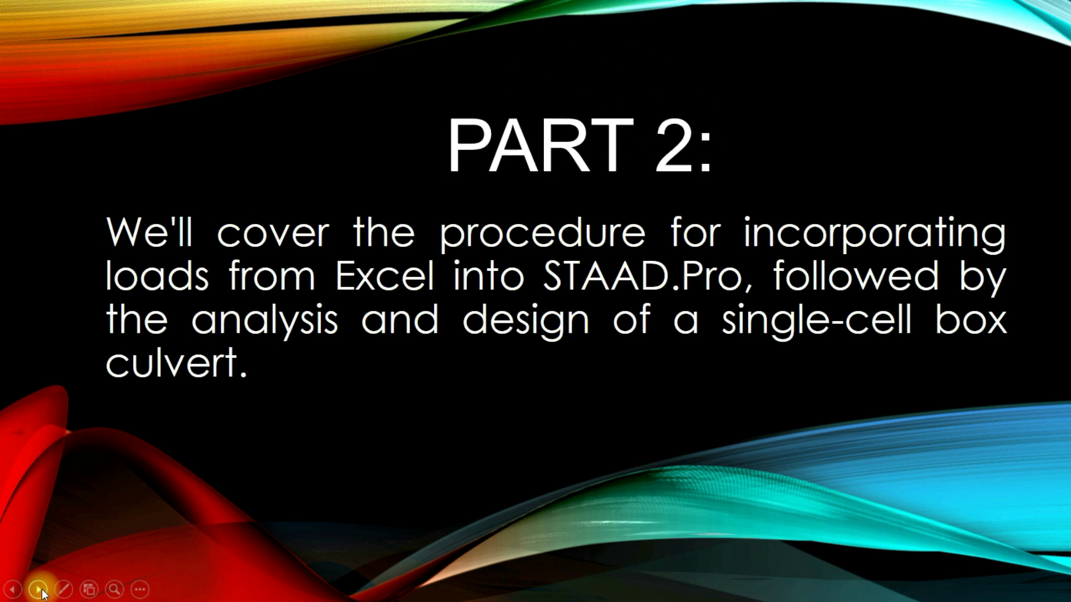
{"action": "left_click", "coordinate": [42, 592]}
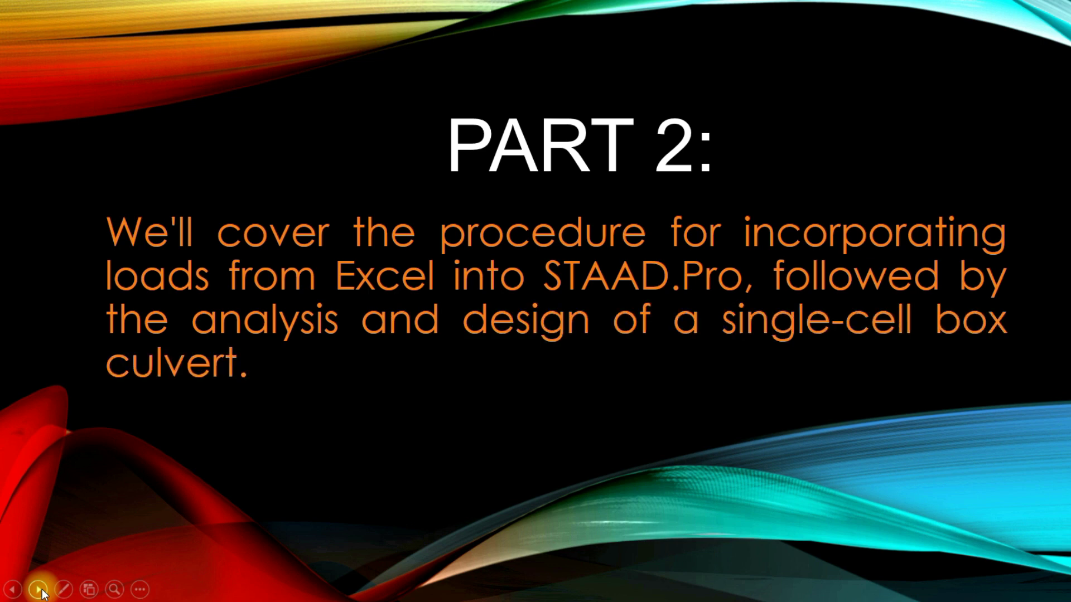
{"action": "left_click", "coordinate": [39, 590]}
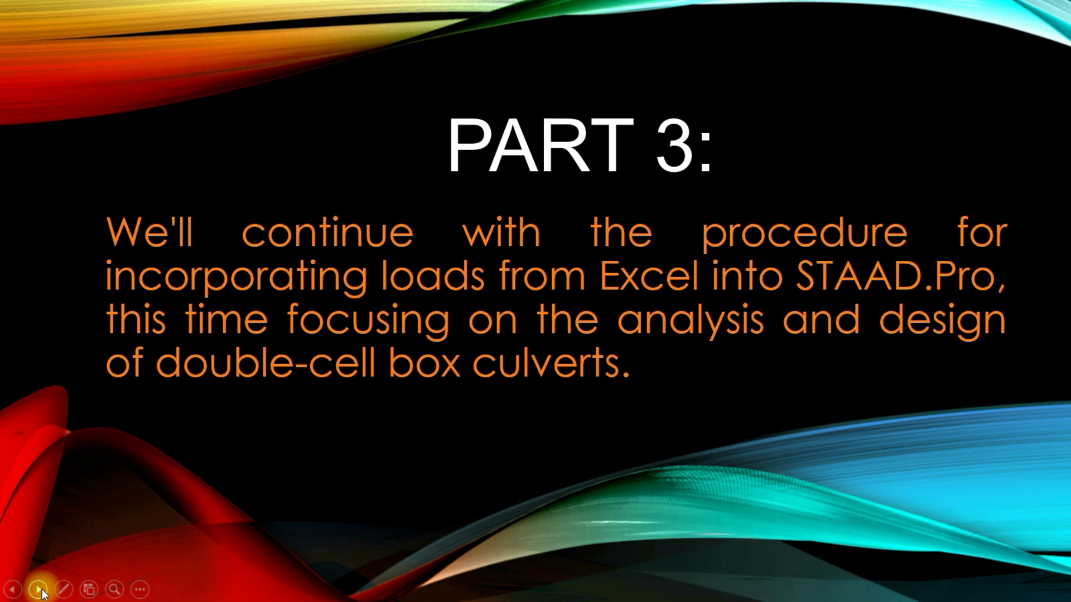
{"action": "left_click", "coordinate": [39, 590]}
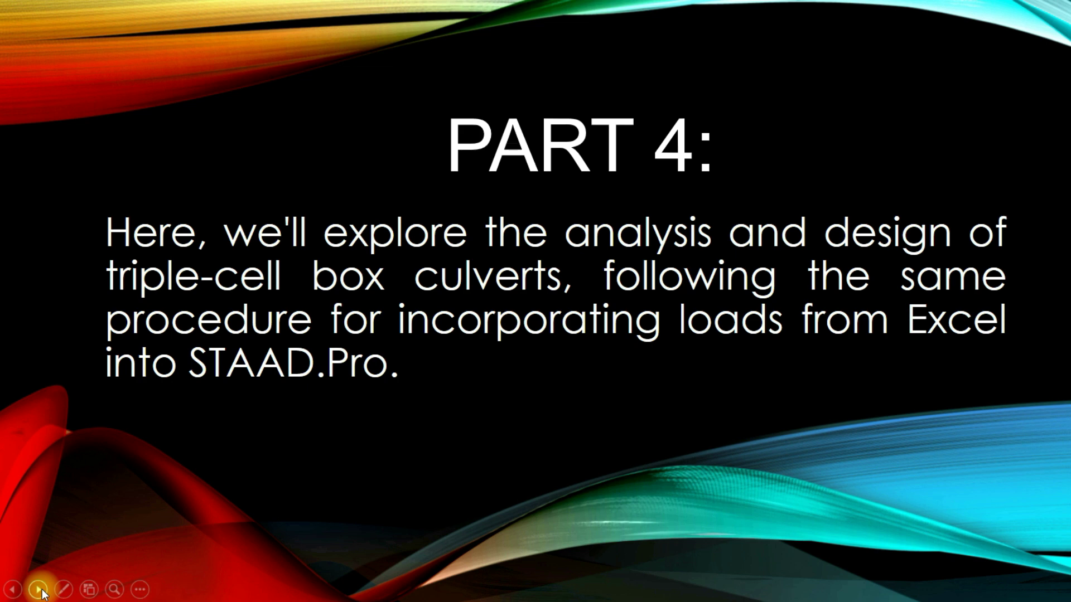
{"action": "left_click", "coordinate": [39, 590]}
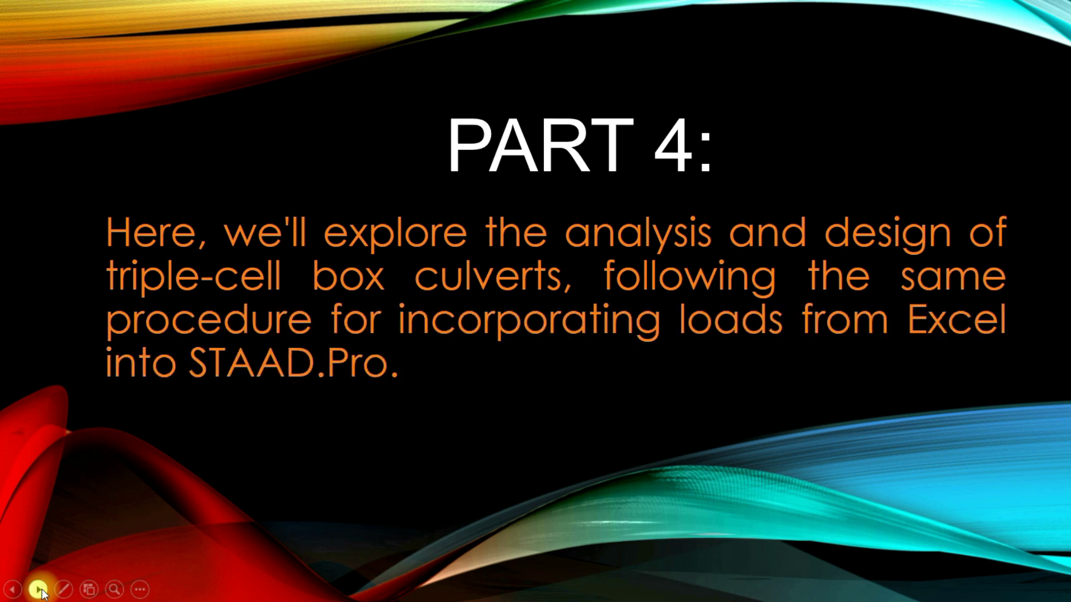
Advance through the Part 5 tetra-cell and Part 6 slides to THANKS FOR WATCHING.
{"action": "left_click", "coordinate": [39, 589]}
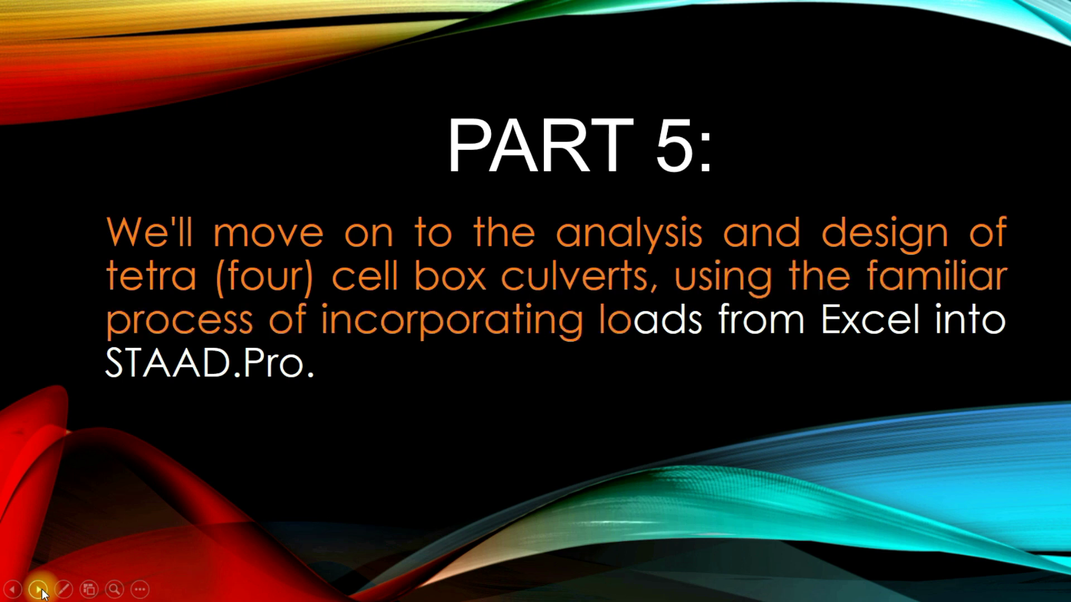
{"action": "left_click", "coordinate": [42, 593]}
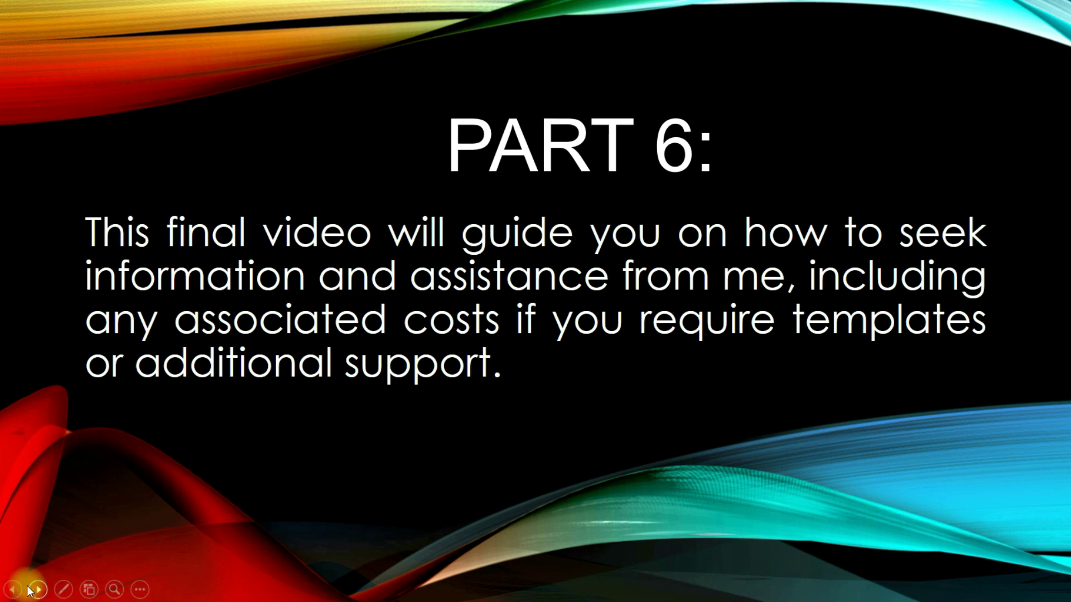
{"action": "left_click", "coordinate": [43, 593]}
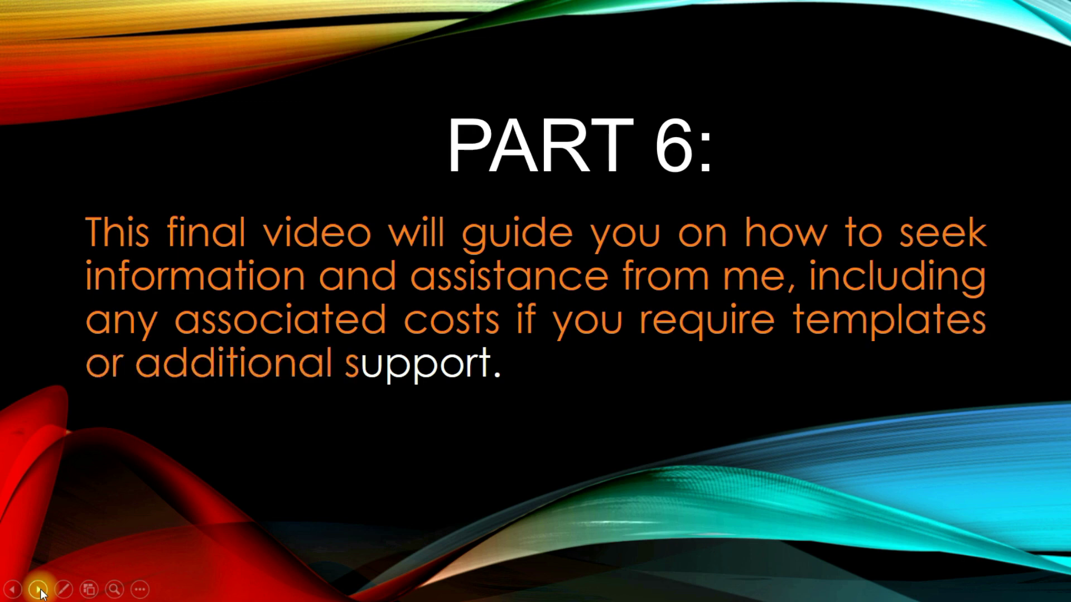
{"action": "left_click", "coordinate": [40, 590]}
{"action": "left_click", "coordinate": [39, 590]}
{"action": "left_click", "coordinate": [39, 590]}
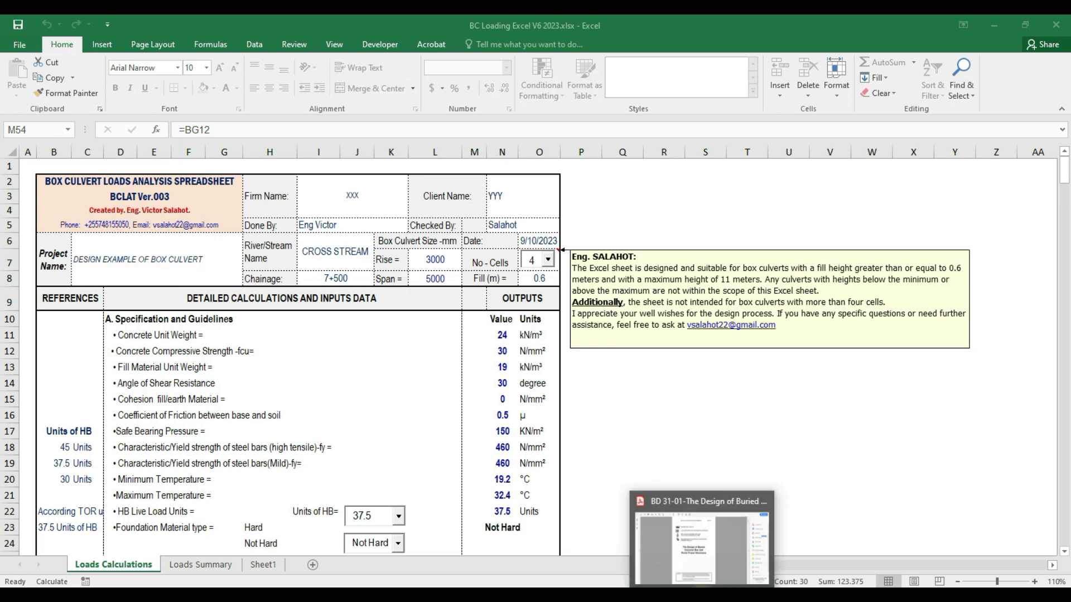
Switch from the Excel workbook to the open BD 31/01 design manual PDF.
{"action": "left_click", "coordinate": [655, 496]}
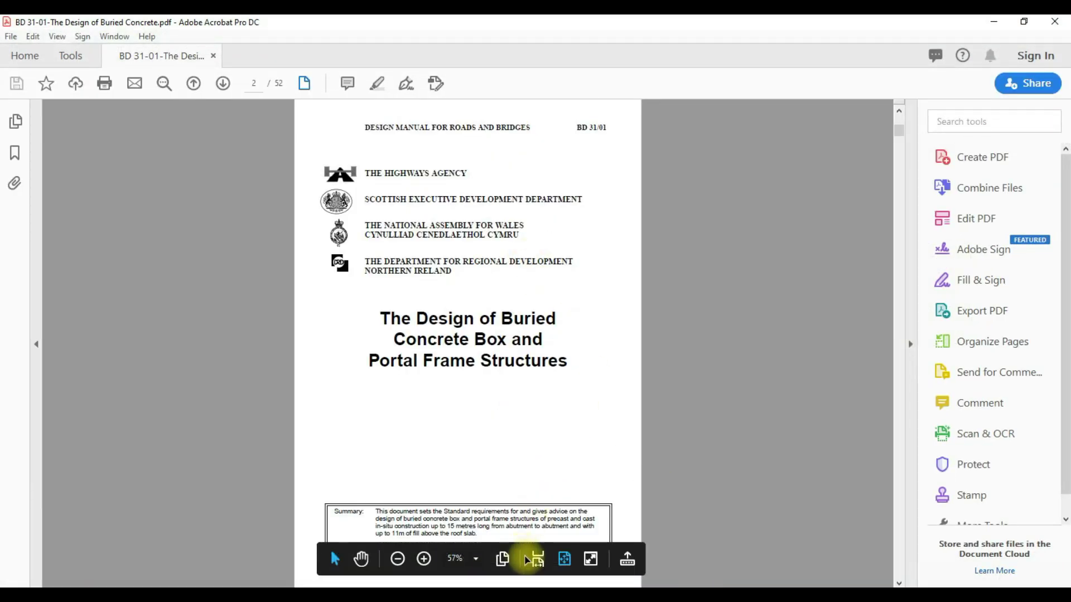
Toggle the design manual between fit-width and whole-page views around the live-load clauses.
{"action": "left_click", "coordinate": [538, 561]}
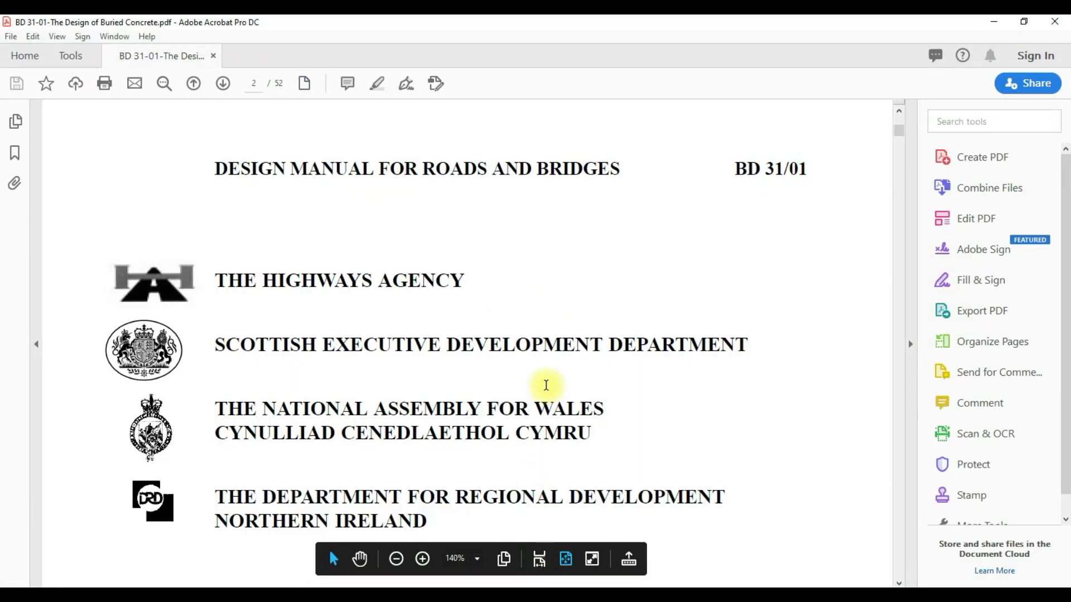
{"action": "scroll", "coordinate": [552, 362], "scroll_direction": "up", "scroll_amount": 4}
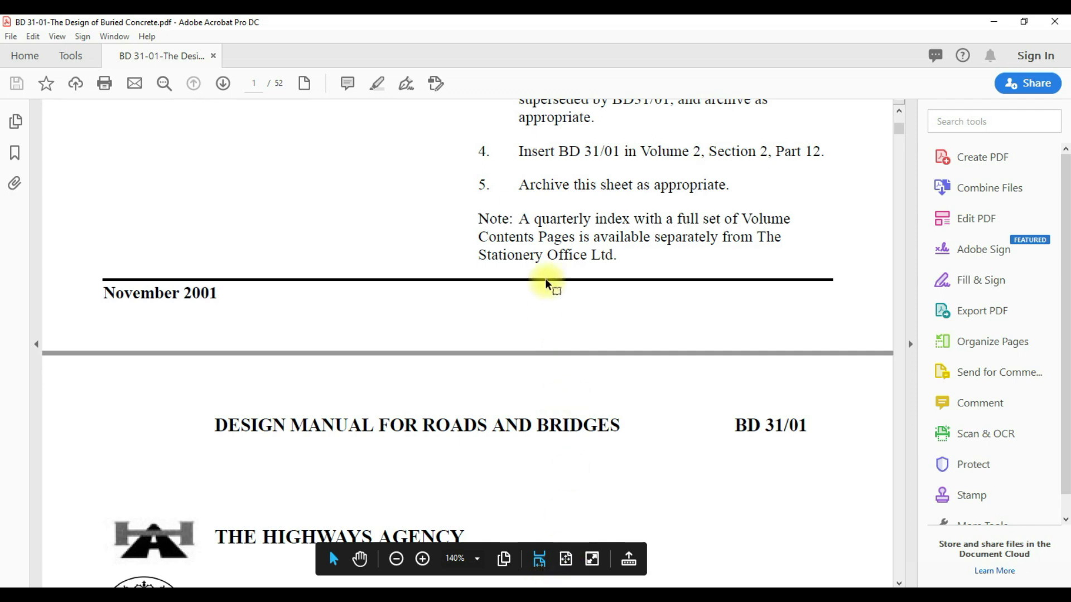
{"action": "scroll", "coordinate": [569, 346], "scroll_direction": "up", "scroll_amount": 4}
{"action": "left_click", "coordinate": [564, 560]}
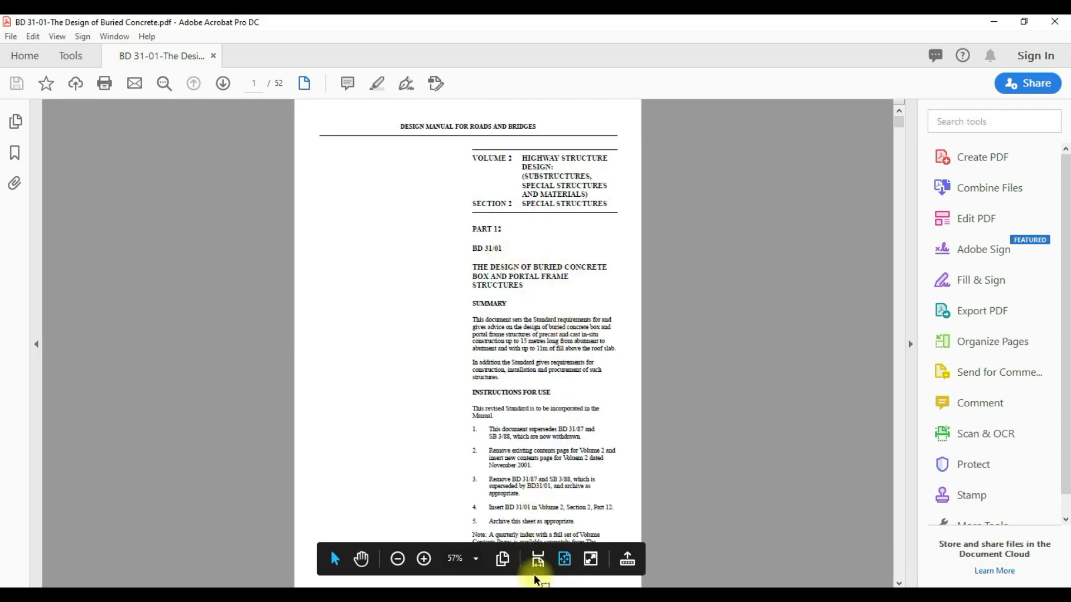
{"action": "left_click", "coordinate": [539, 561]}
{"action": "scroll", "coordinate": [631, 402], "scroll_direction": "down", "scroll_amount": 4}
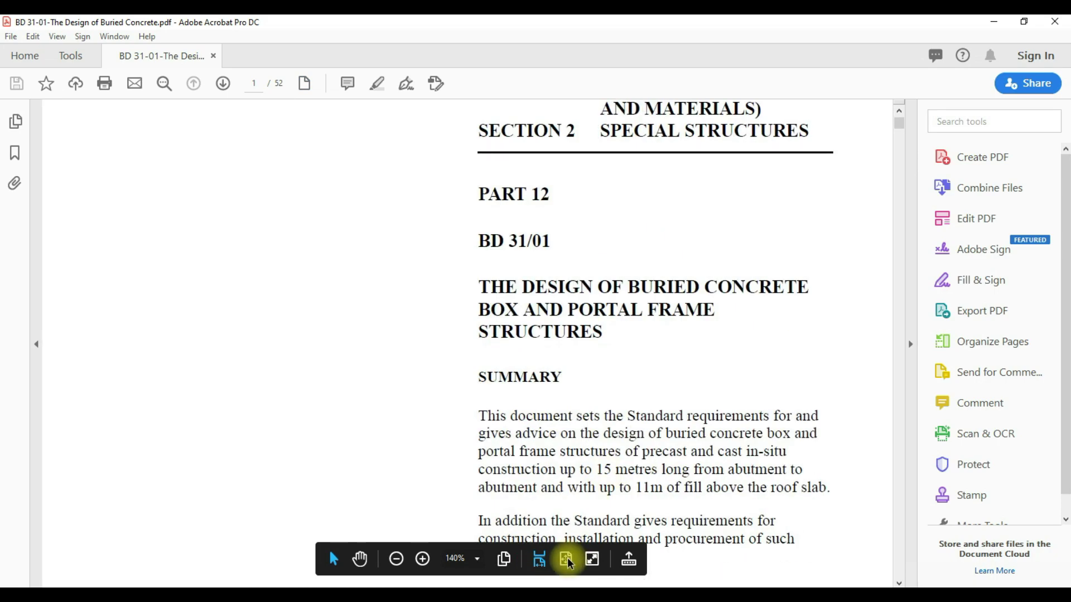
{"action": "left_click", "coordinate": [565, 559]}
Scroll to Appendix A, back to the contents page, then minimize Acrobat to reach Excel.
{"action": "scroll", "coordinate": [614, 238], "scroll_direction": "down", "scroll_amount": 5}
{"action": "scroll", "coordinate": [614, 238], "scroll_direction": "down", "scroll_amount": 20}
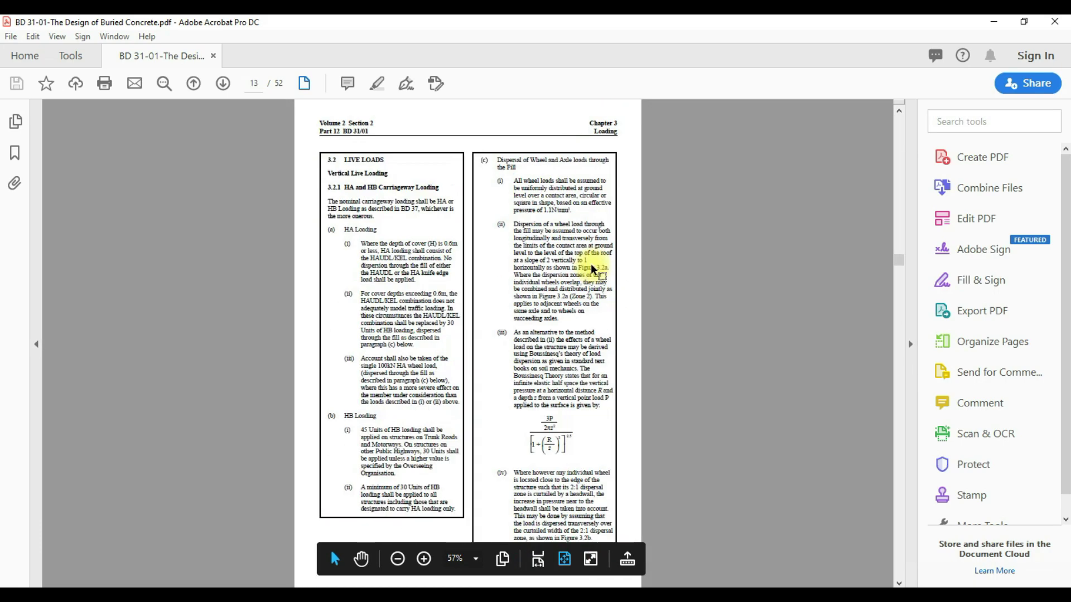
{"action": "scroll", "coordinate": [589, 278], "scroll_direction": "down", "scroll_amount": 11}
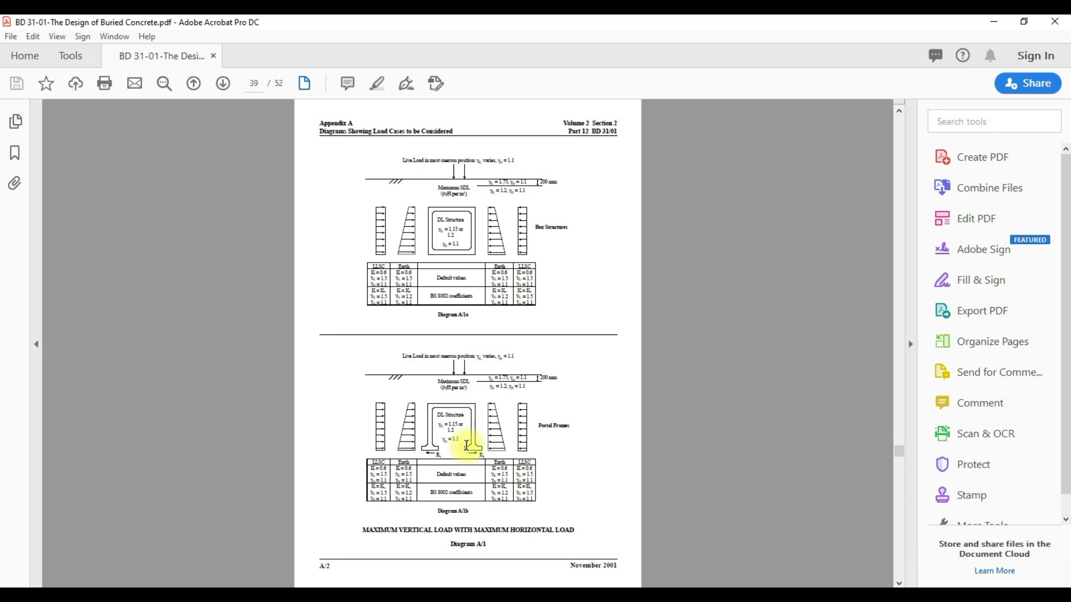
{"action": "scroll", "coordinate": [418, 275], "scroll_direction": "up", "scroll_amount": 20}
{"action": "scroll", "coordinate": [552, 199], "scroll_direction": "up", "scroll_amount": 15}
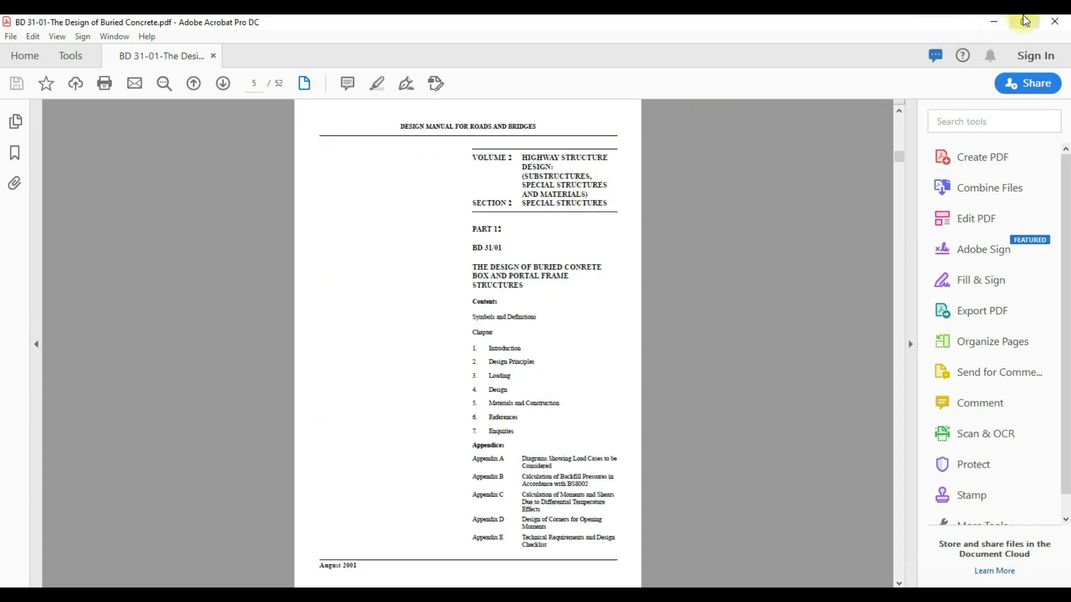
{"action": "left_click", "coordinate": [994, 21]}
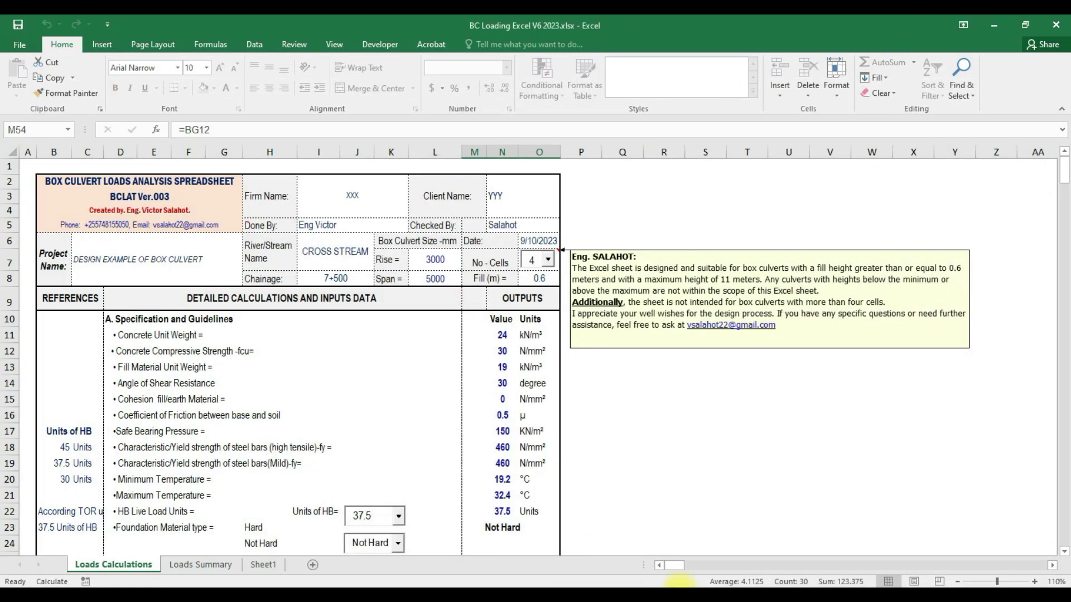
{"action": "left_click", "coordinate": [449, 333]}
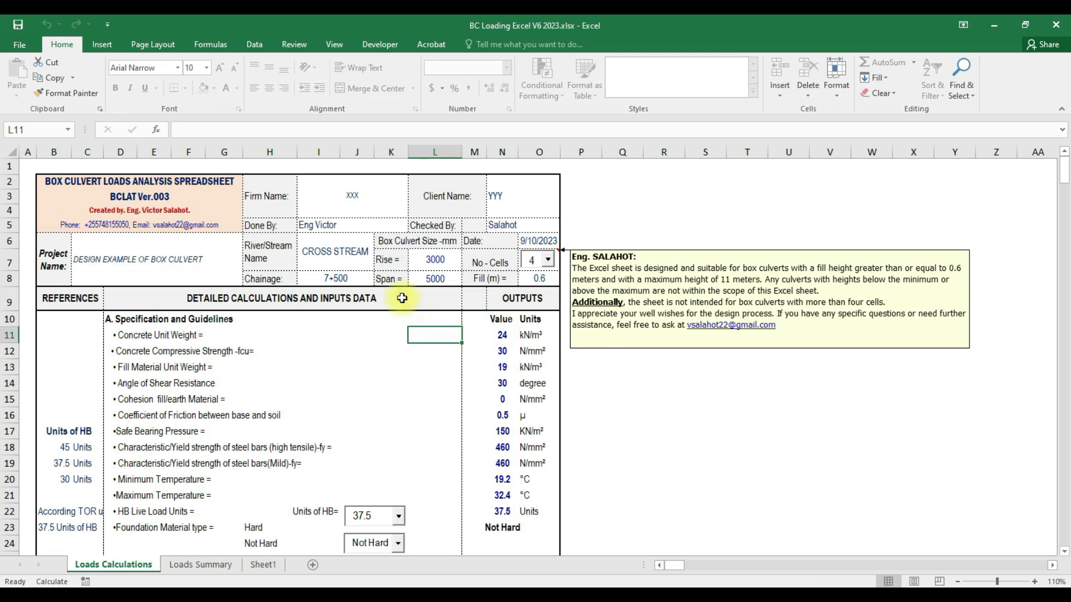
{"action": "scroll", "coordinate": [374, 318], "scroll_direction": "down", "scroll_amount": 1}
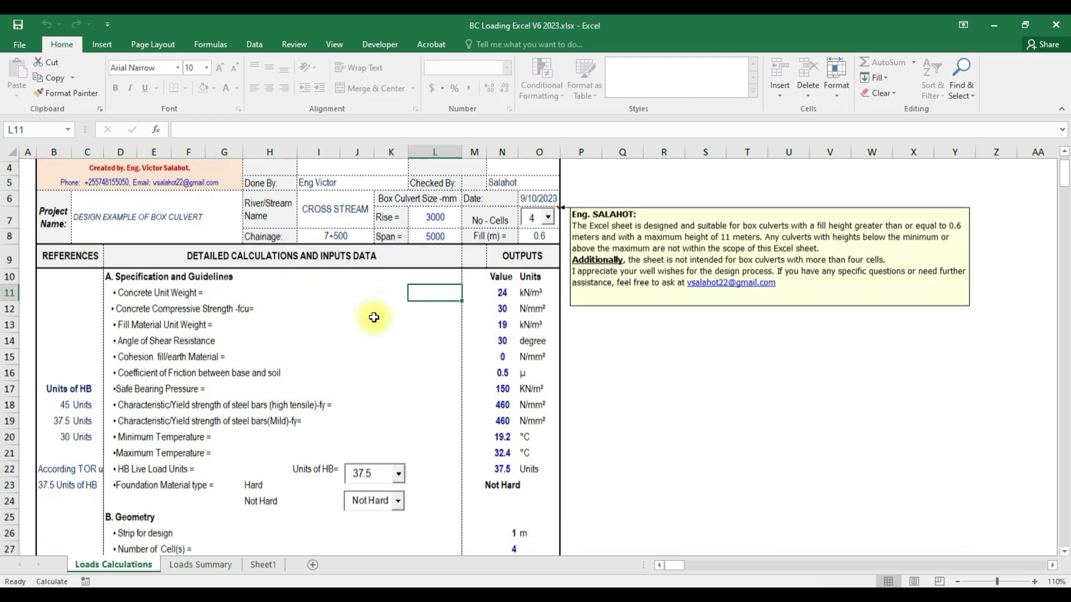
{"action": "scroll", "coordinate": [339, 289], "scroll_direction": "up", "scroll_amount": 1}
{"action": "scroll", "coordinate": [338, 290], "scroll_direction": "up", "scroll_amount": 1}
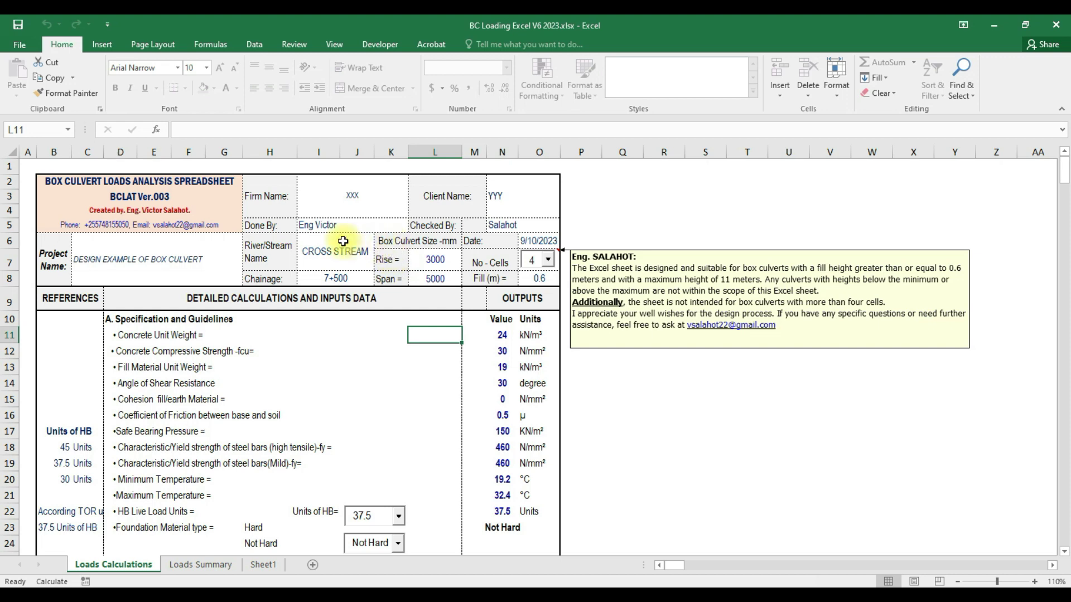
{"action": "left_click", "coordinate": [122, 256]}
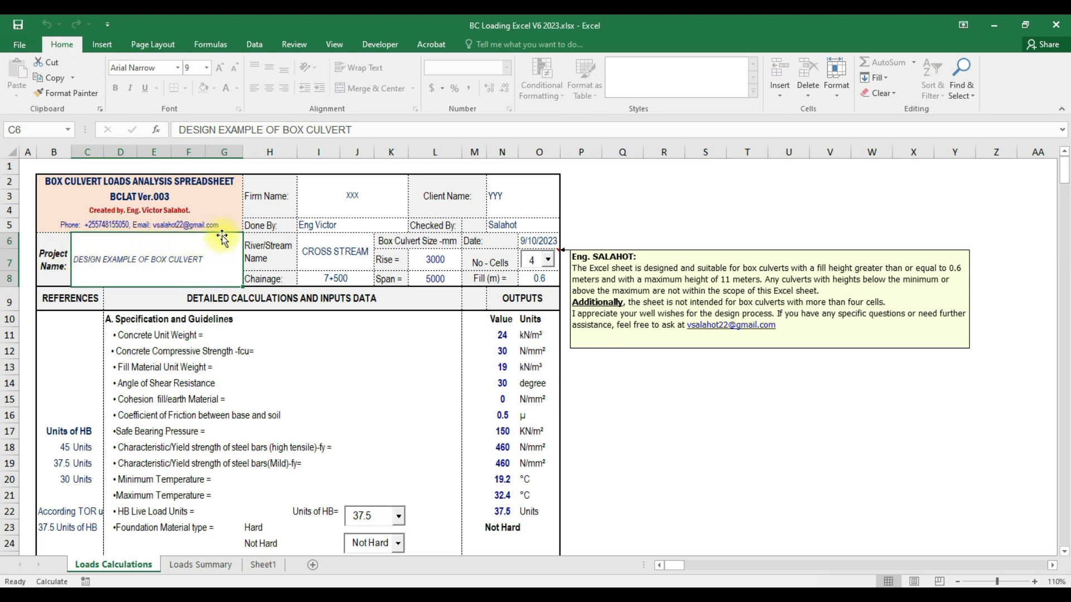
{"action": "left_click", "coordinate": [353, 209]}
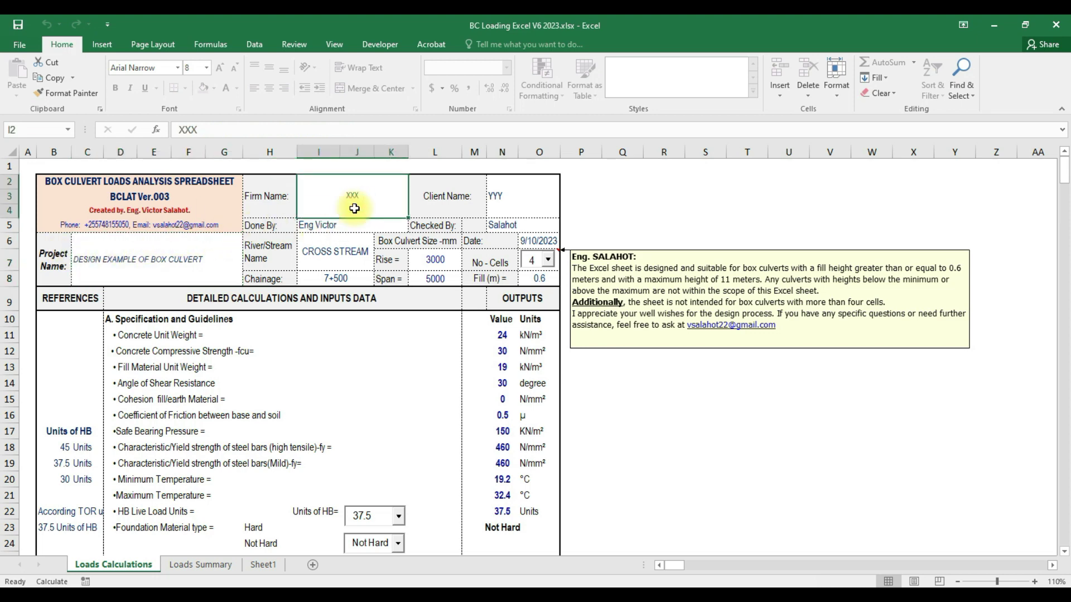
{"action": "left_click", "coordinate": [519, 201]}
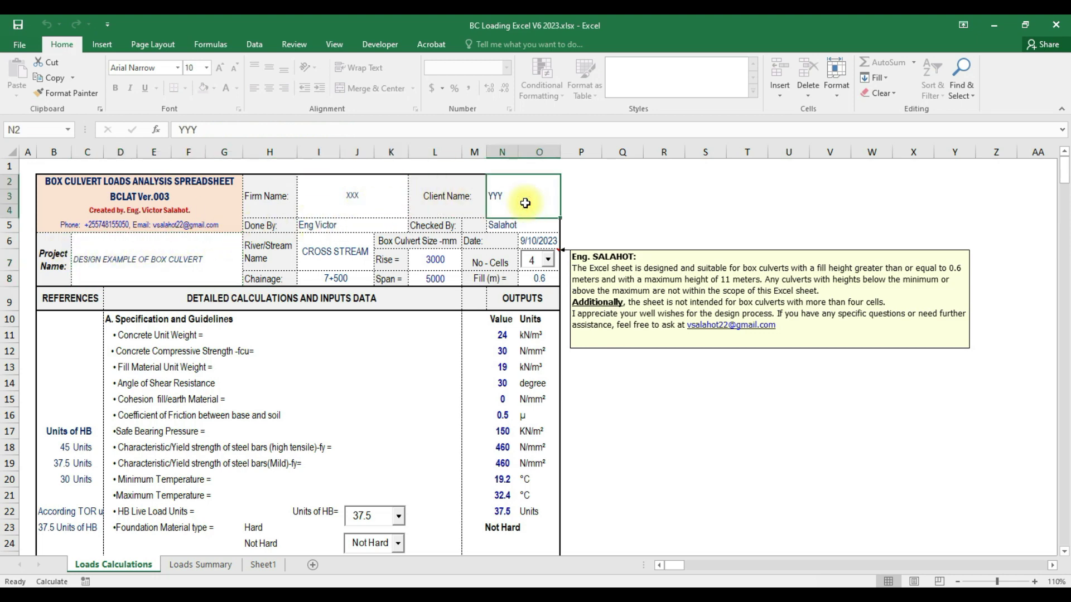
{"action": "left_click", "coordinate": [328, 226]}
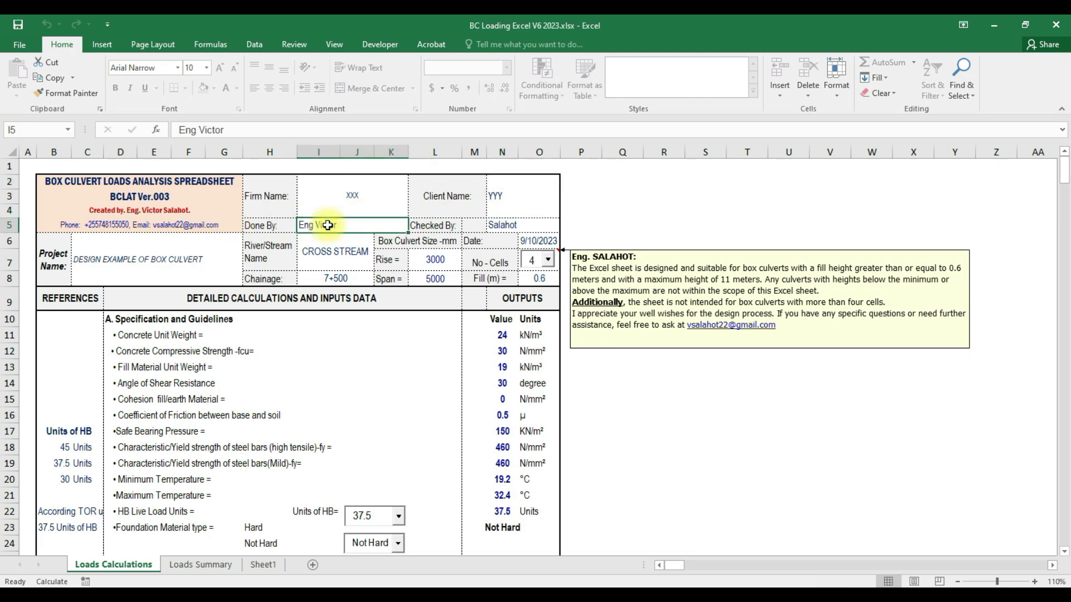
{"action": "left_click", "coordinate": [529, 226]}
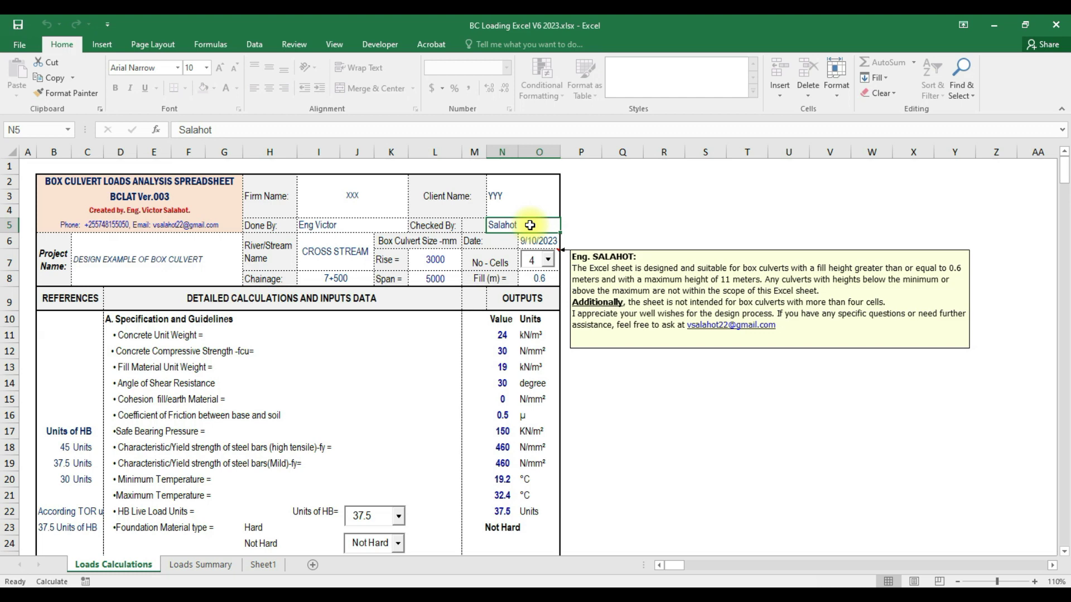
{"action": "left_click", "coordinate": [353, 254]}
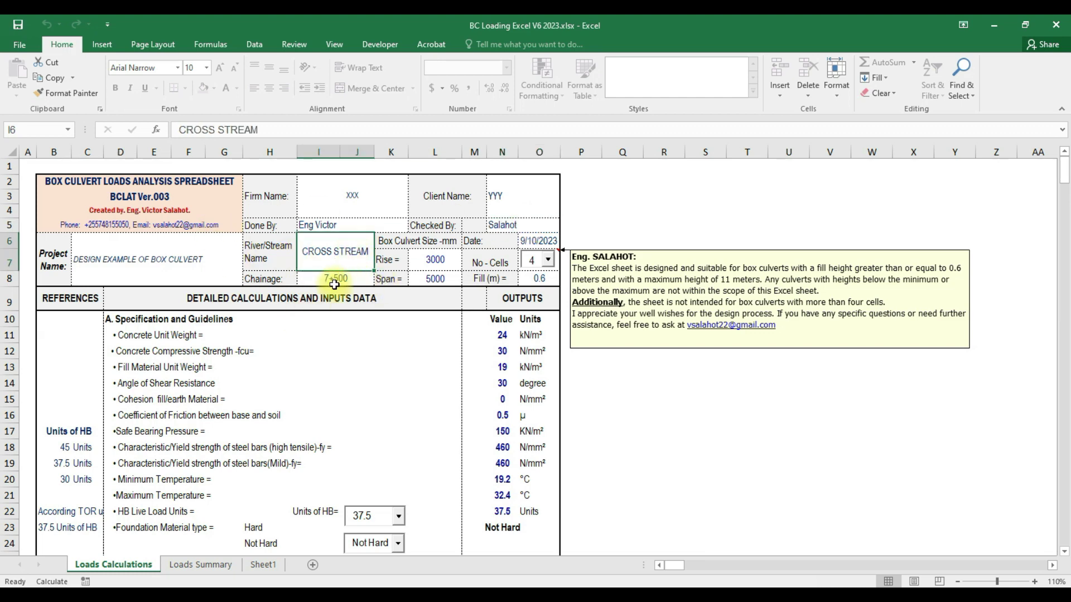
{"action": "left_click", "coordinate": [346, 280]}
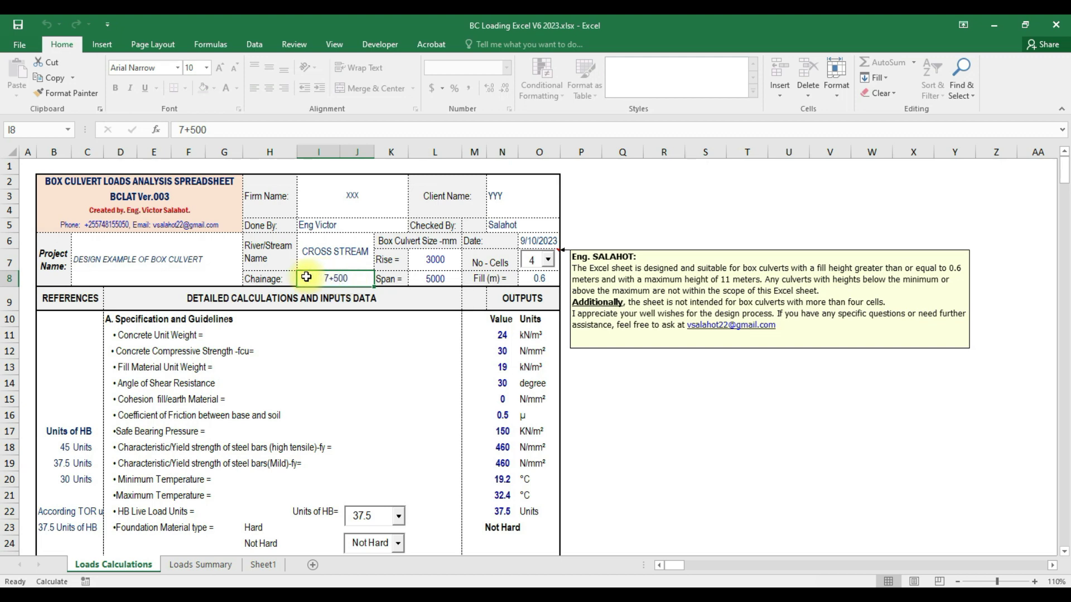
{"action": "left_click_drag", "start_coordinate": [393, 241], "coordinate": [455, 275]}
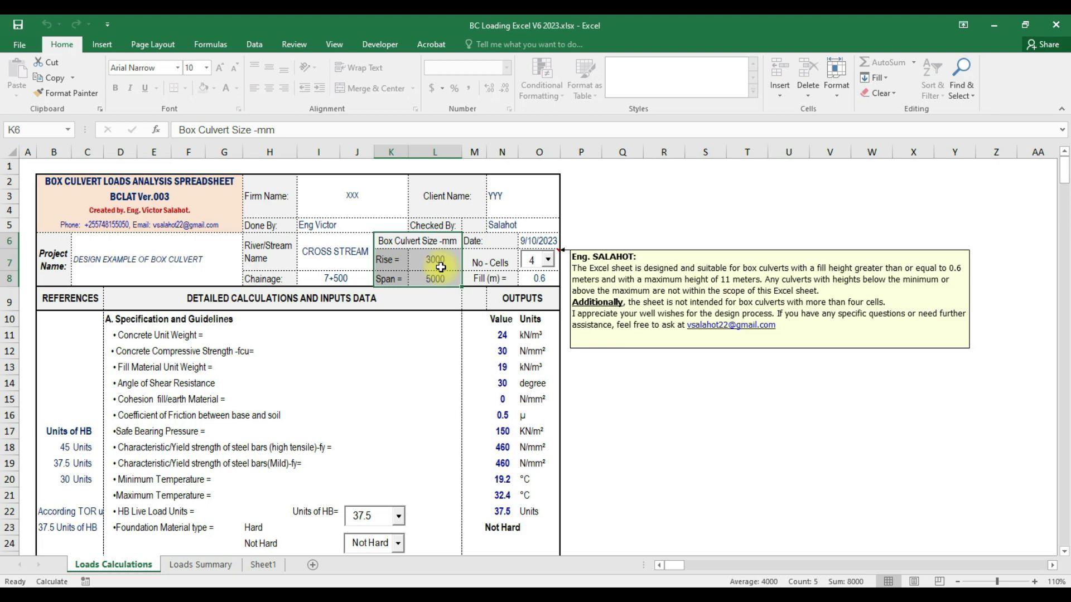
Set the number of culvert cells to 1 from the No-Cells dropdown.
{"action": "left_click", "coordinate": [443, 276]}
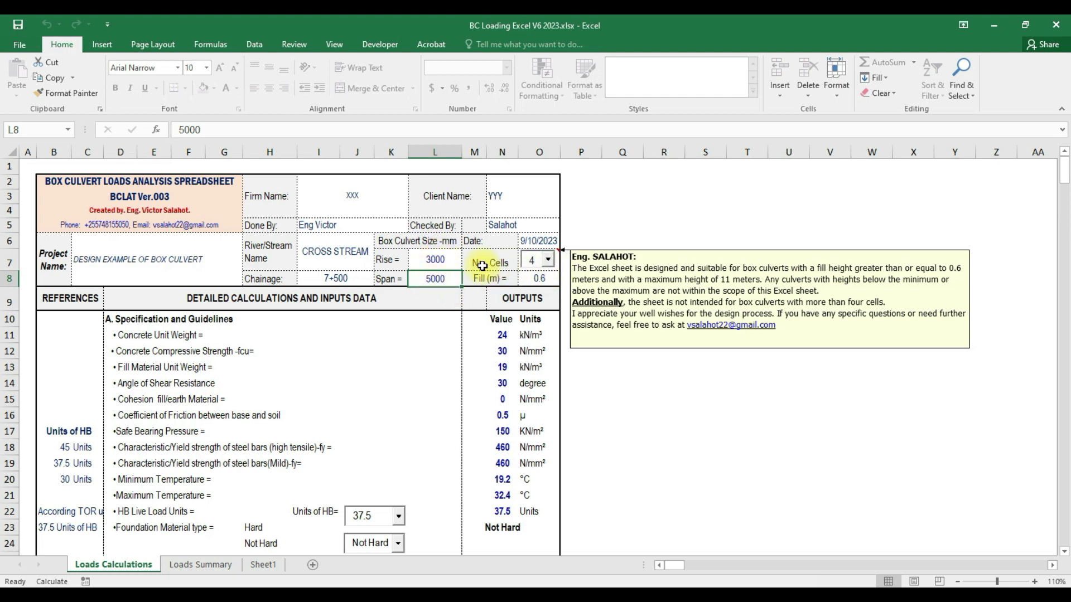
{"action": "left_click", "coordinate": [547, 261]}
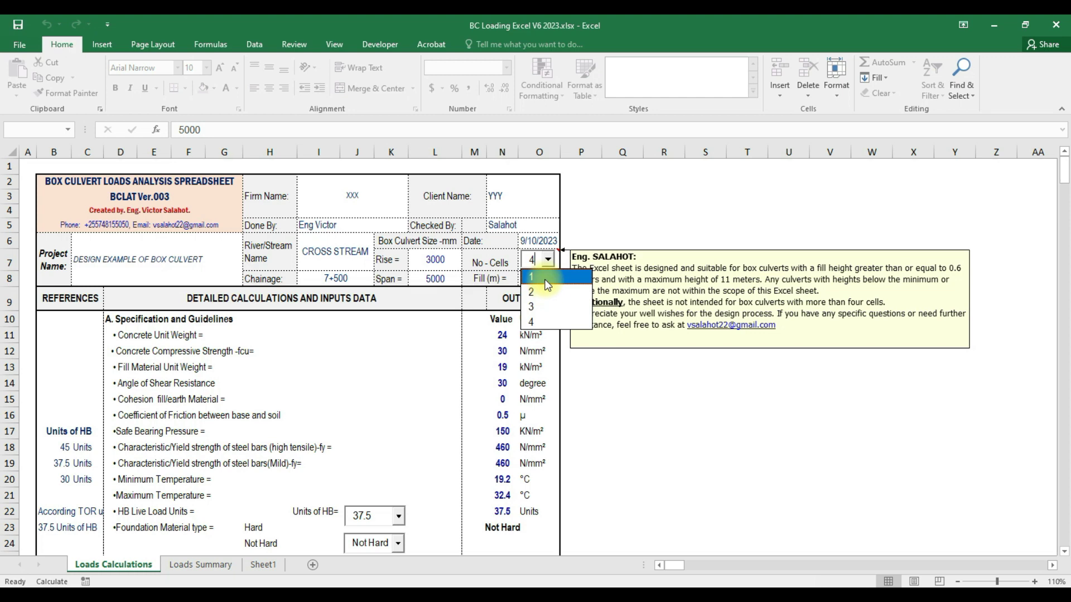
{"action": "left_click", "coordinate": [546, 279]}
{"action": "left_click", "coordinate": [548, 260]}
{"action": "left_click", "coordinate": [547, 264]}
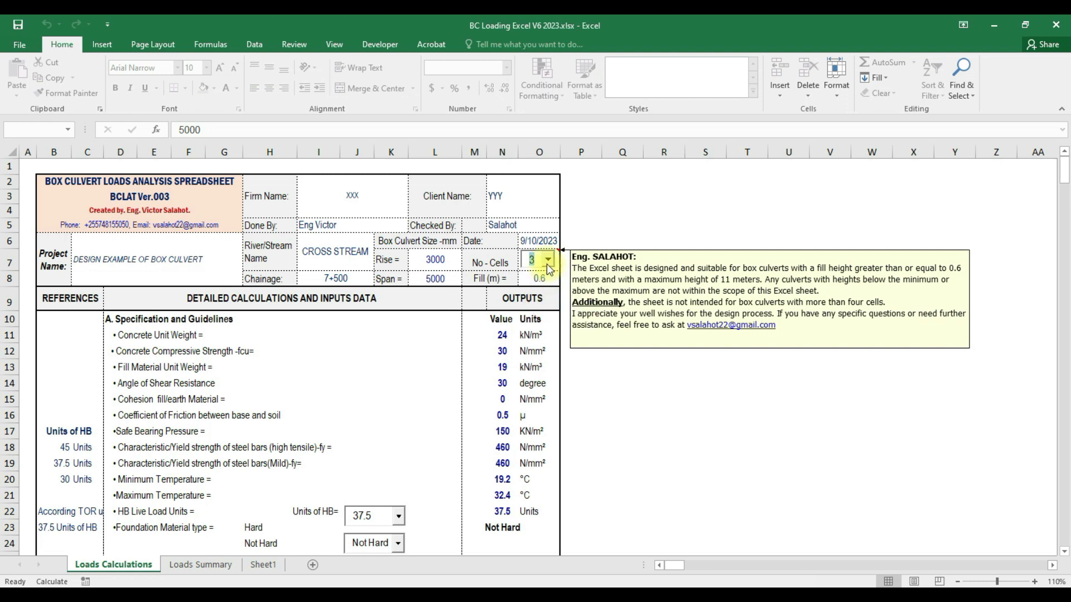
{"action": "left_click", "coordinate": [549, 259]}
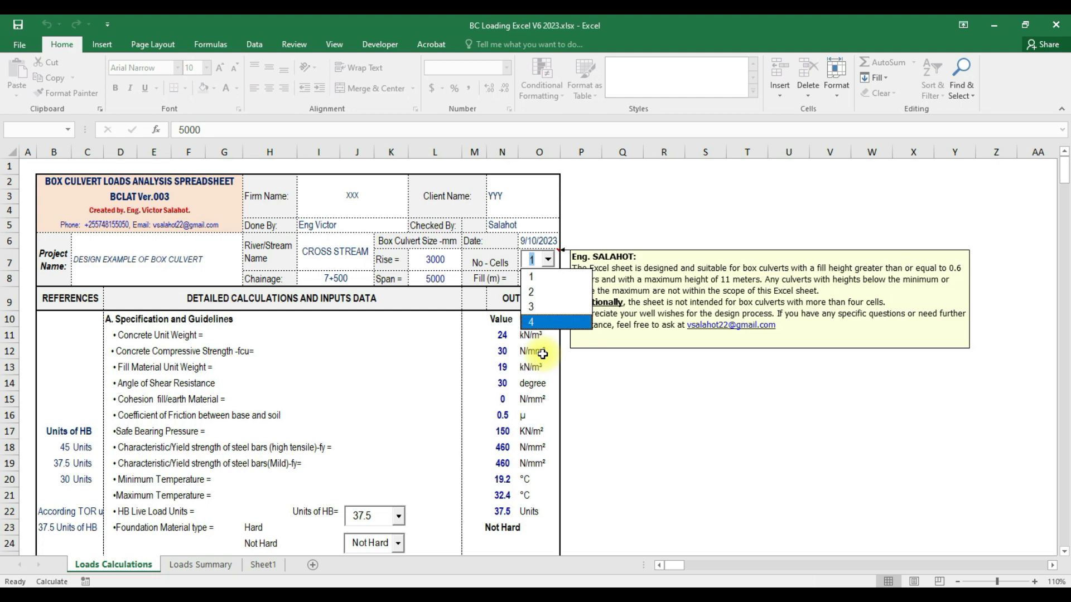
{"action": "left_click", "coordinate": [706, 415]}
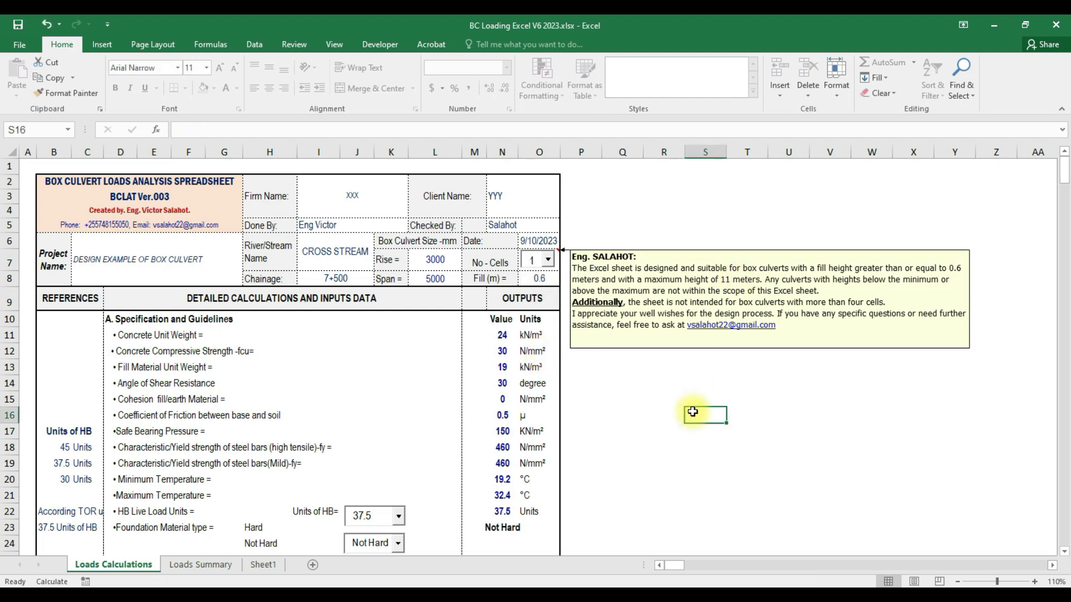
Change the fill height in O8 from 0.6 to 1.5 m.
{"action": "left_click", "coordinate": [540, 275]}
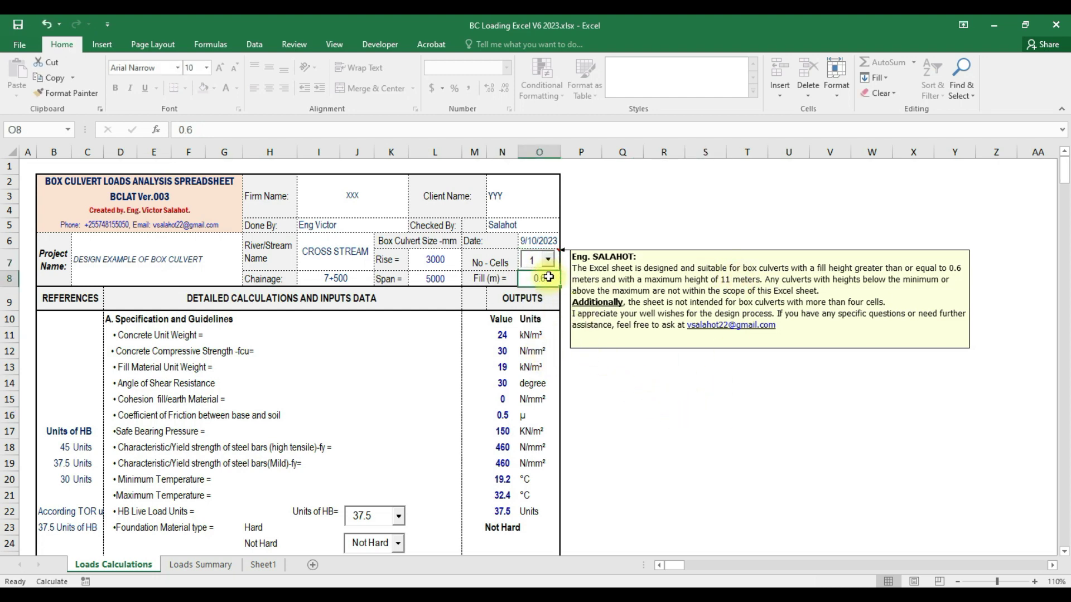
{"action": "type", "text": "1.5"}
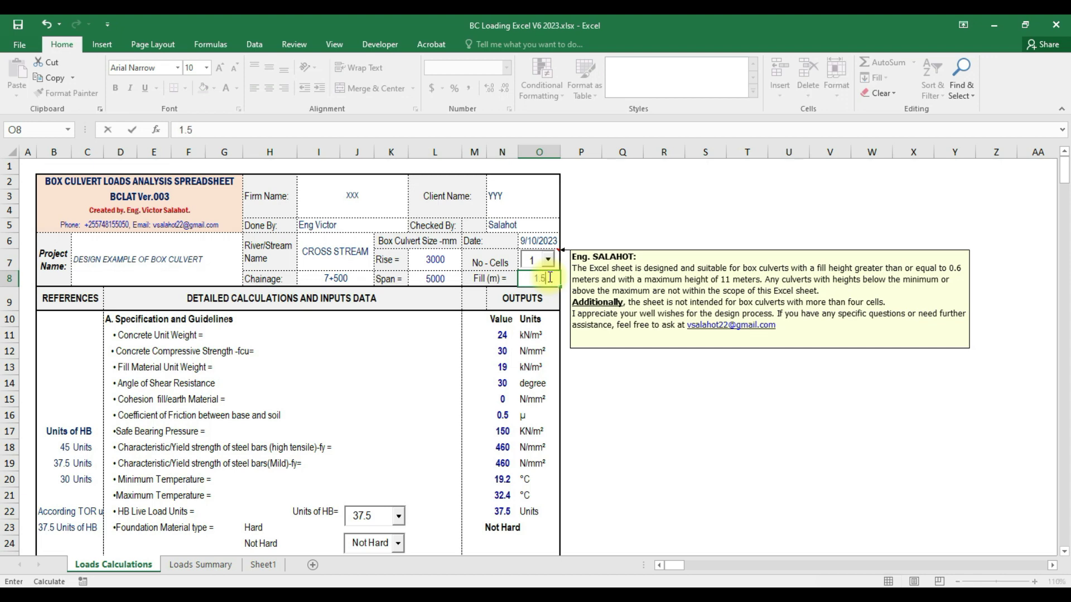
{"action": "key", "text": "Return"}
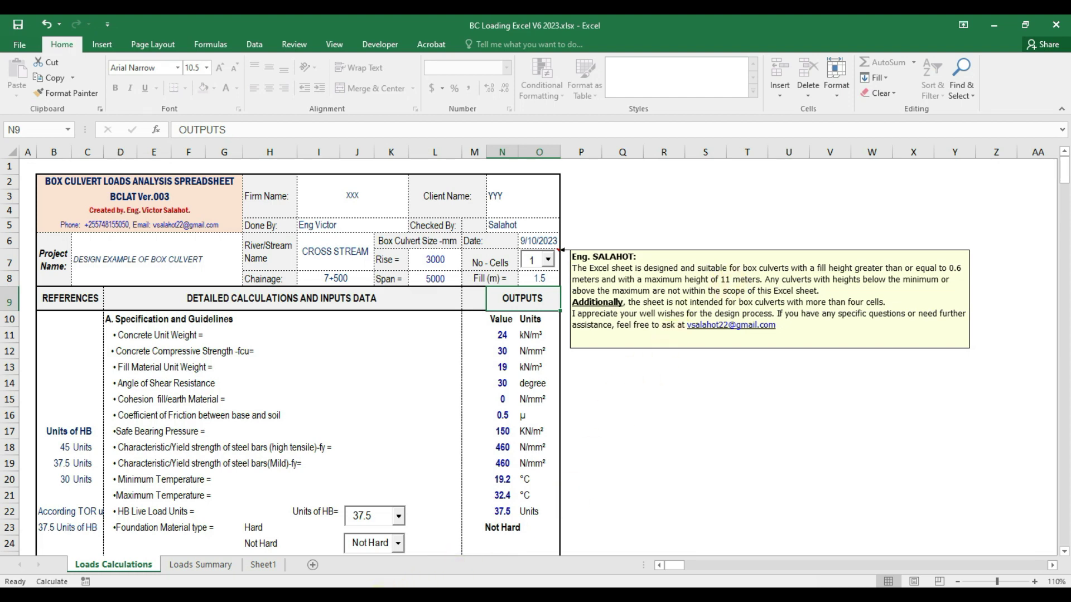
Switch to the File Explorer window showing the Templates folder.
{"action": "left_click", "coordinate": [286, 537]}
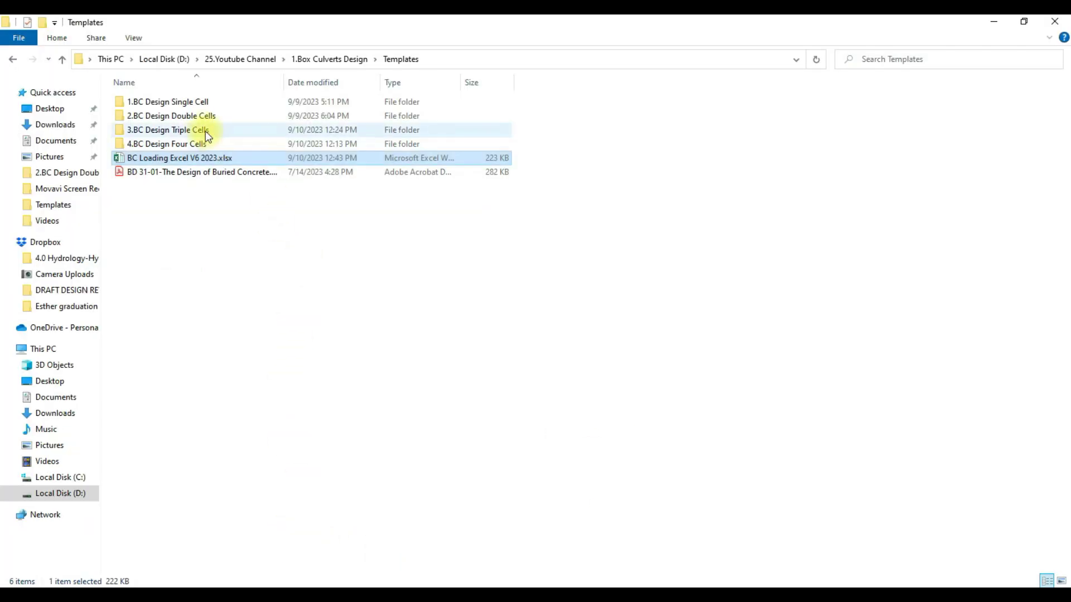
Open the 1.BC Design Single Cell folder and go back up to Templates.
{"action": "left_click", "coordinate": [203, 102]}
{"action": "double_click", "coordinate": [246, 102]}
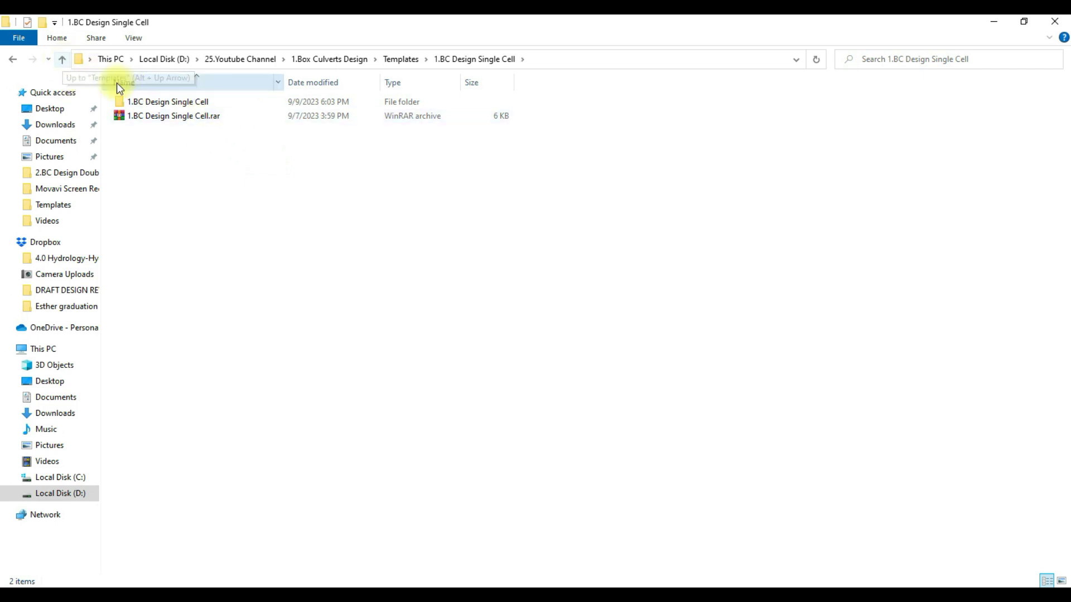
{"action": "left_click", "coordinate": [62, 59]}
Look over the Double, Triple and Four Cells folders, then minimize Explorer to return to the workbook.
{"action": "left_click", "coordinate": [182, 114]}
{"action": "left_click", "coordinate": [172, 132]}
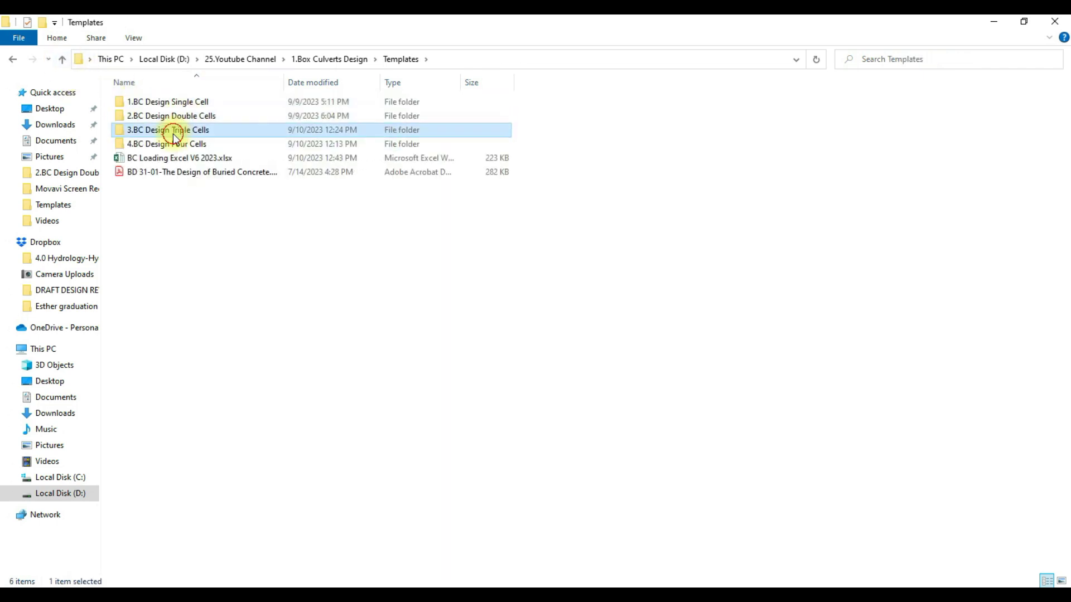
{"action": "left_click", "coordinate": [175, 146]}
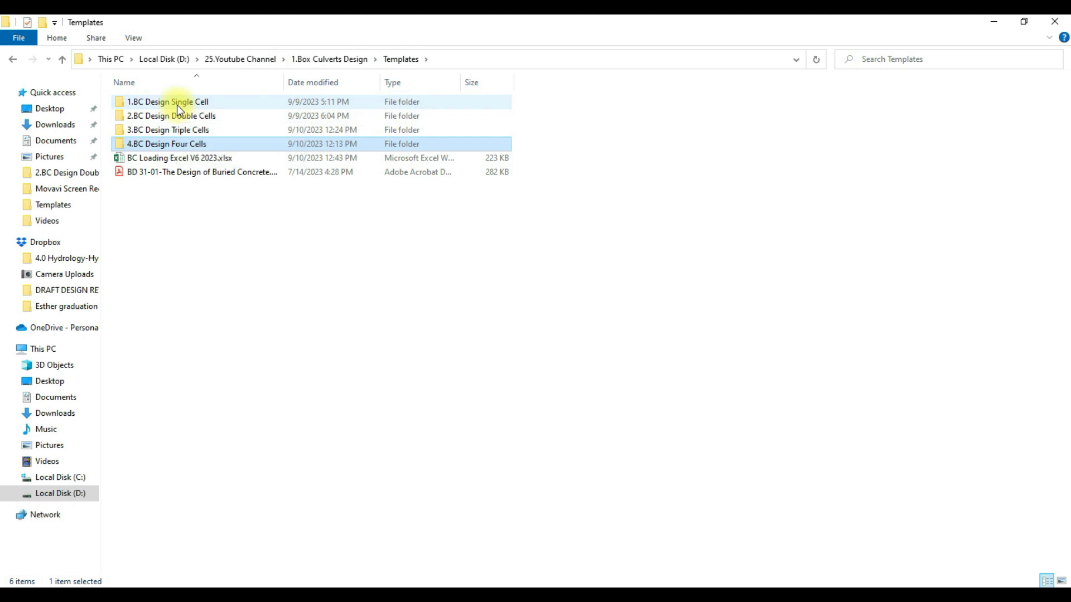
{"action": "left_click", "coordinate": [993, 21]}
{"action": "scroll", "coordinate": [500, 383], "scroll_direction": "down", "scroll_amount": 4}
{"action": "scroll", "coordinate": [496, 373], "scroll_direction": "up", "scroll_amount": 4}
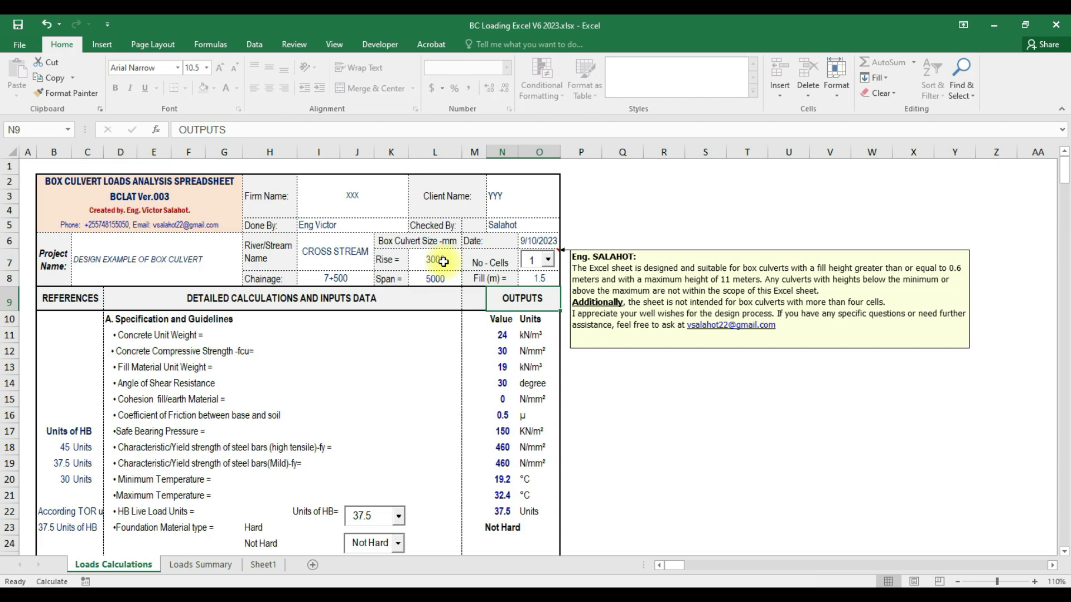
Recalculate the workbook with F9 for the 1-cell, 1.5 m fill inputs.
{"action": "scroll", "coordinate": [443, 262], "scroll_direction": "down", "scroll_amount": 2}
{"action": "scroll", "coordinate": [443, 261], "scroll_direction": "up", "scroll_amount": 2}
{"action": "left_click", "coordinate": [436, 260]}
{"action": "scroll", "coordinate": [432, 298], "scroll_direction": "down", "scroll_amount": 8}
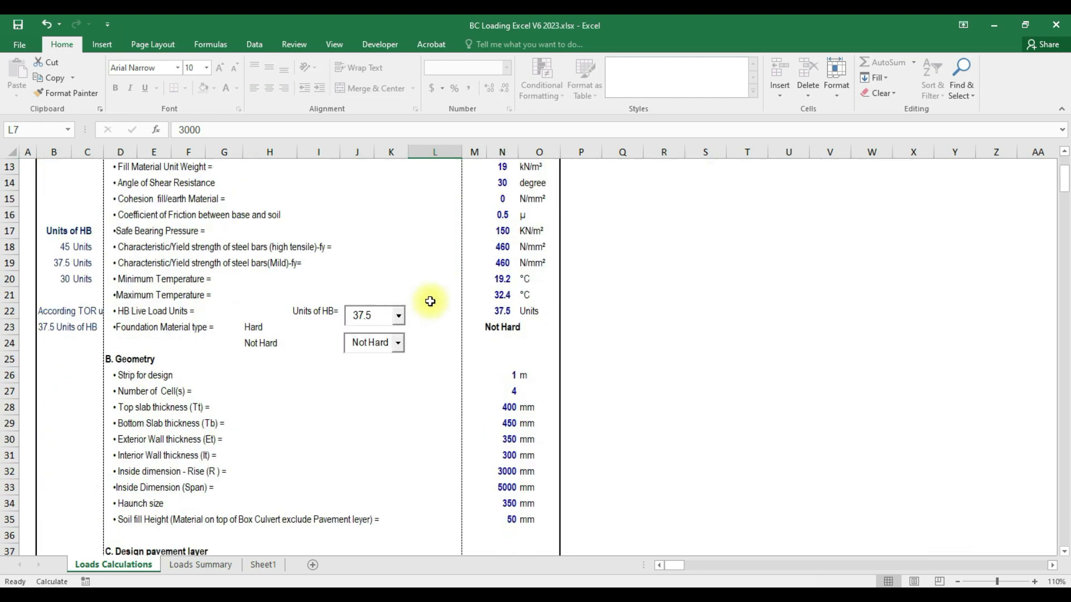
{"action": "scroll", "coordinate": [432, 298], "scroll_direction": "up", "scroll_amount": 2}
{"action": "key", "text": "F9"}
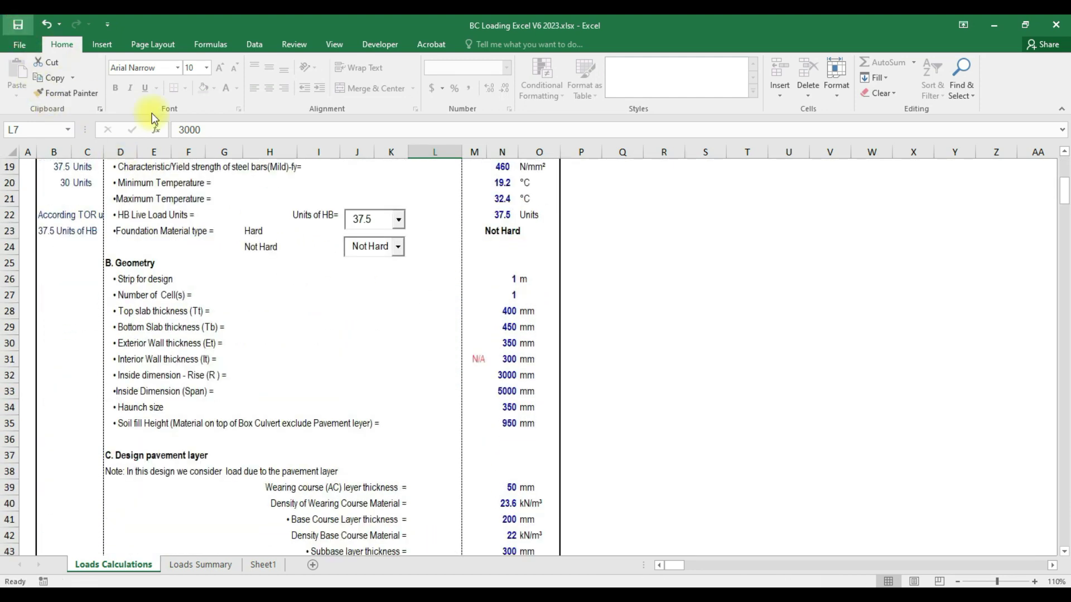
{"action": "scroll", "coordinate": [386, 287], "scroll_direction": "up", "scroll_amount": 3}
{"action": "scroll", "coordinate": [406, 292], "scroll_direction": "down", "scroll_amount": 2}
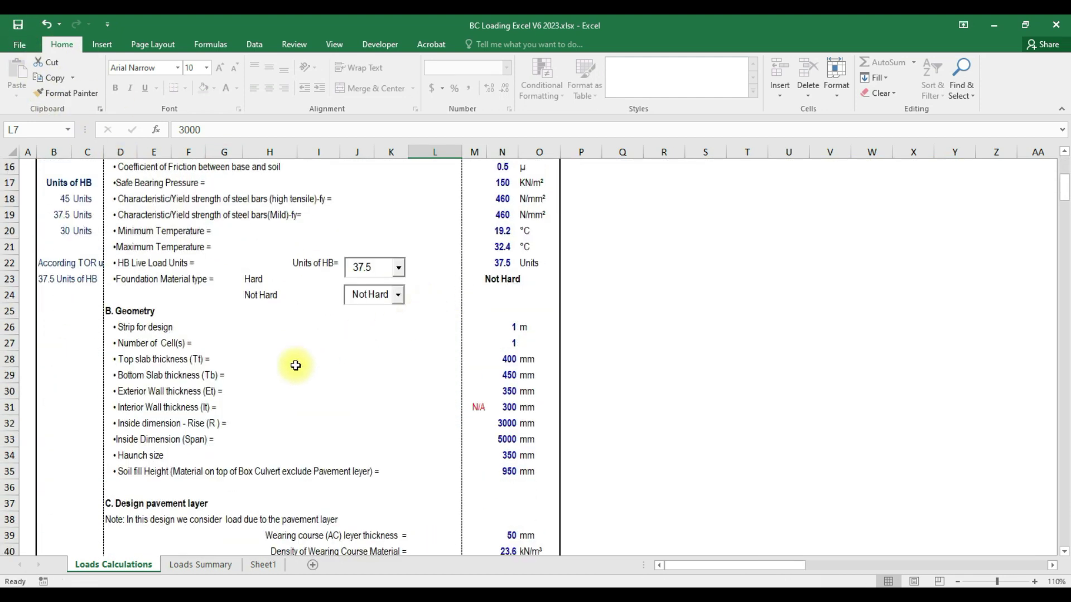
Check the thicknesses: top slab 400, bottom slab 450, exterior wall 350, interior wall 300.
{"action": "left_click", "coordinate": [505, 358]}
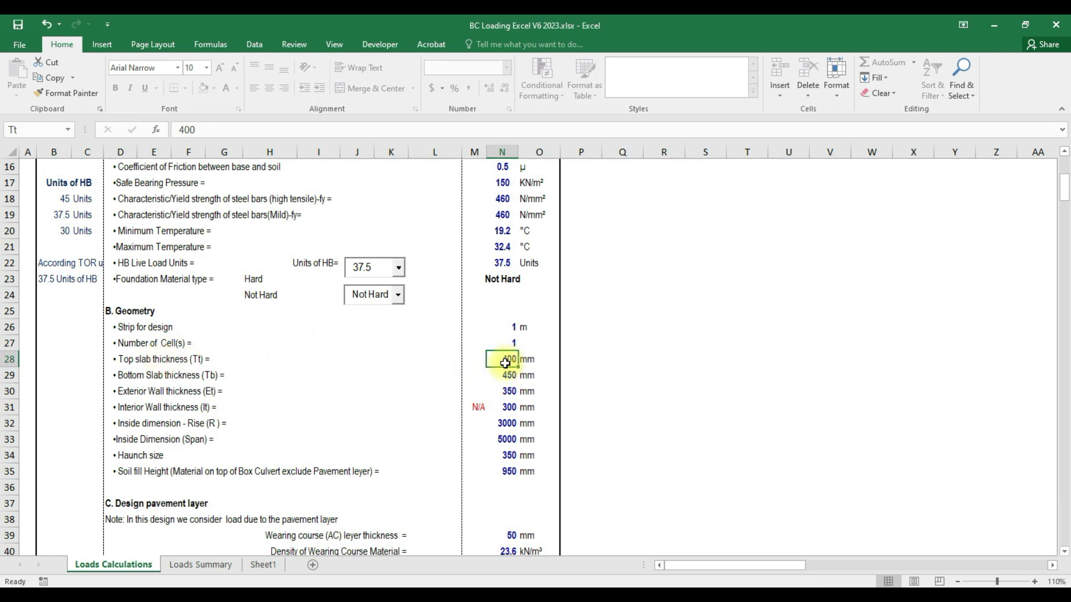
{"action": "scroll", "coordinate": [496, 212], "scroll_direction": "up", "scroll_amount": 5}
{"action": "scroll", "coordinate": [505, 276], "scroll_direction": "down", "scroll_amount": 6}
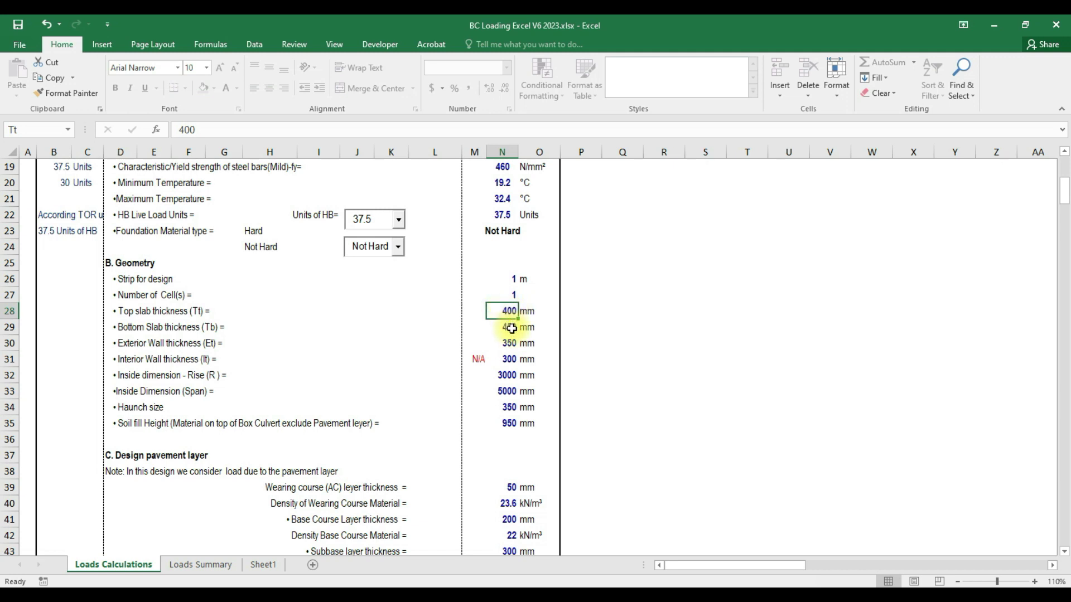
{"action": "left_click", "coordinate": [500, 328]}
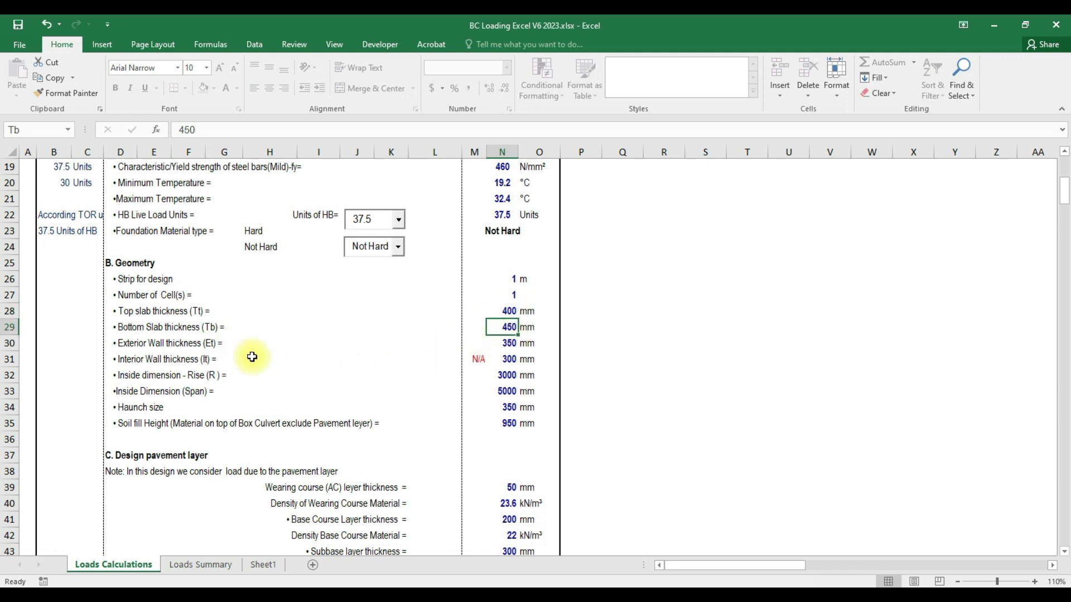
{"action": "left_click", "coordinate": [508, 345]}
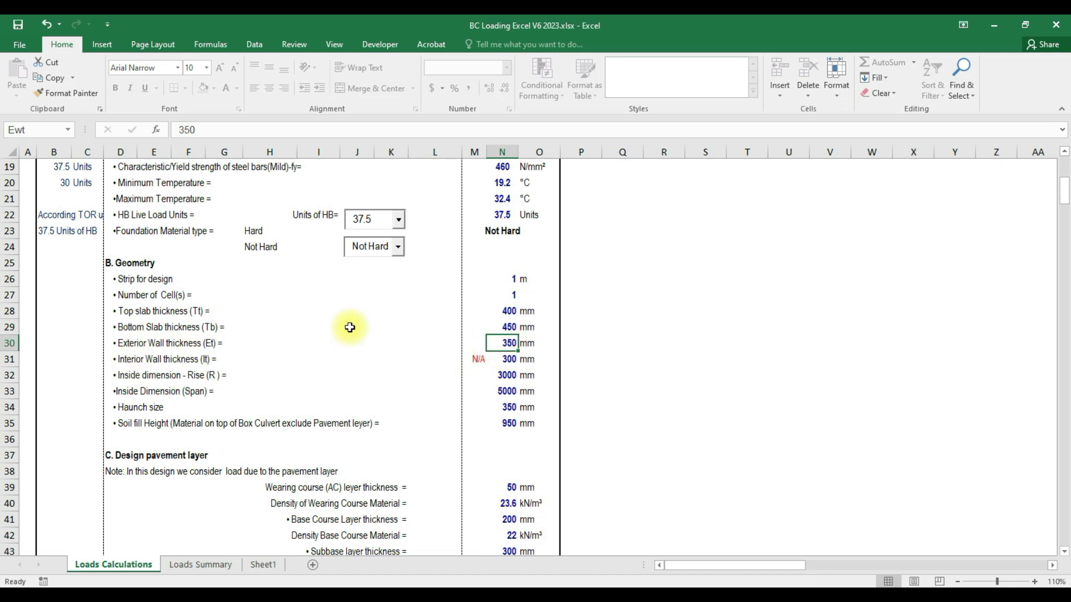
{"action": "scroll", "coordinate": [536, 306], "scroll_direction": "up", "scroll_amount": 6}
{"action": "scroll", "coordinate": [535, 274], "scroll_direction": "down", "scroll_amount": 6}
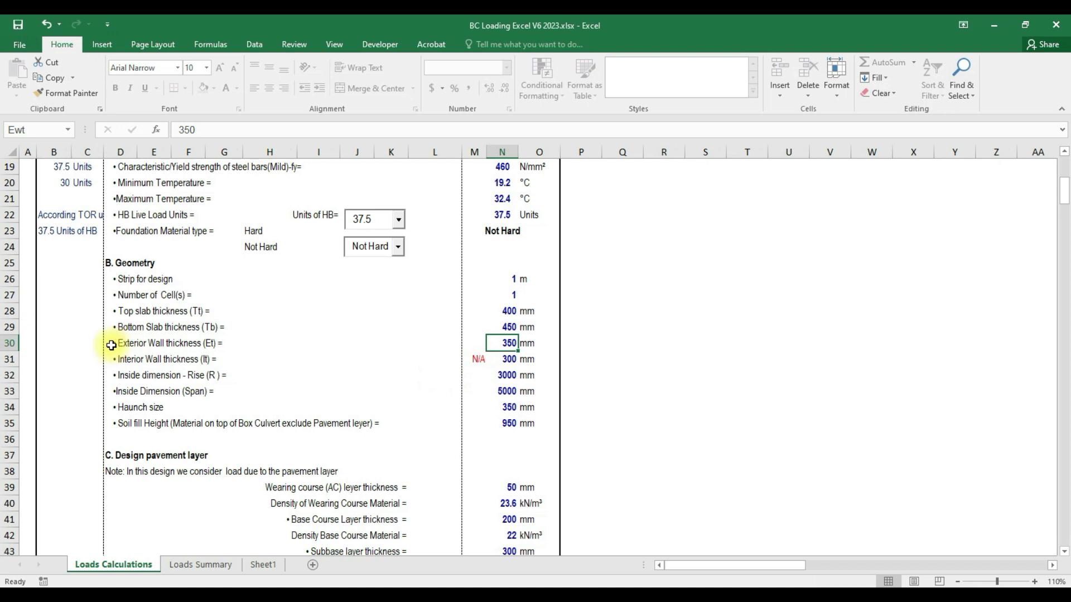
{"action": "left_click", "coordinate": [10, 359]}
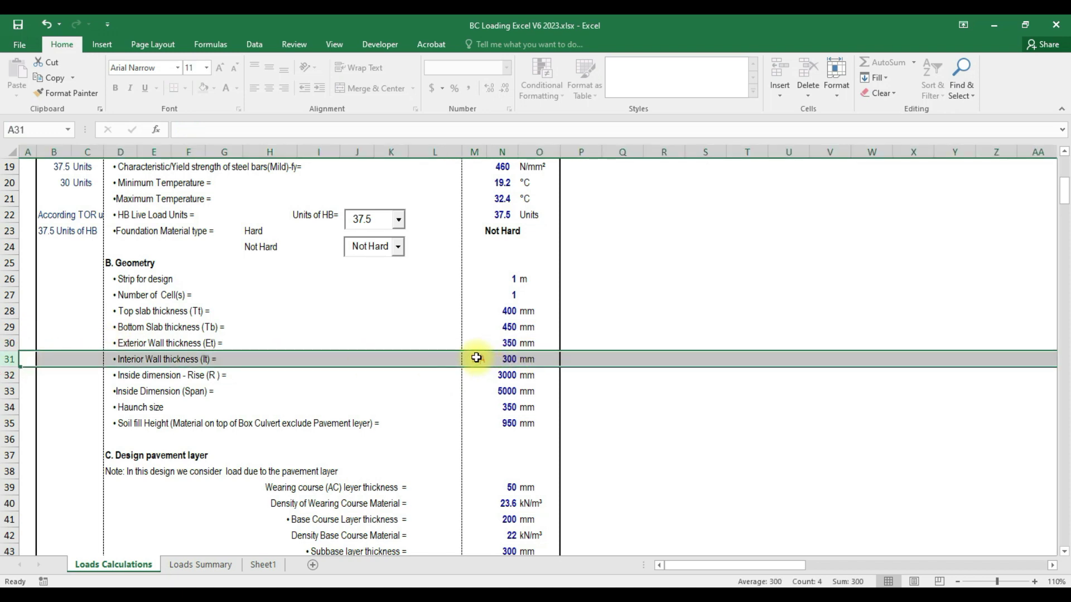
{"action": "left_click", "coordinate": [506, 357]}
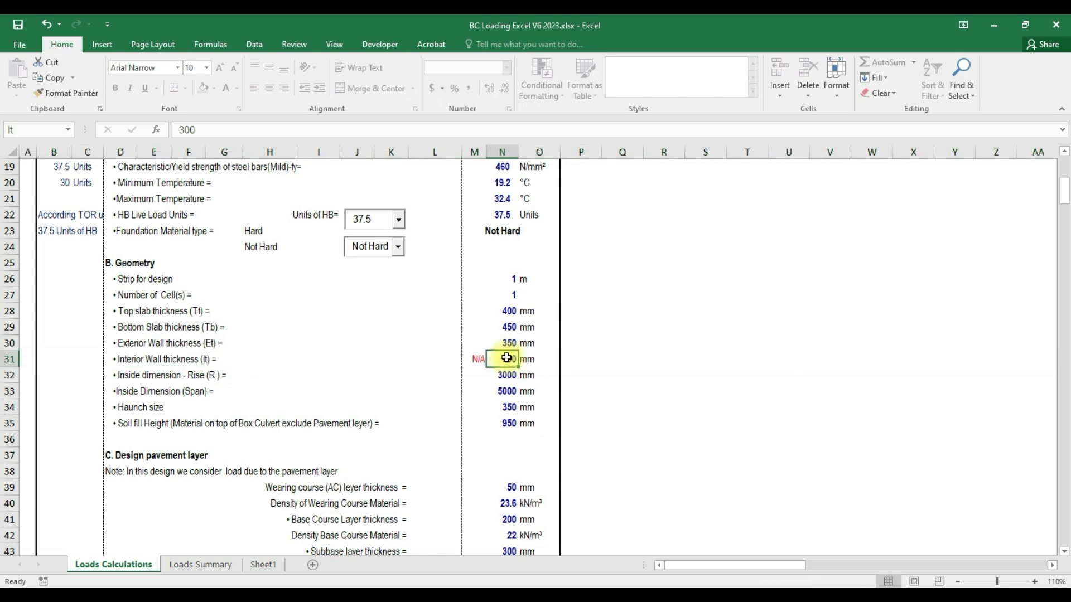
{"action": "key", "text": "Down"}
{"action": "scroll", "coordinate": [567, 420], "scroll_direction": "down", "scroll_amount": 15}
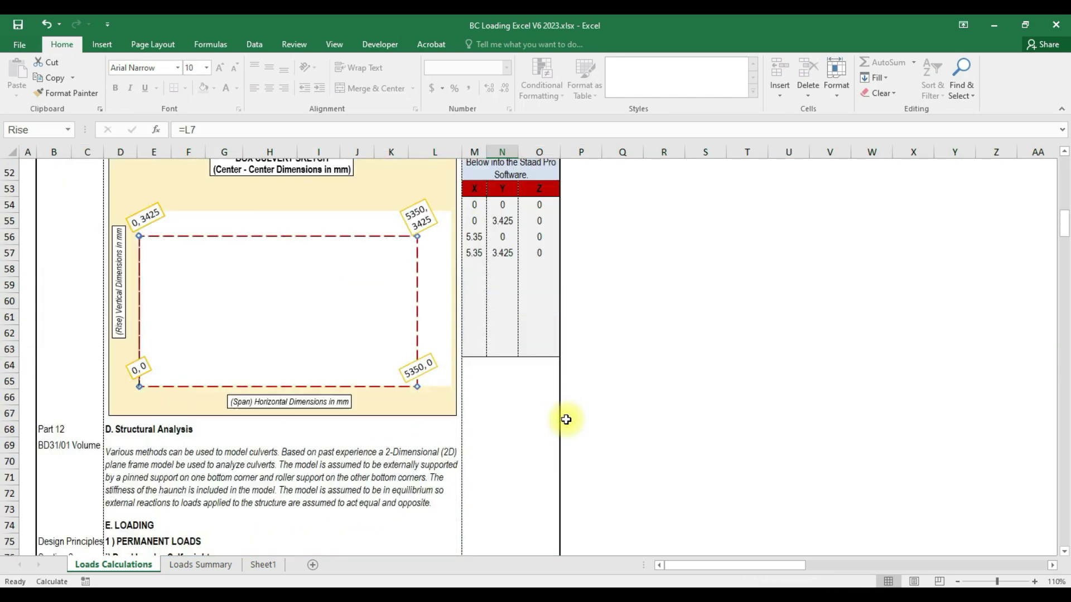
Review the pavement layer inputs N39:N44 and node coordinates, then select the No-Cells cell.
{"action": "scroll", "coordinate": [566, 419], "scroll_direction": "up", "scroll_amount": 11}
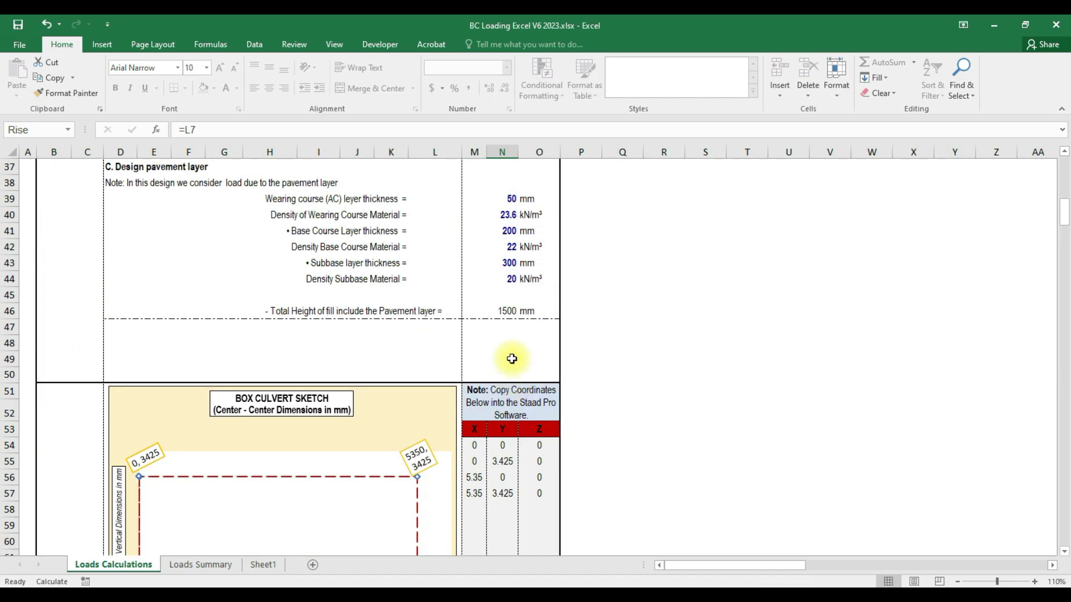
{"action": "scroll", "coordinate": [397, 330], "scroll_direction": "down", "scroll_amount": 2}
{"action": "scroll", "coordinate": [391, 321], "scroll_direction": "up", "scroll_amount": 2}
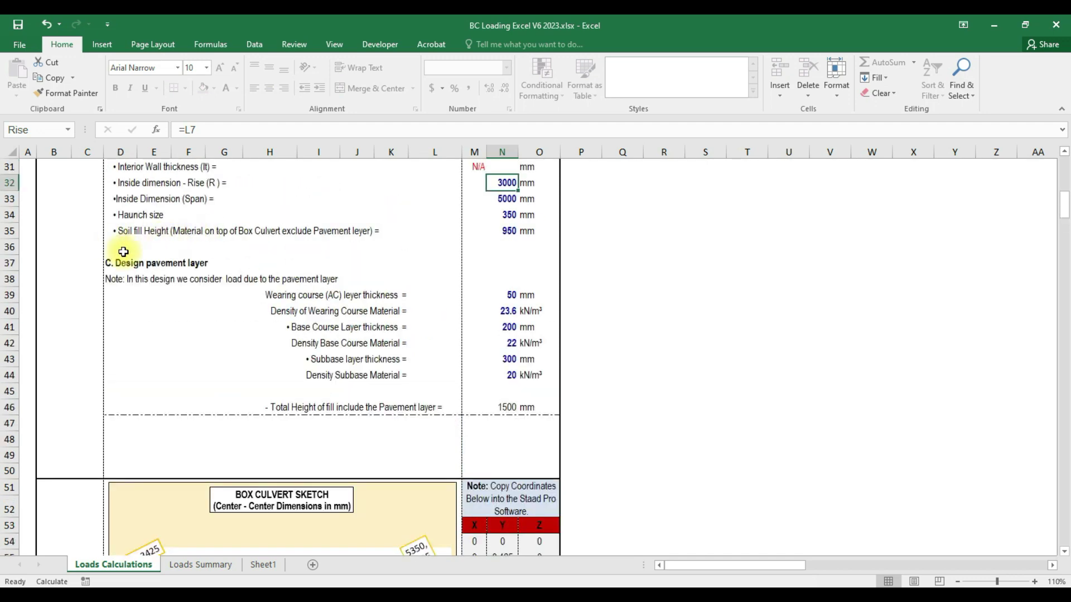
{"action": "left_click_drag", "start_coordinate": [500, 294], "coordinate": [502, 376]}
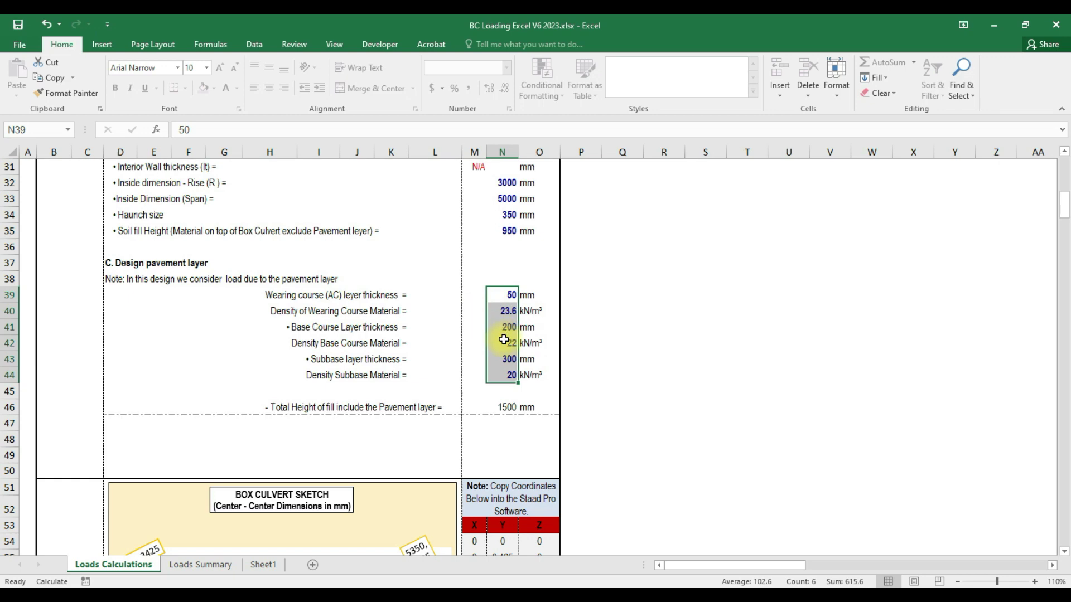
{"action": "scroll", "coordinate": [504, 340], "scroll_direction": "down", "scroll_amount": 4}
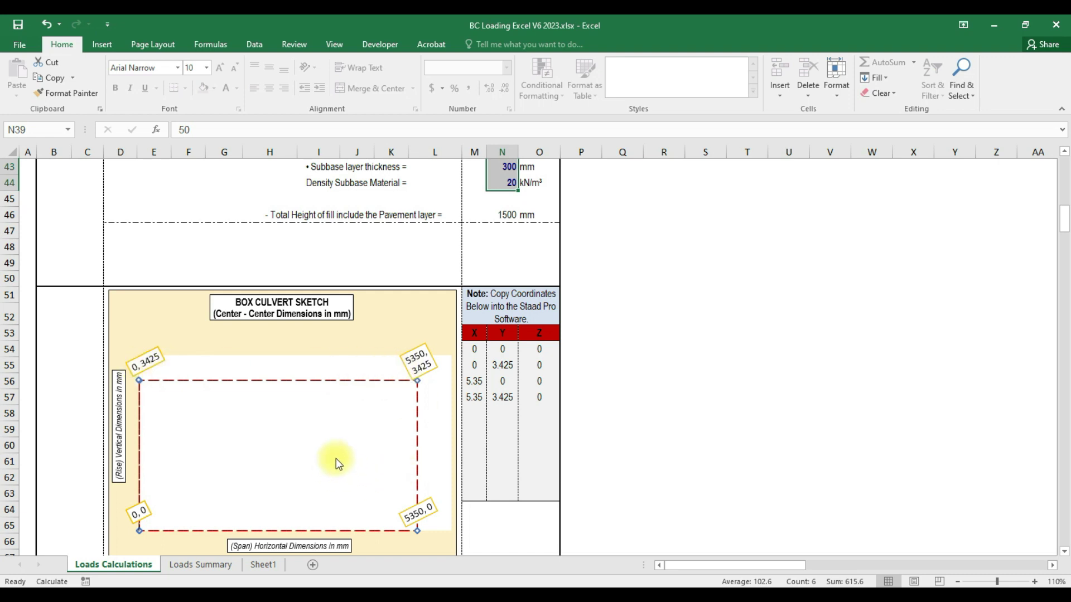
{"action": "left_click_drag", "start_coordinate": [478, 351], "coordinate": [534, 402]}
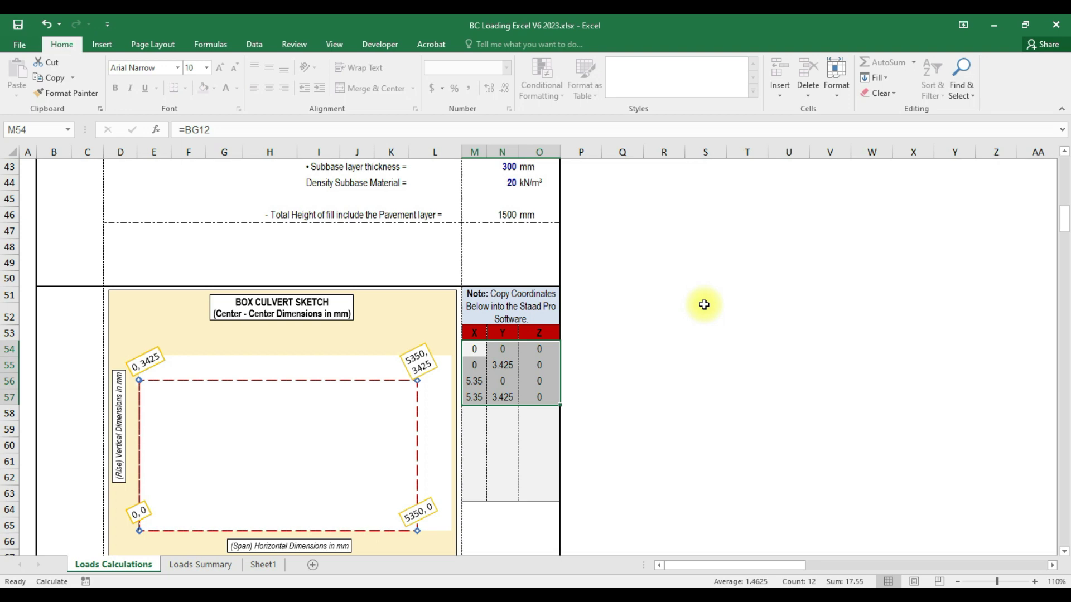
{"action": "scroll", "coordinate": [626, 275], "scroll_direction": "up", "scroll_amount": 14}
{"action": "left_click", "coordinate": [539, 259]}
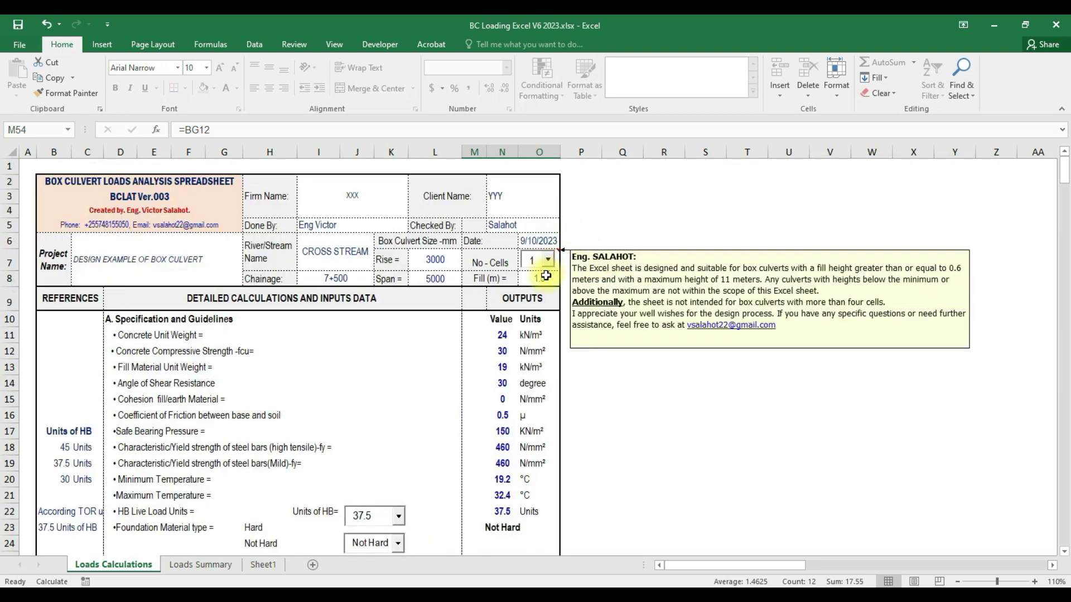
Set the number of culvert cells to 2 from the dropdown.
{"action": "left_click", "coordinate": [549, 260]}
{"action": "left_click", "coordinate": [535, 290]}
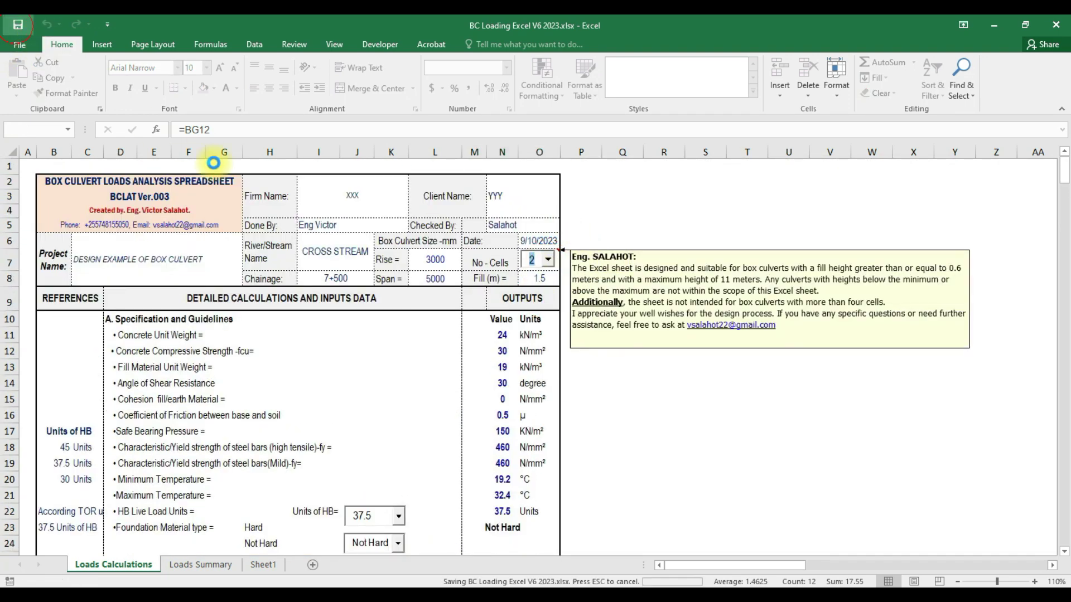
{"action": "scroll", "coordinate": [514, 402], "scroll_direction": "down", "scroll_amount": 6}
{"action": "scroll", "coordinate": [511, 335], "scroll_direction": "down", "scroll_amount": 4}
{"action": "scroll", "coordinate": [514, 268], "scroll_direction": "up", "scroll_amount": 2}
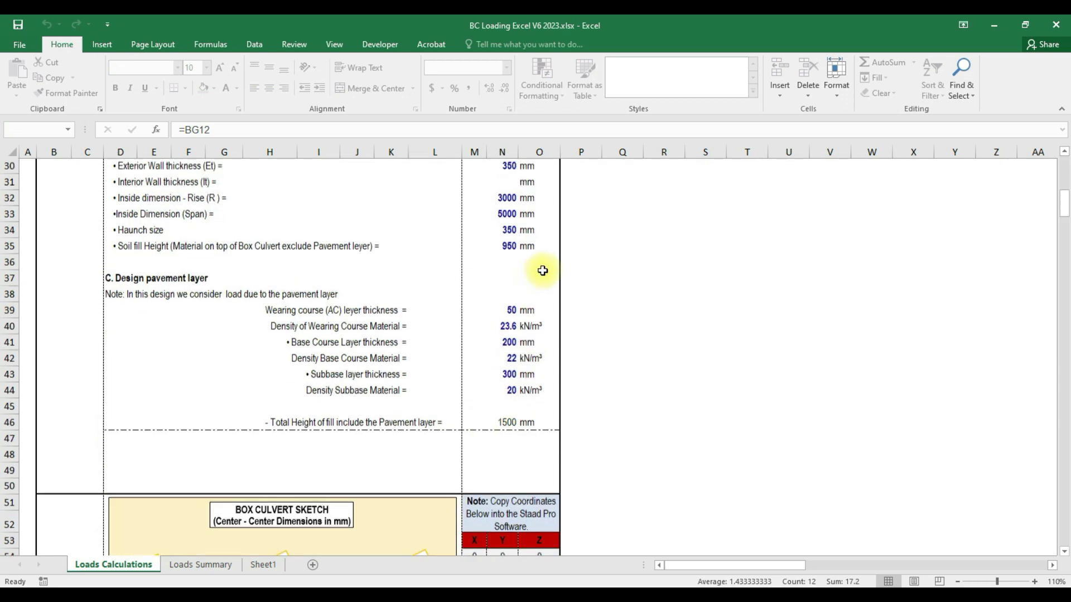
Enter a 300 mm interior wall thickness in N31.
{"action": "left_click", "coordinate": [509, 264]}
{"action": "type", "text": "300"}
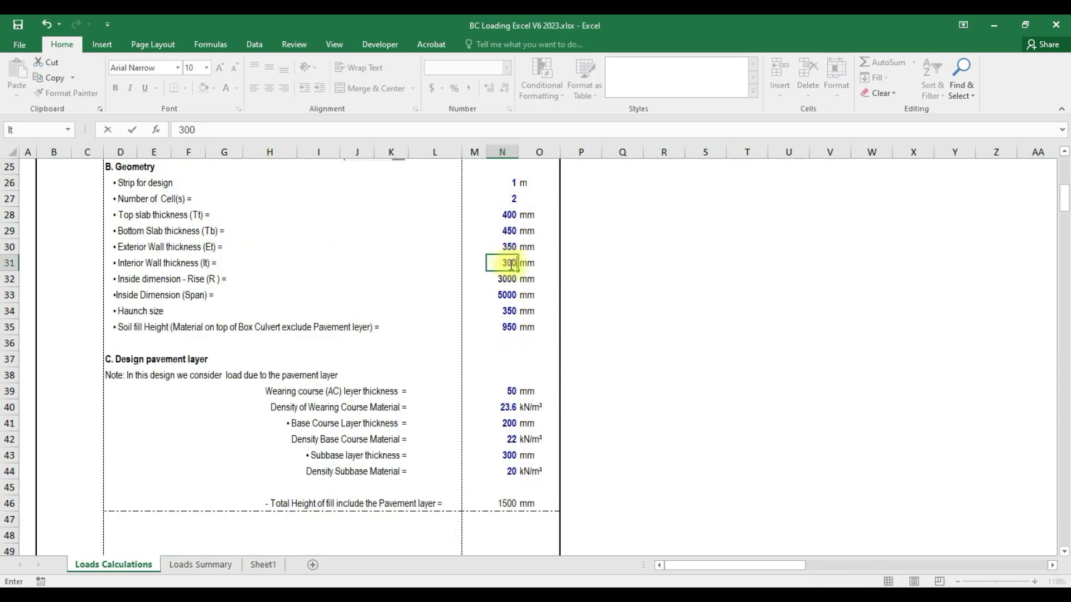
{"action": "left_click", "coordinate": [609, 377]}
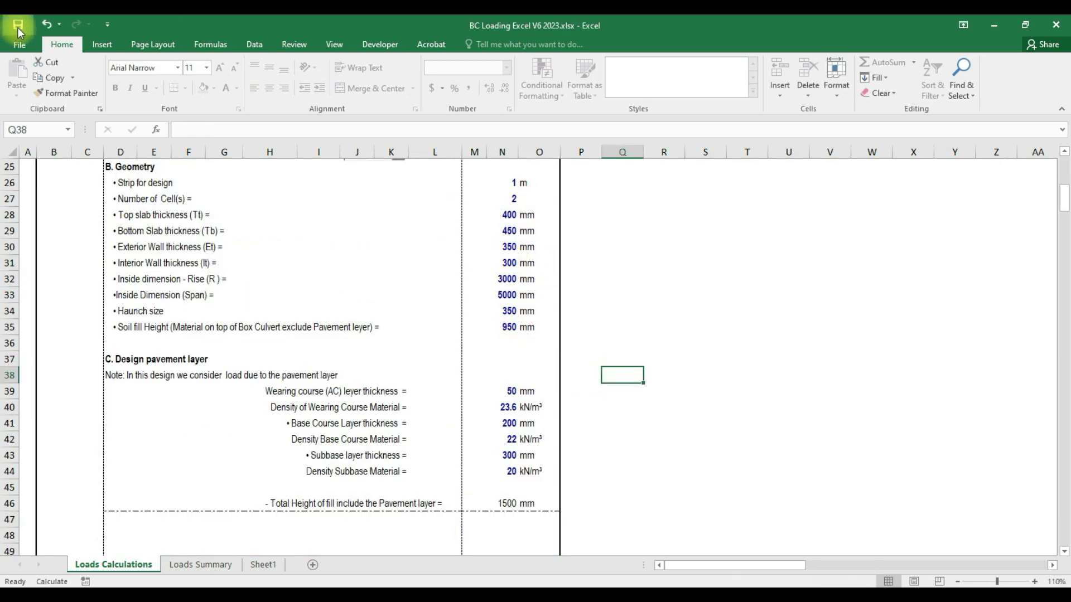
{"action": "scroll", "coordinate": [591, 351], "scroll_direction": "down", "scroll_amount": 7}
{"action": "scroll", "coordinate": [507, 328], "scroll_direction": "up", "scroll_amount": 2}
{"action": "scroll", "coordinate": [491, 343], "scroll_direction": "down", "scroll_amount": 2}
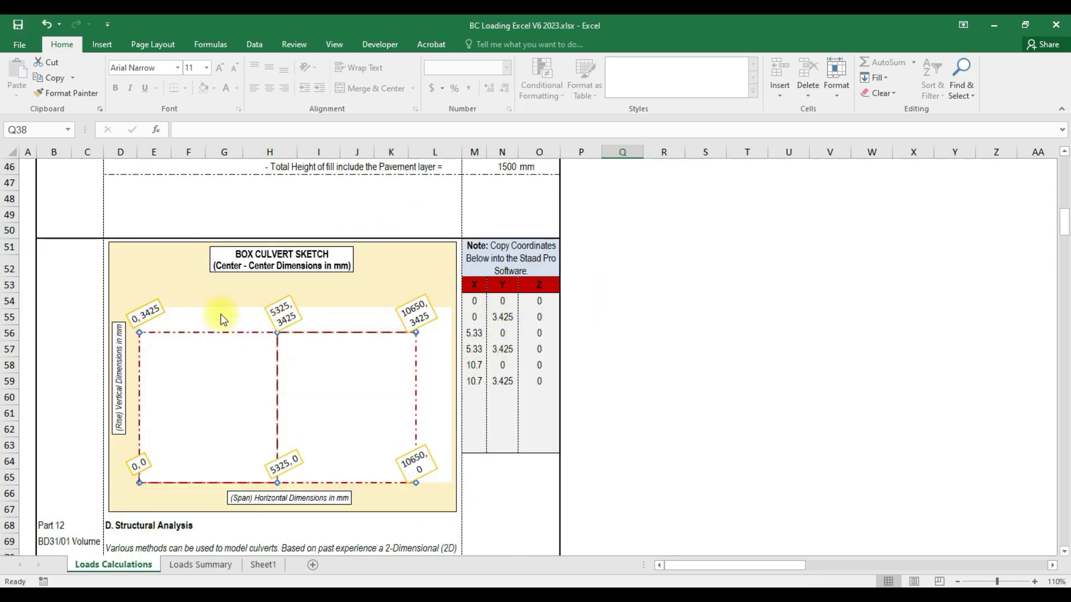
Select the updated two-cell node coordinates spanning 10650 by 3425 mm.
{"action": "mouse_move", "coordinate": [474, 301]}
{"action": "left_mouse_down"}
{"action": "mouse_move", "coordinate": [545, 389]}
{"action": "mouse_move", "coordinate": [543, 377]}
{"action": "left_mouse_up"}
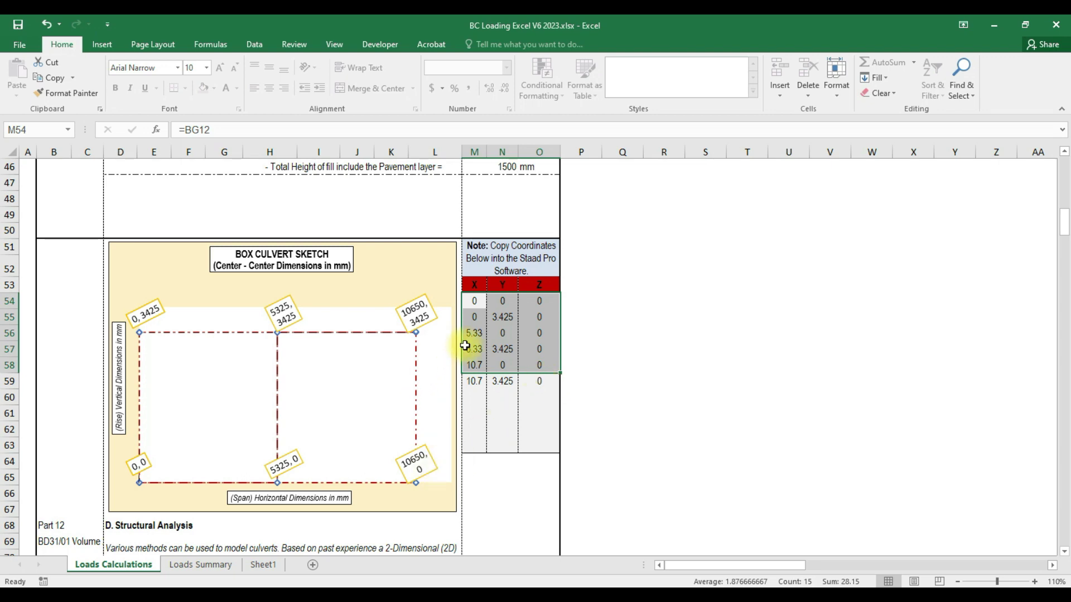
{"action": "scroll", "coordinate": [467, 341], "scroll_direction": "up", "scroll_amount": 3}
{"action": "scroll", "coordinate": [494, 341], "scroll_direction": "down", "scroll_amount": 4}
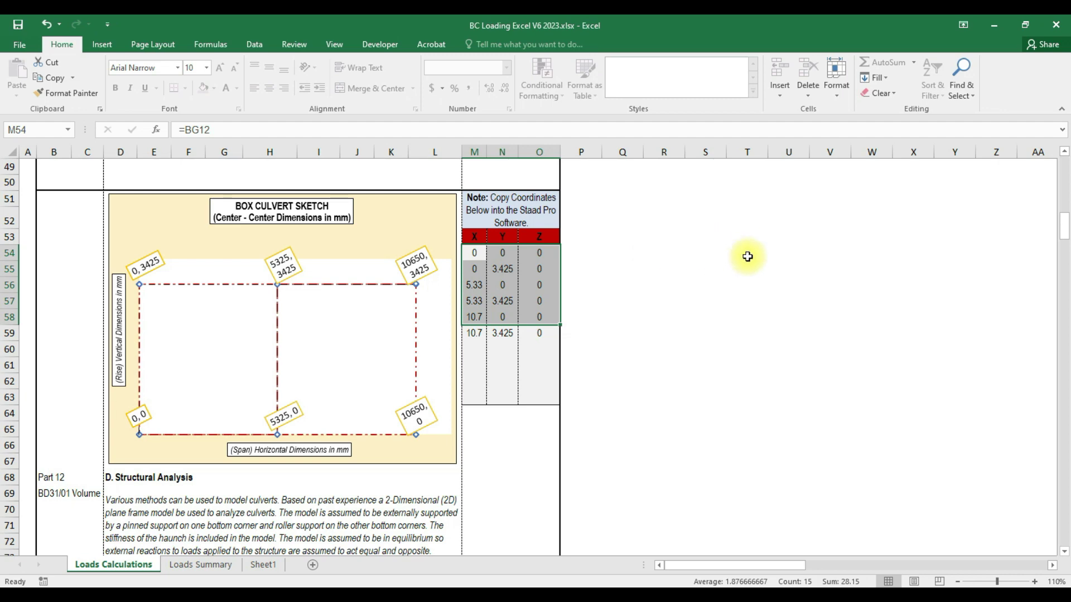
{"action": "scroll", "coordinate": [560, 255], "scroll_direction": "up", "scroll_amount": 3}
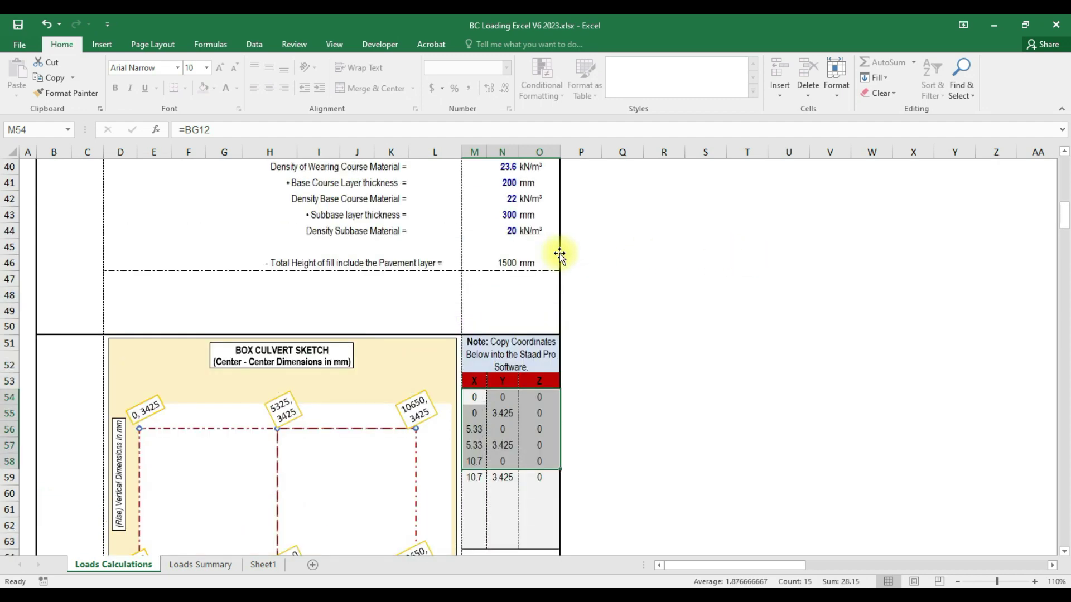
{"action": "scroll", "coordinate": [558, 271], "scroll_direction": "down", "scroll_amount": 2}
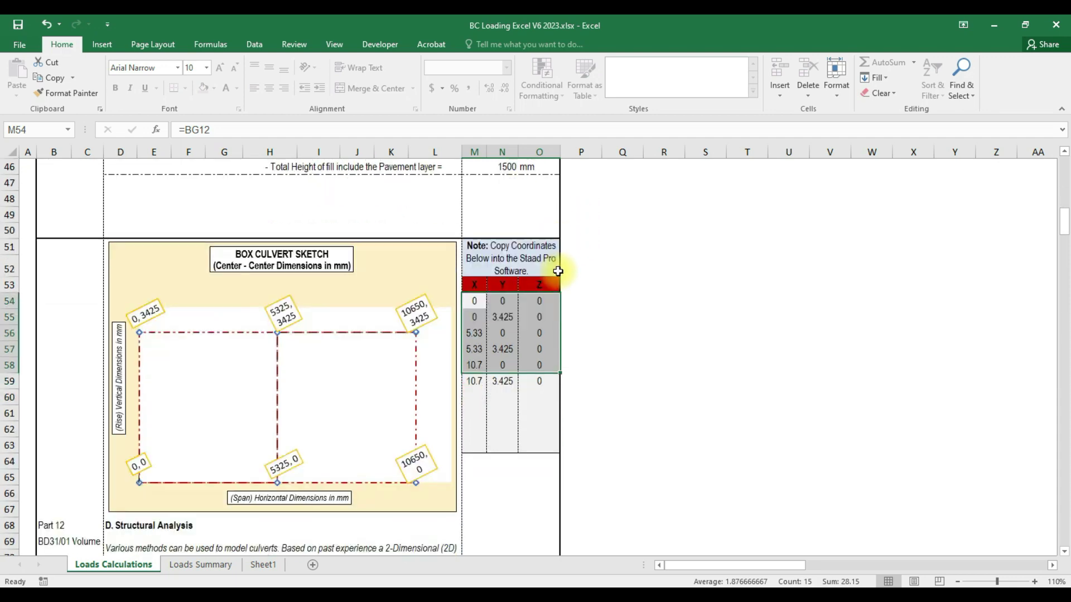
{"action": "scroll", "coordinate": [557, 271], "scroll_direction": "down", "scroll_amount": 9}
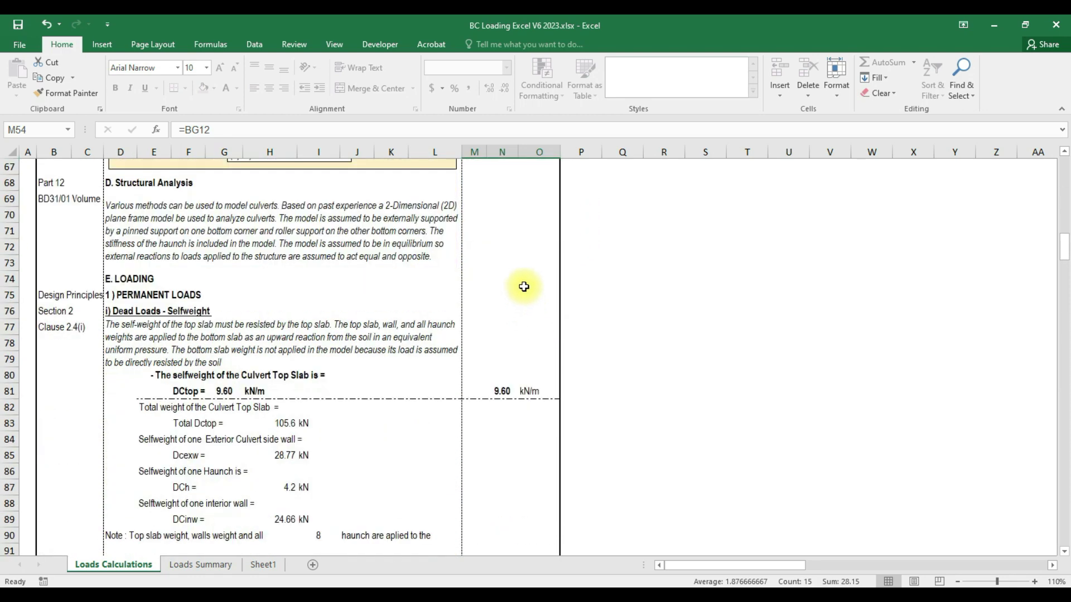
{"action": "left_click", "coordinate": [505, 293]}
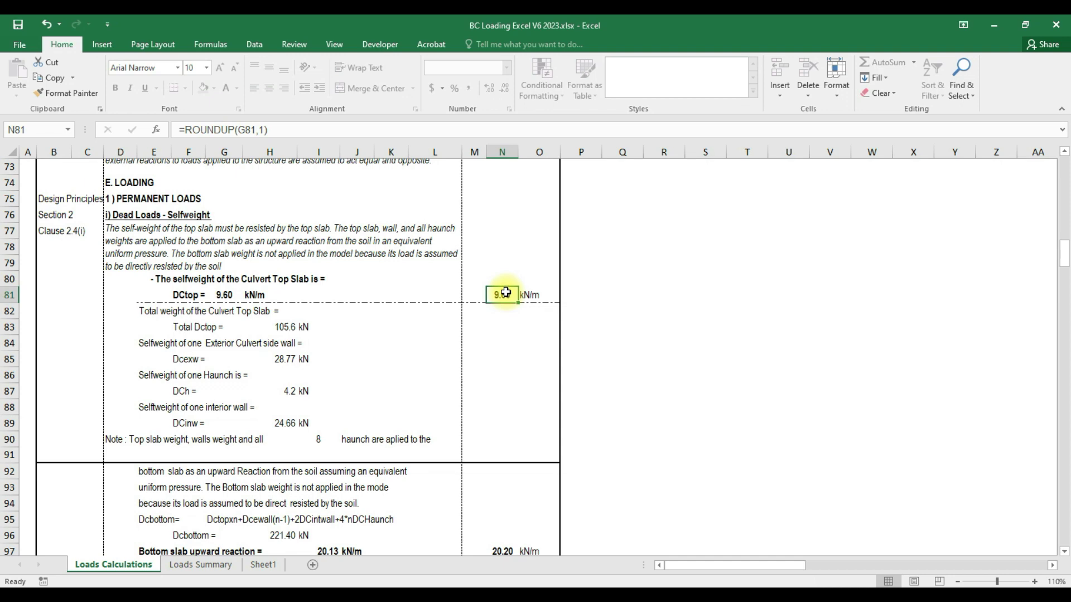
{"action": "scroll", "coordinate": [507, 335], "scroll_direction": "down", "scroll_amount": 4}
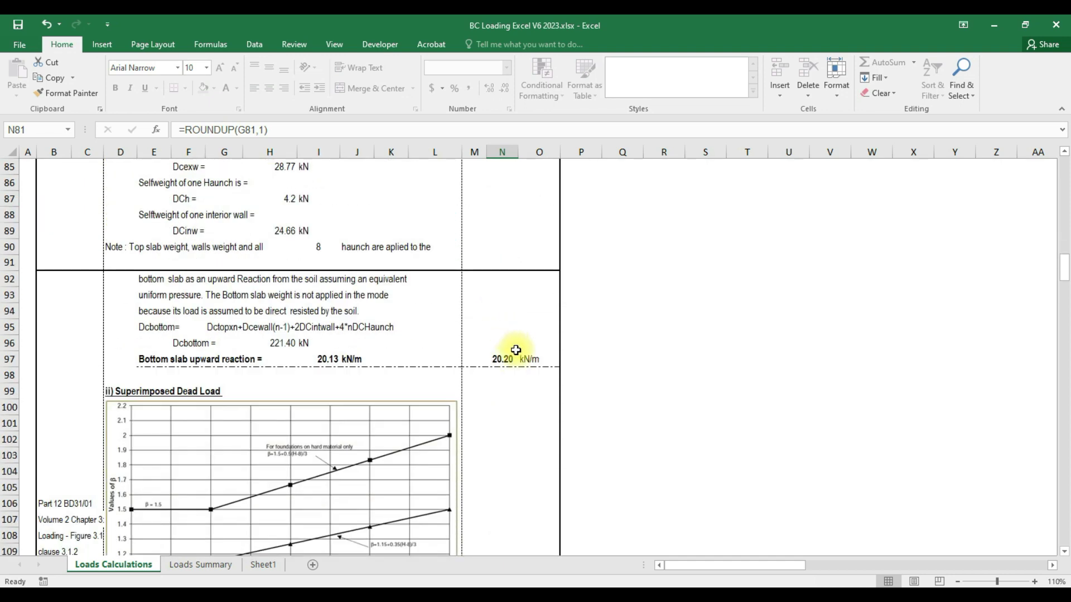
{"action": "scroll", "coordinate": [515, 349], "scroll_direction": "up", "scroll_amount": 3}
{"action": "scroll", "coordinate": [515, 346], "scroll_direction": "up", "scroll_amount": 3}
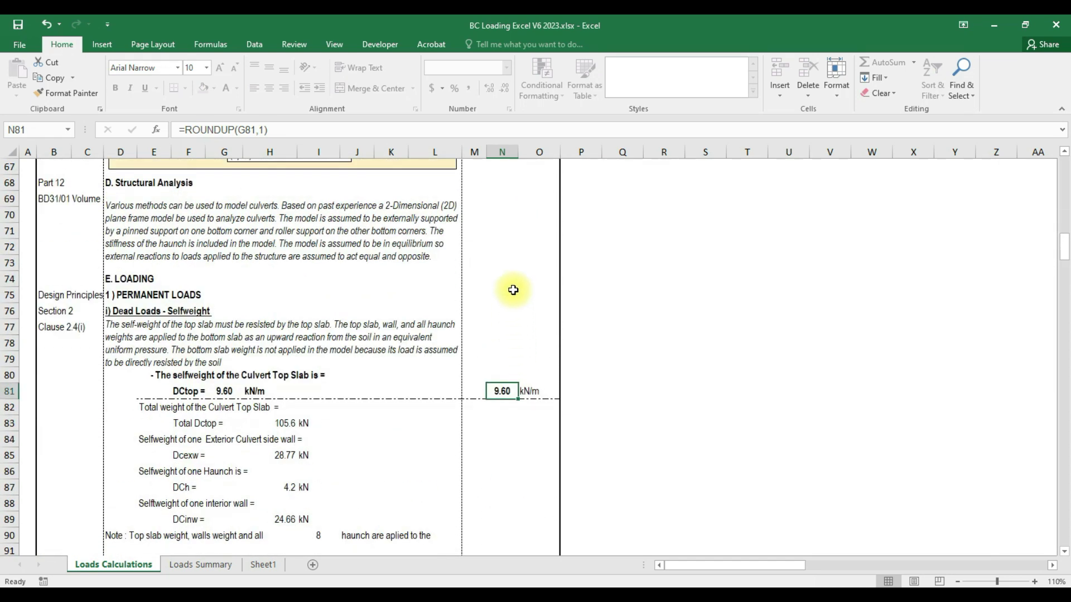
{"action": "scroll", "coordinate": [513, 286], "scroll_direction": "down", "scroll_amount": 4}
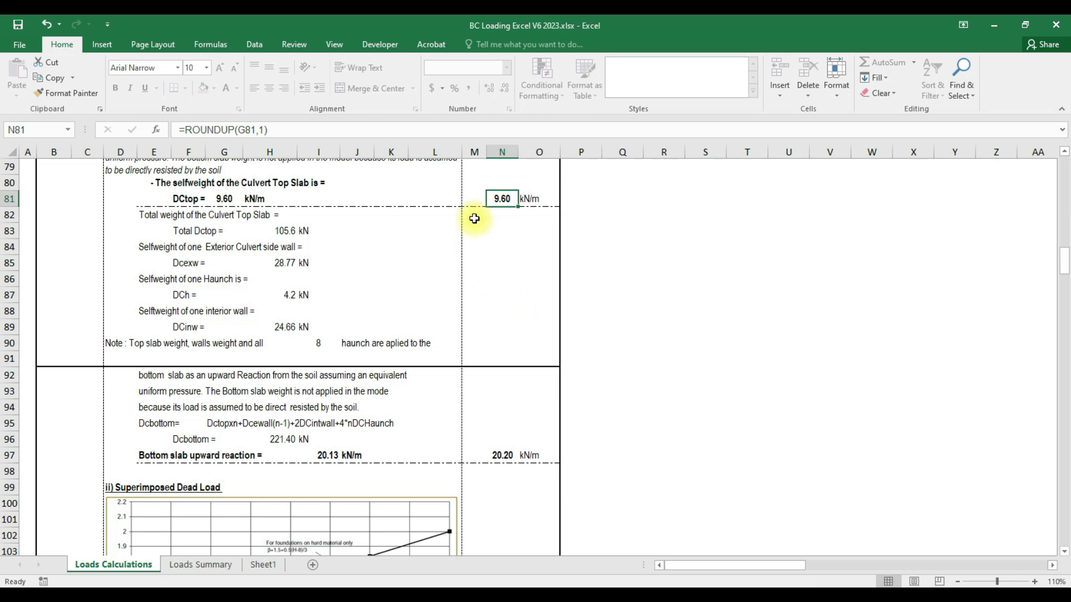
{"action": "scroll", "coordinate": [445, 227], "scroll_direction": "up", "scroll_amount": 2}
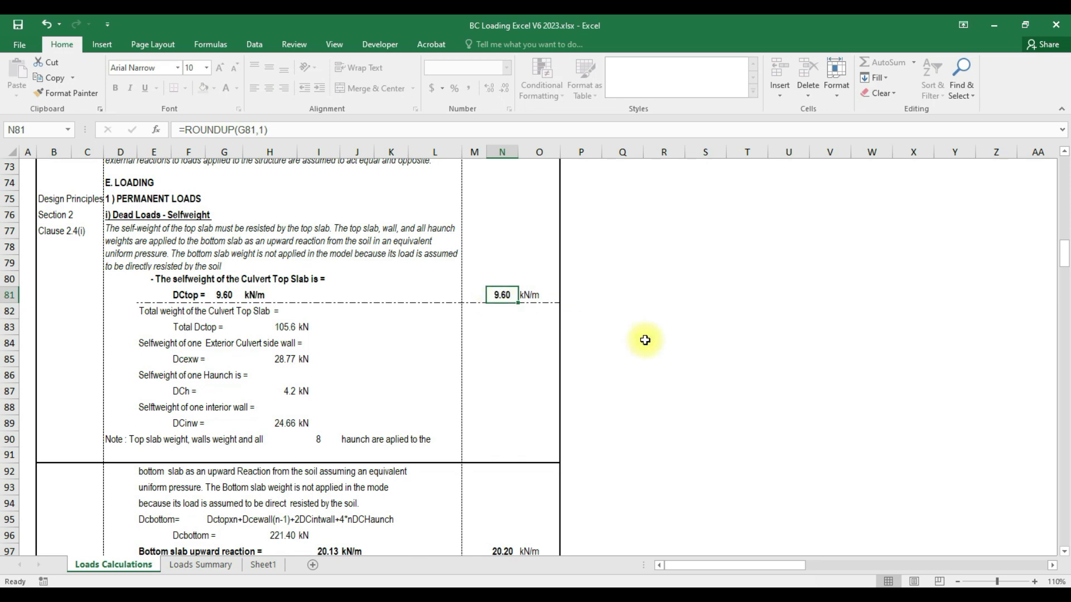
{"action": "scroll", "coordinate": [645, 340], "scroll_direction": "up", "scroll_amount": 8}
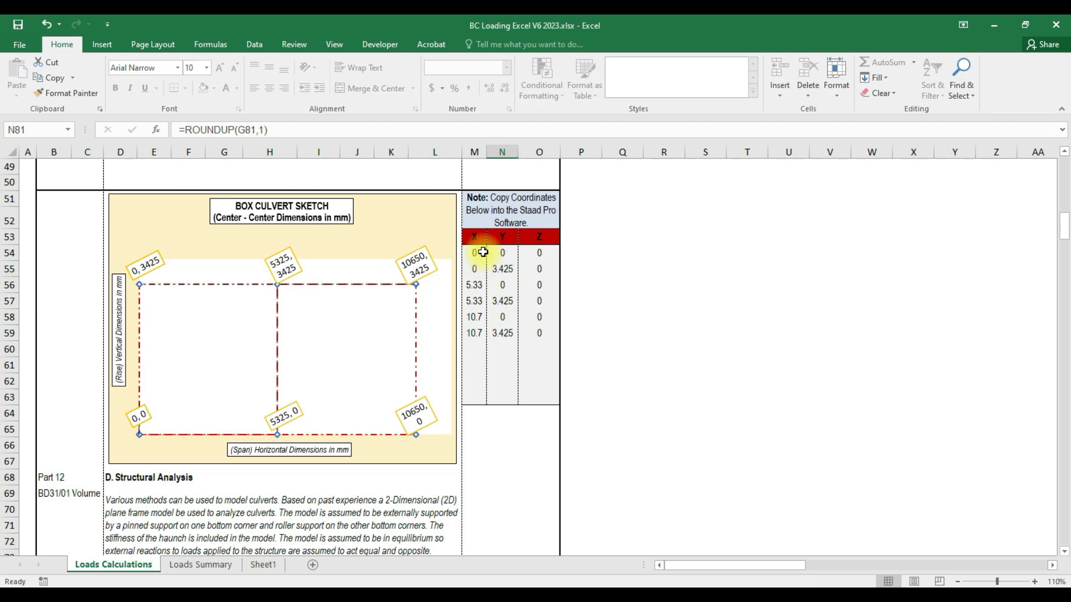
{"action": "scroll", "coordinate": [502, 301], "scroll_direction": "down", "scroll_amount": 7}
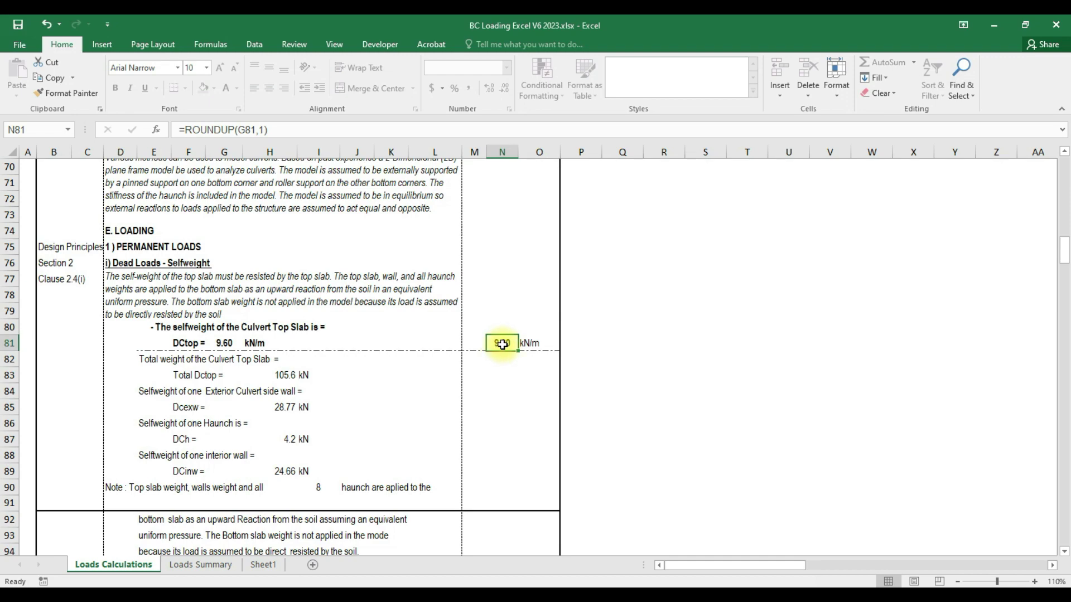
{"action": "scroll", "coordinate": [500, 362], "scroll_direction": "down", "scroll_amount": 8}
{"action": "scroll", "coordinate": [501, 361], "scroll_direction": "down", "scroll_amount": 20}
{"action": "scroll", "coordinate": [501, 376], "scroll_direction": "up", "scroll_amount": 20}
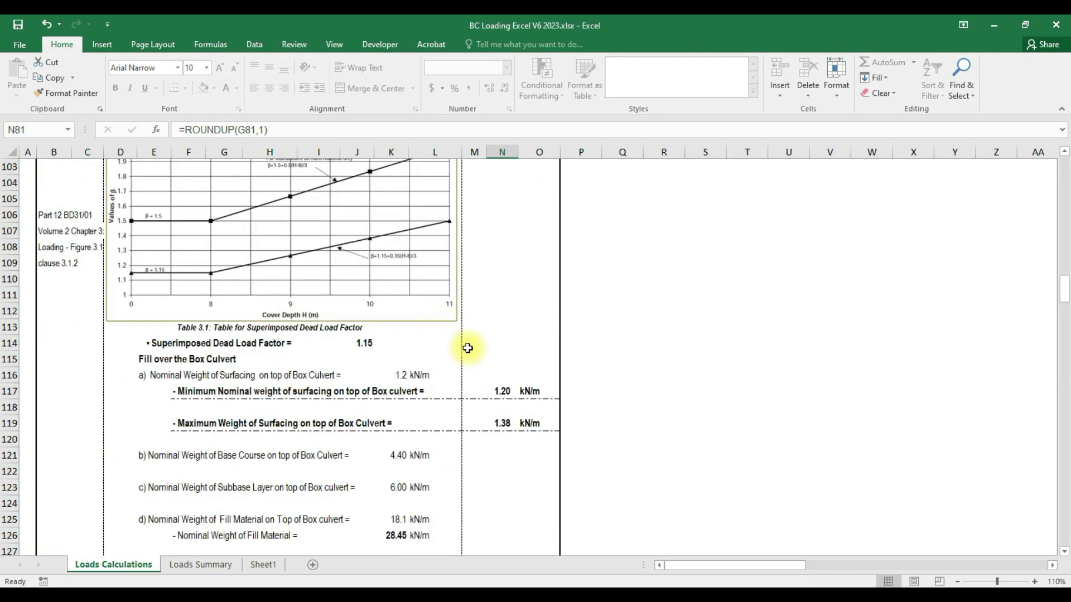
{"action": "scroll", "coordinate": [467, 348], "scroll_direction": "up", "scroll_amount": 13}
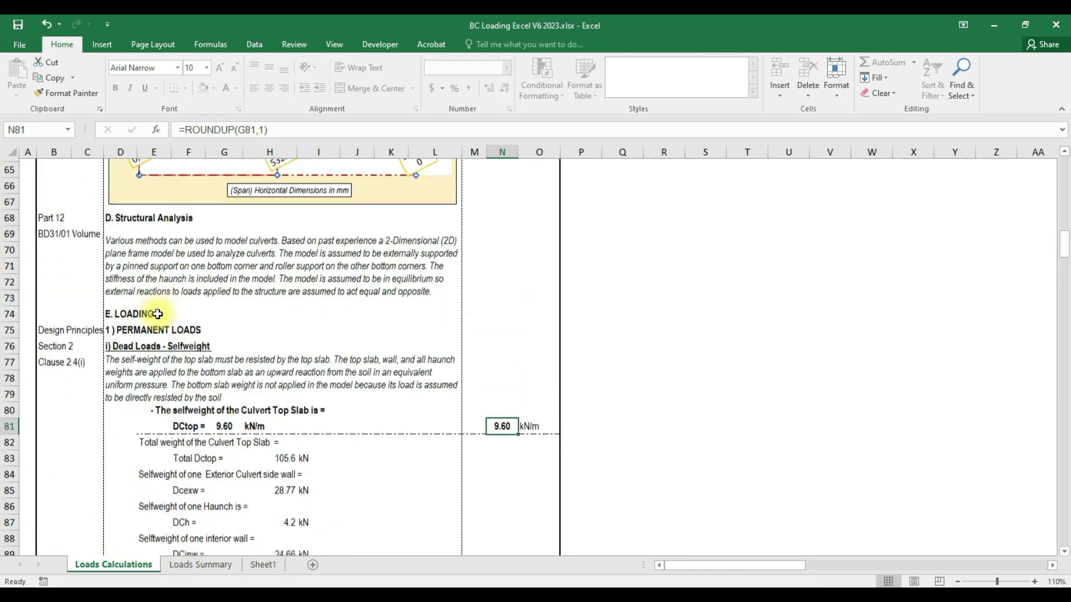
{"action": "scroll", "coordinate": [158, 314], "scroll_direction": "down", "scroll_amount": 3}
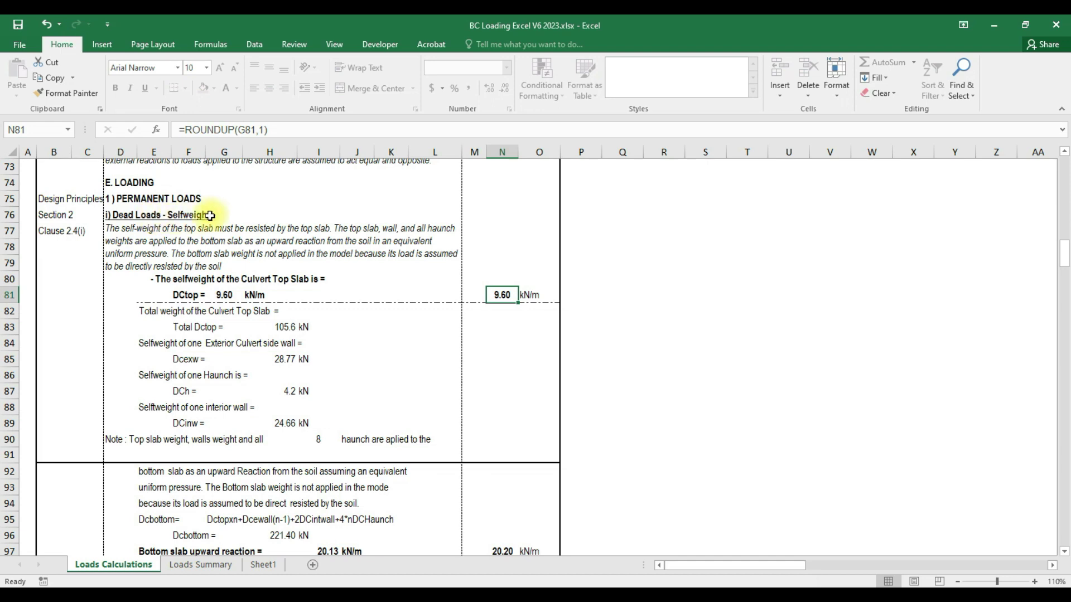
{"action": "scroll", "coordinate": [274, 295], "scroll_direction": "down", "scroll_amount": 5}
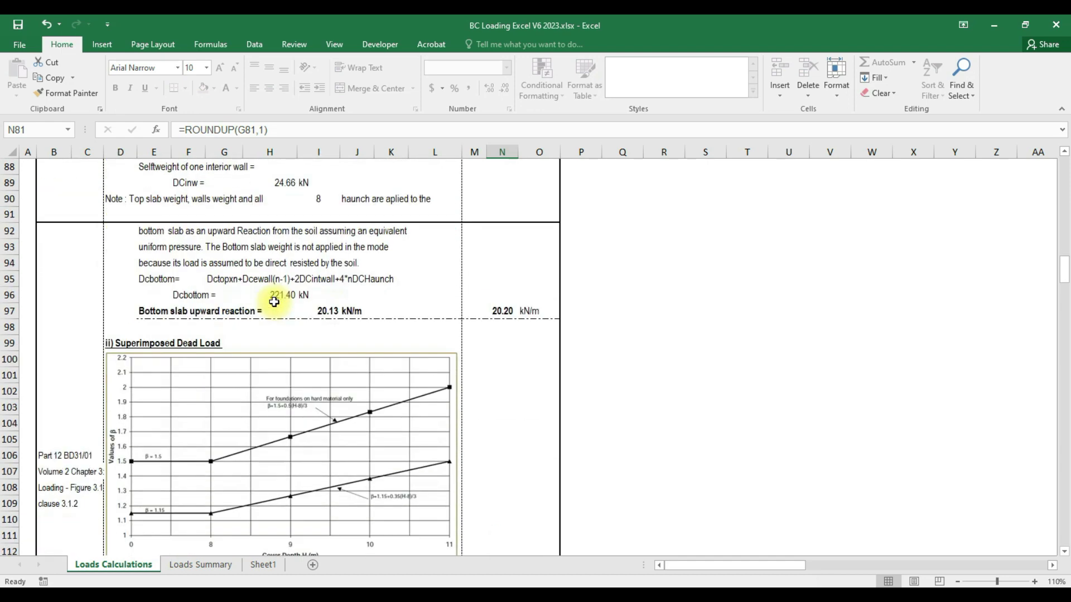
{"action": "scroll", "coordinate": [276, 302], "scroll_direction": "down", "scroll_amount": 3}
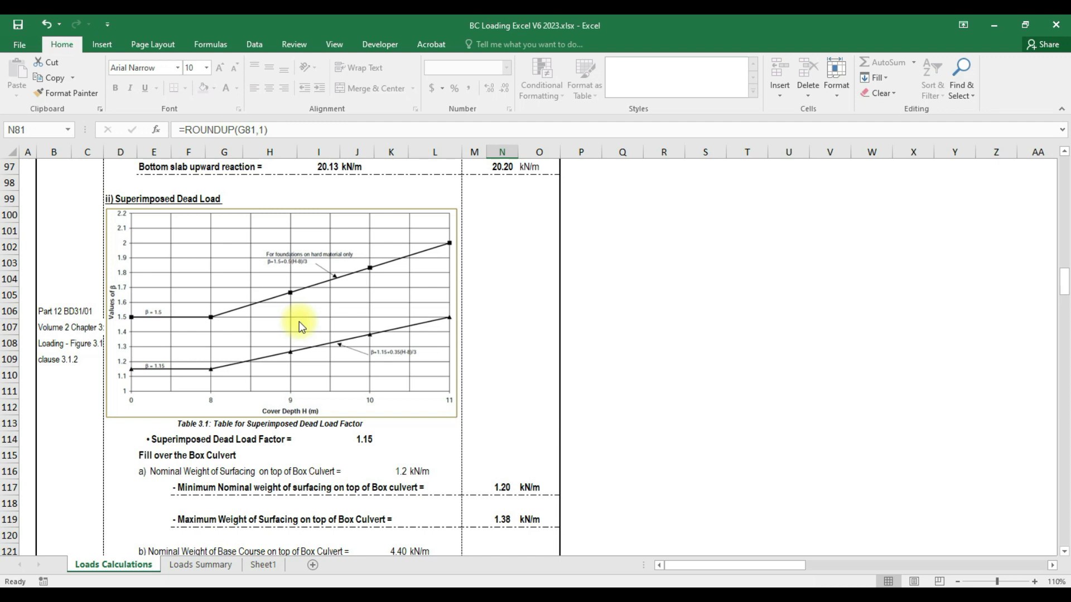
{"action": "scroll", "coordinate": [303, 320], "scroll_direction": "down", "scroll_amount": 3}
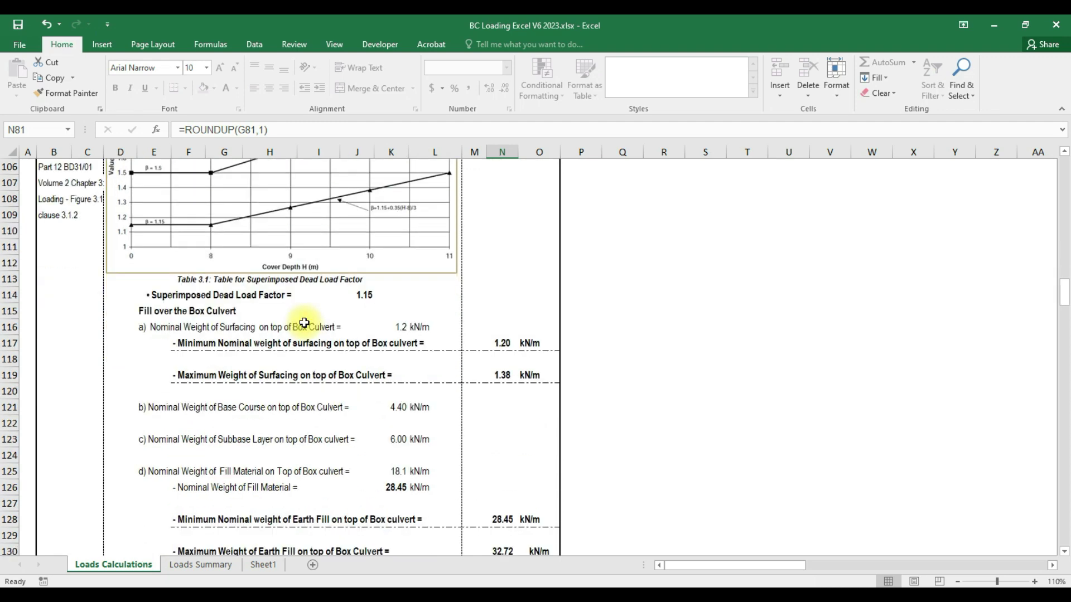
{"action": "scroll", "coordinate": [445, 346], "scroll_direction": "down", "scroll_amount": 5}
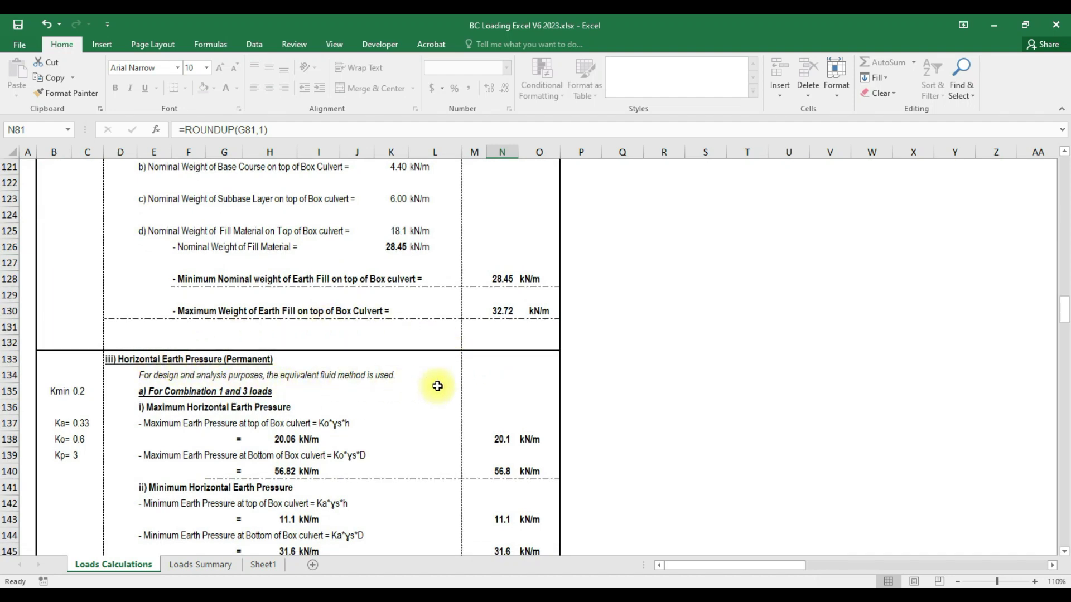
{"action": "scroll", "coordinate": [449, 390], "scroll_direction": "down", "scroll_amount": 3}
{"action": "scroll", "coordinate": [449, 390], "scroll_direction": "down", "scroll_amount": 1}
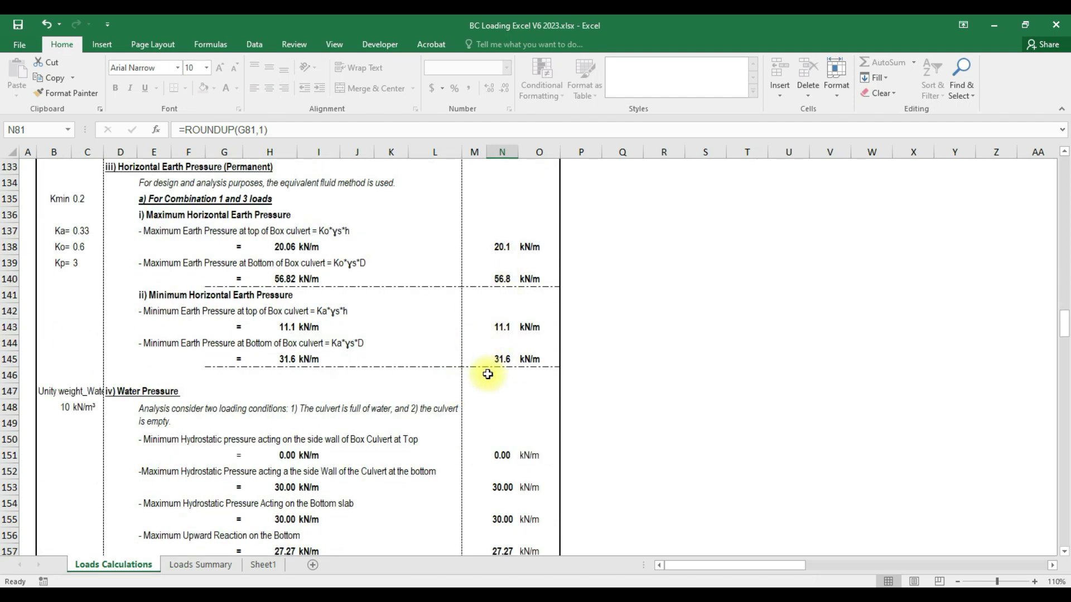
{"action": "scroll", "coordinate": [488, 375], "scroll_direction": "down", "scroll_amount": 3}
{"action": "scroll", "coordinate": [468, 367], "scroll_direction": "down", "scroll_amount": 1}
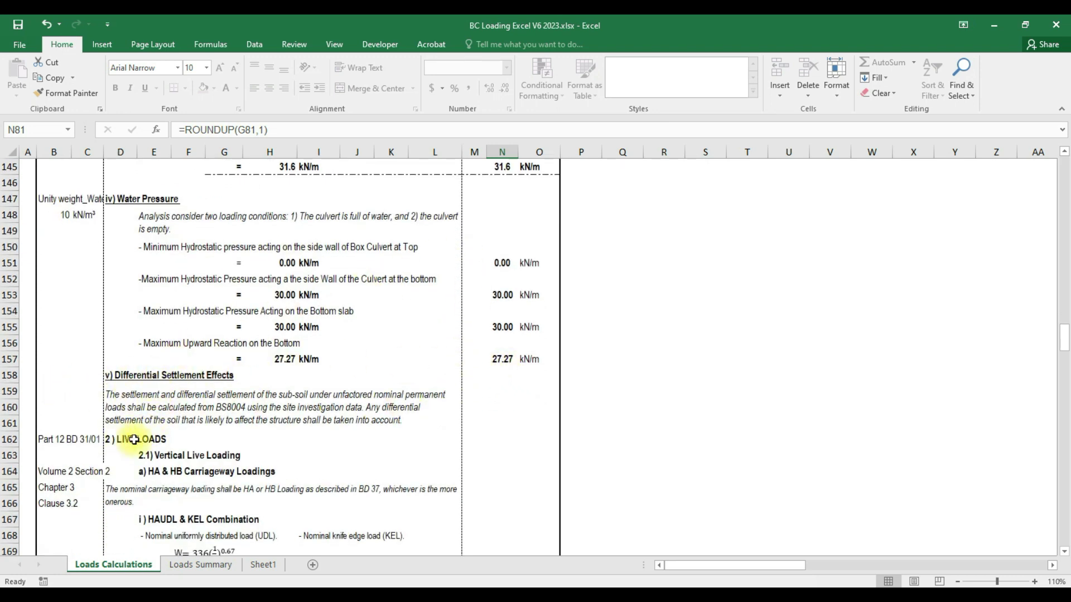
{"action": "scroll", "coordinate": [167, 440], "scroll_direction": "down", "scroll_amount": 4}
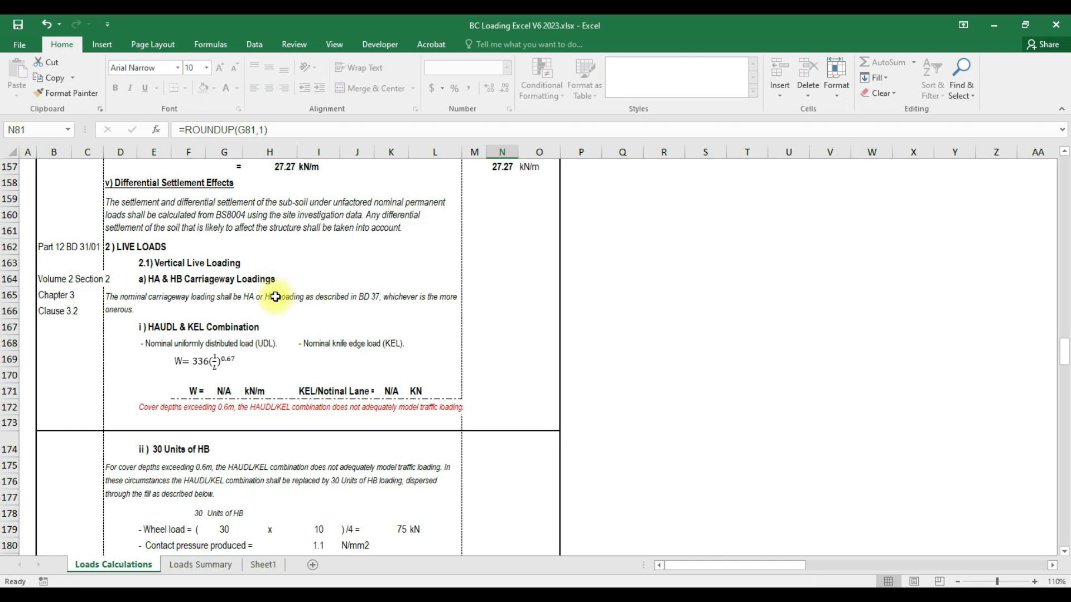
{"action": "scroll", "coordinate": [279, 299], "scroll_direction": "down", "scroll_amount": 3}
{"action": "scroll", "coordinate": [267, 334], "scroll_direction": "down", "scroll_amount": 10}
{"action": "scroll", "coordinate": [289, 334], "scroll_direction": "down", "scroll_amount": 17}
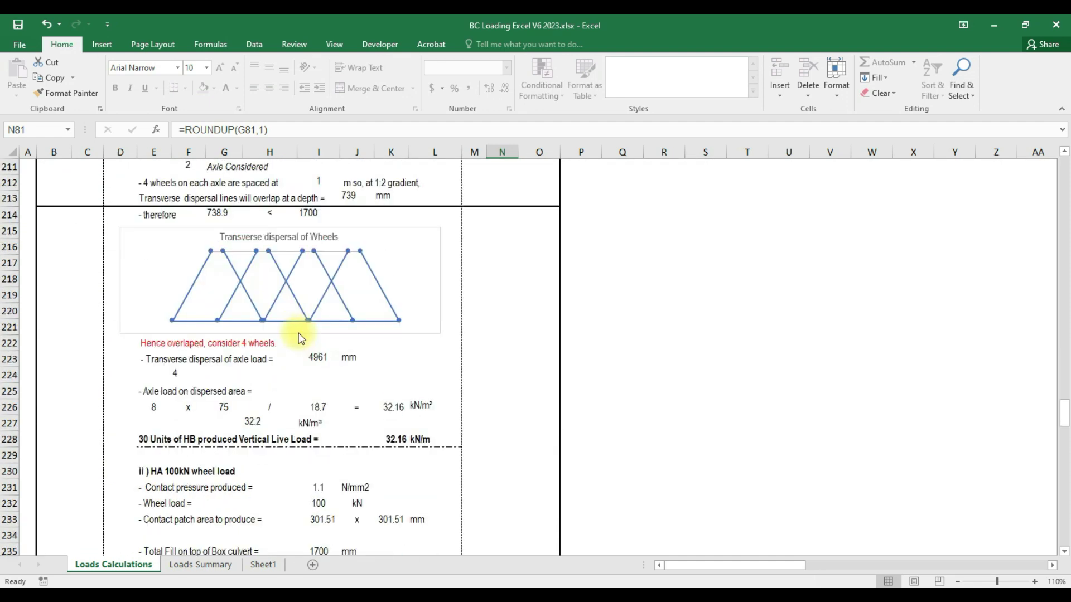
{"action": "scroll", "coordinate": [290, 419], "scroll_direction": "down", "scroll_amount": 6}
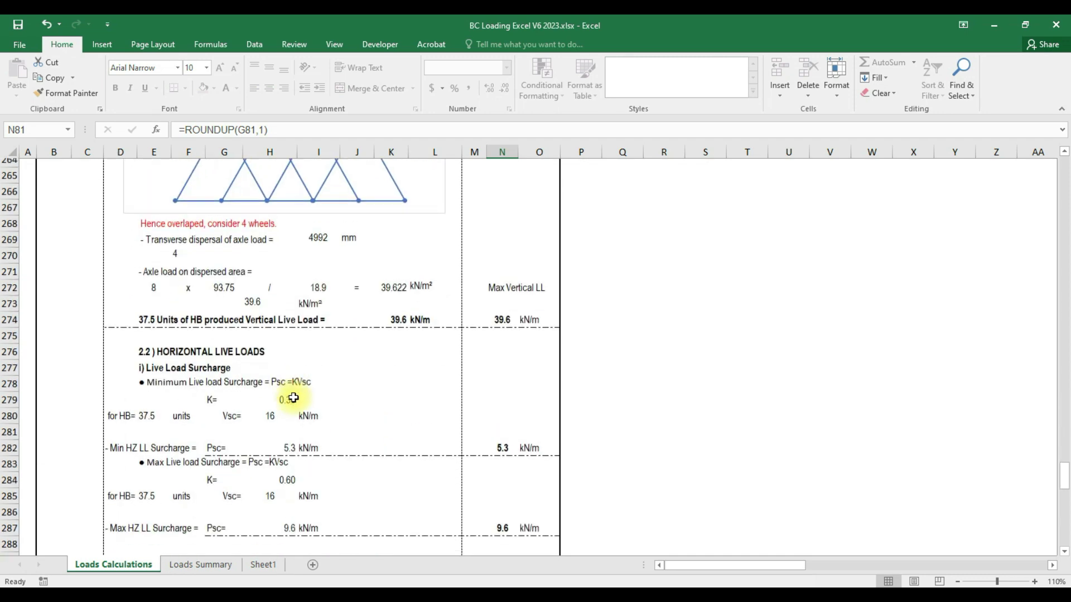
{"action": "left_click", "coordinate": [502, 312]}
{"action": "scroll", "coordinate": [375, 335], "scroll_direction": "up", "scroll_amount": 14}
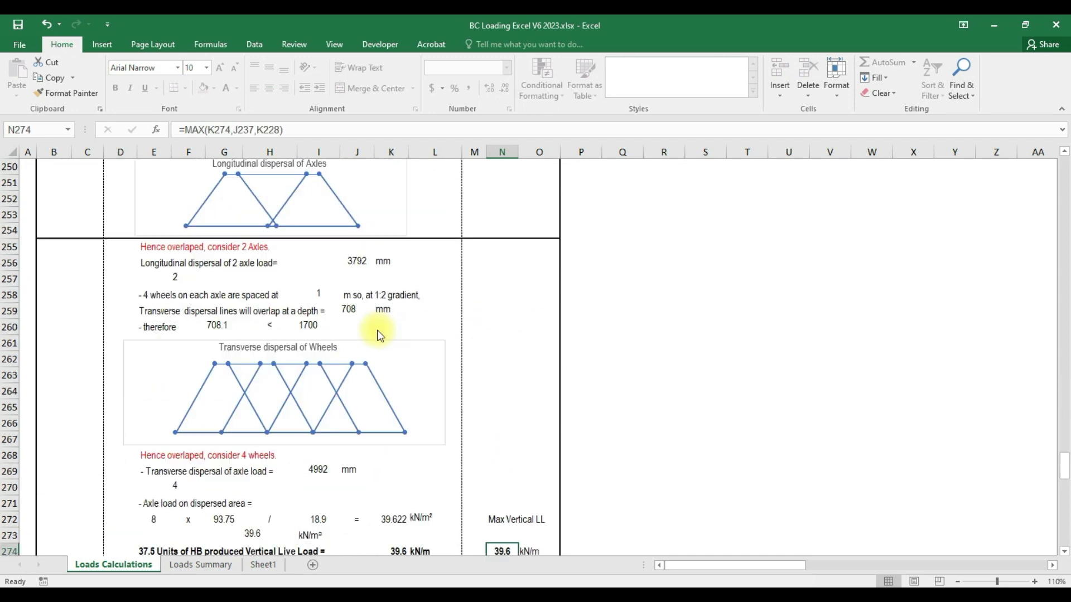
{"action": "scroll", "coordinate": [245, 296], "scroll_direction": "up", "scroll_amount": 14}
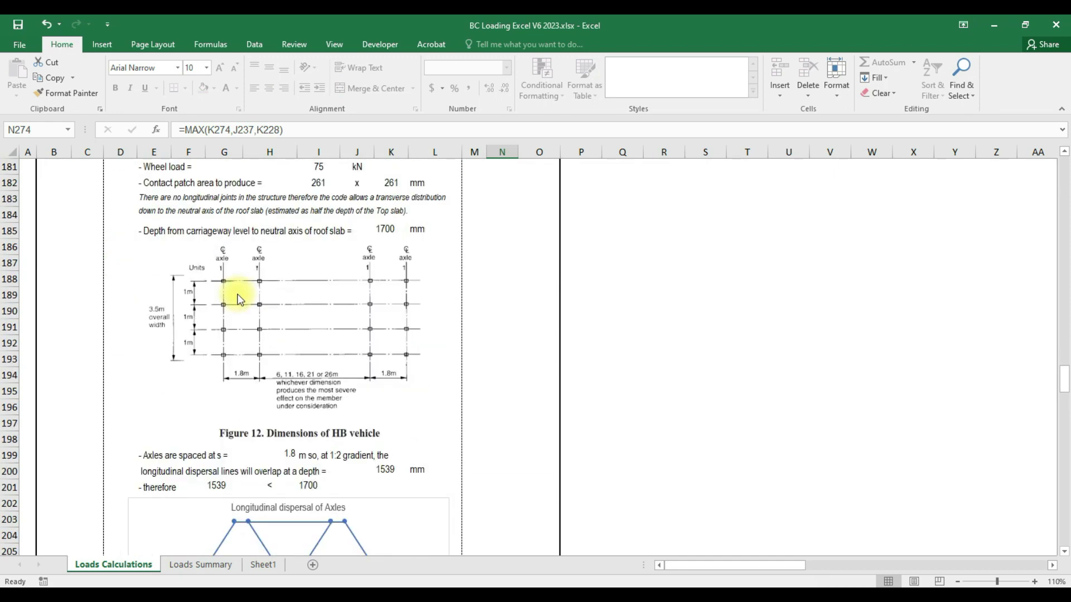
{"action": "scroll", "coordinate": [249, 302], "scroll_direction": "down", "scroll_amount": 1}
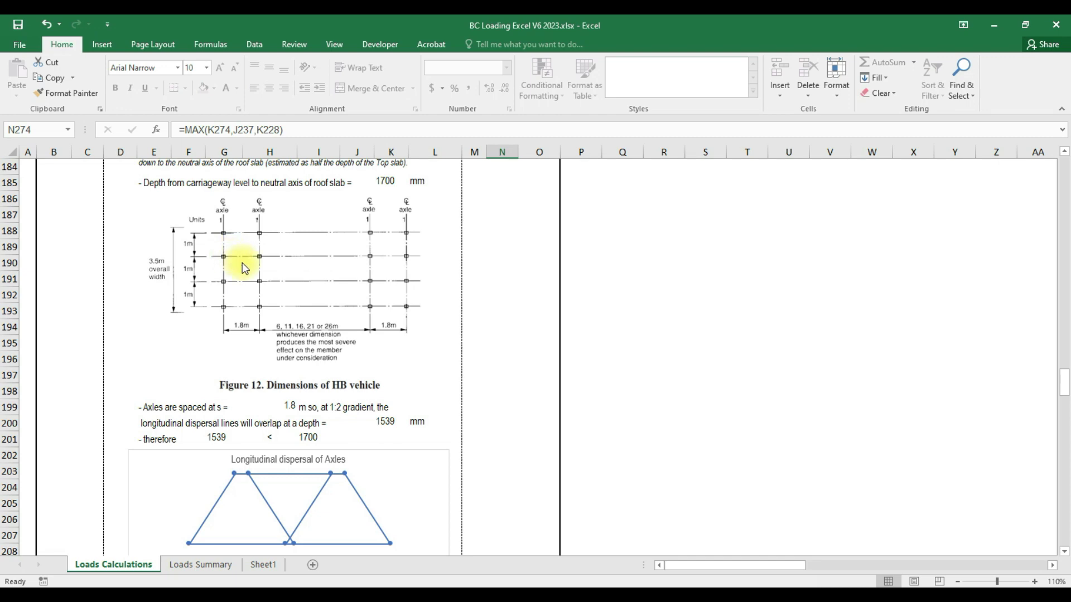
{"action": "scroll", "coordinate": [236, 260], "scroll_direction": "down", "scroll_amount": 3}
{"action": "scroll", "coordinate": [285, 298], "scroll_direction": "up", "scroll_amount": 2}
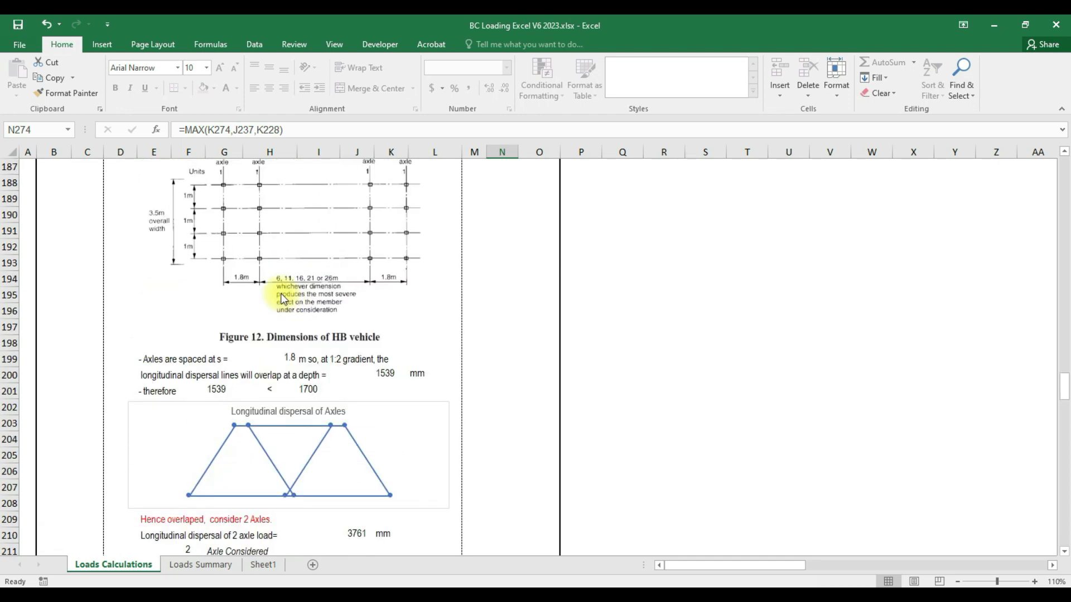
{"action": "scroll", "coordinate": [282, 300], "scroll_direction": "down", "scroll_amount": 4}
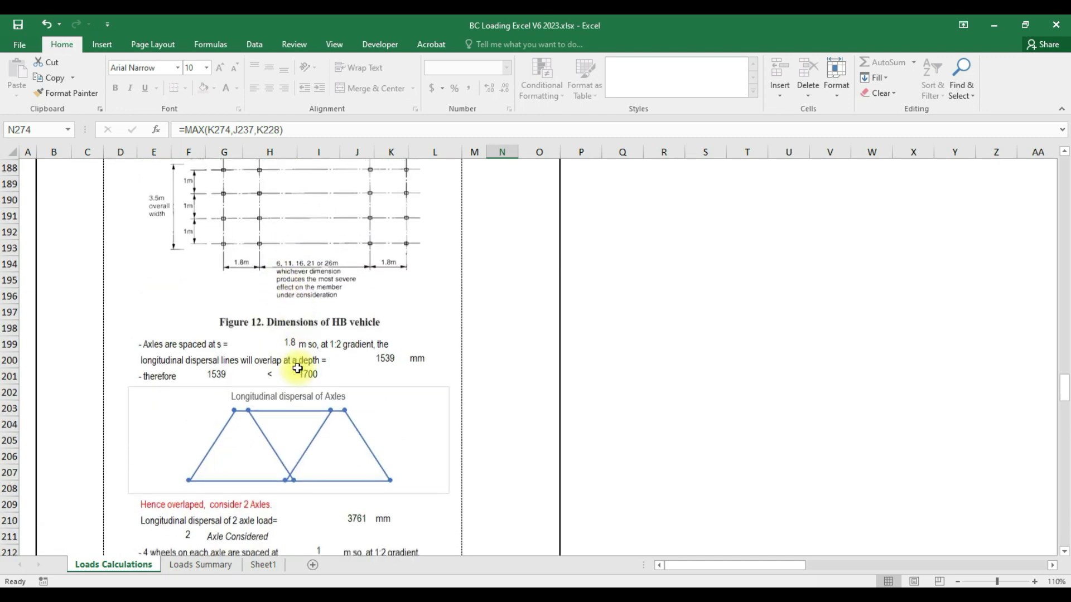
{"action": "scroll", "coordinate": [304, 327], "scroll_direction": "up", "scroll_amount": 4}
{"action": "scroll", "coordinate": [536, 299], "scroll_direction": "up", "scroll_amount": 20}
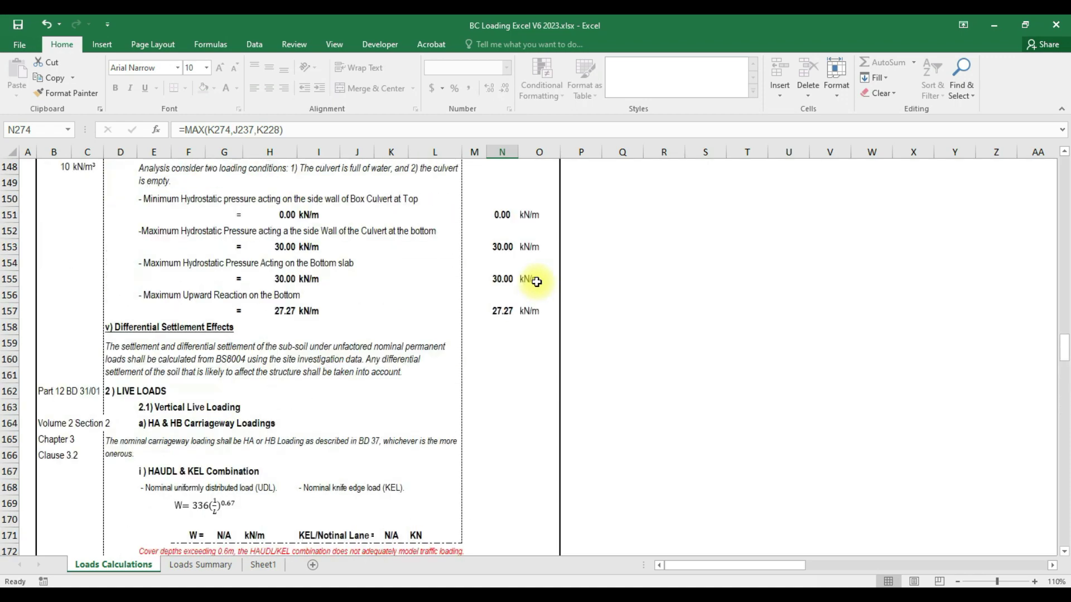
{"action": "scroll", "coordinate": [532, 230], "scroll_direction": "up", "scroll_amount": 17}
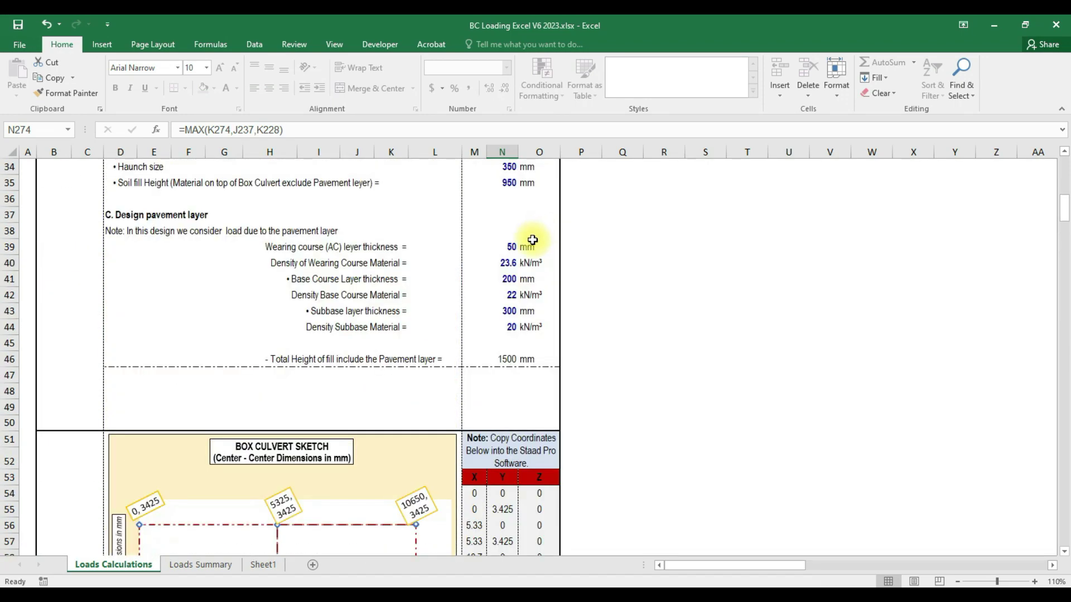
Enter a 0.6 m fill height in O8, save, and review the longitudinal axle dispersal results.
{"action": "left_click", "coordinate": [555, 231]}
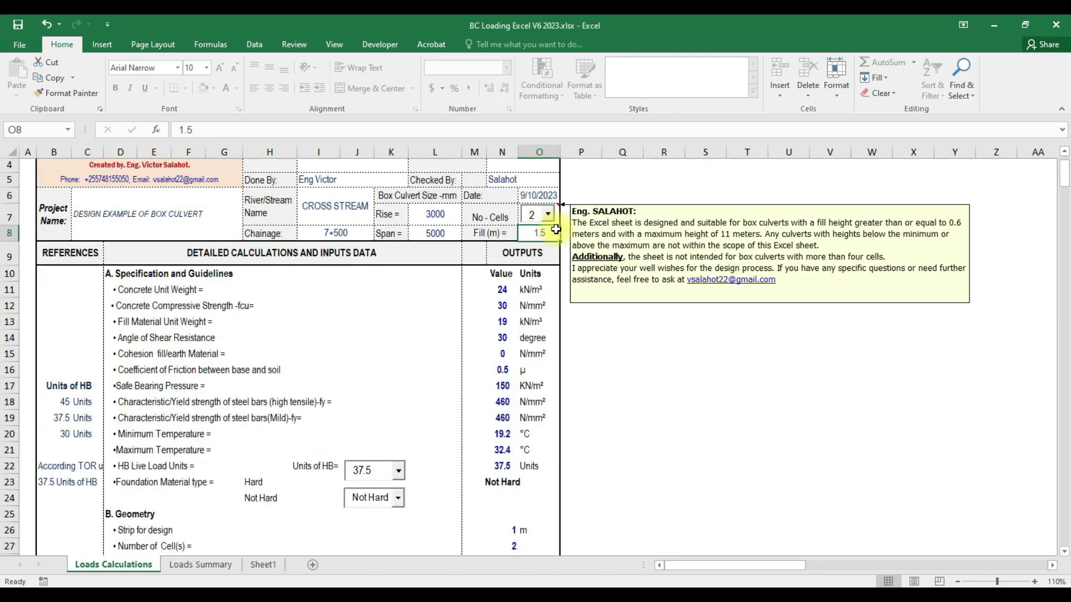
{"action": "type", "text": "0.6"}
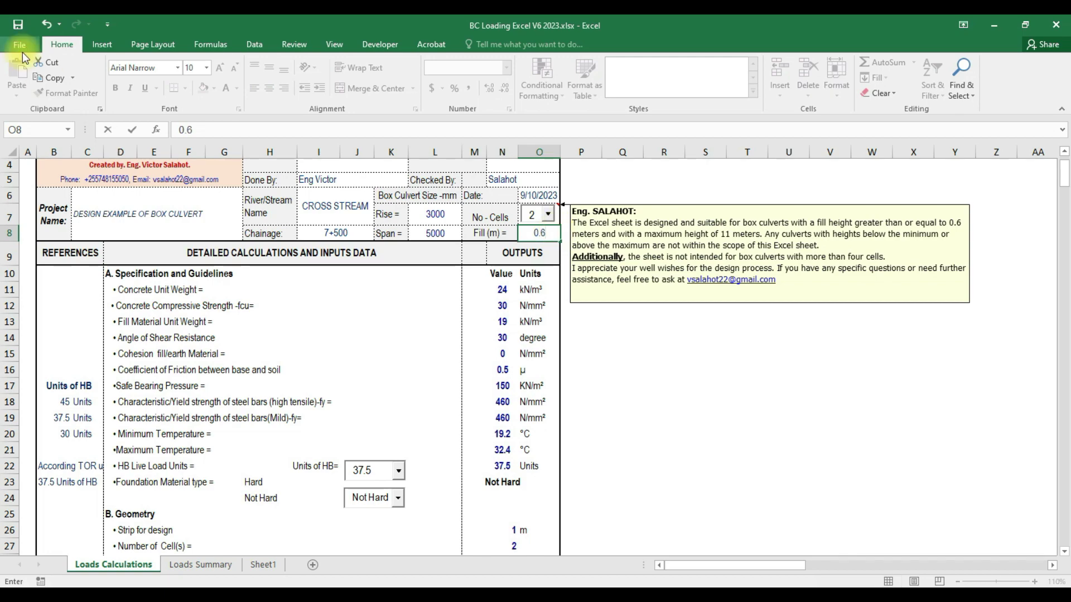
{"action": "left_click", "coordinate": [18, 24]}
{"action": "scroll", "coordinate": [361, 328], "scroll_direction": "down", "scroll_amount": 12}
{"action": "scroll", "coordinate": [361, 328], "scroll_direction": "down", "scroll_amount": 20}
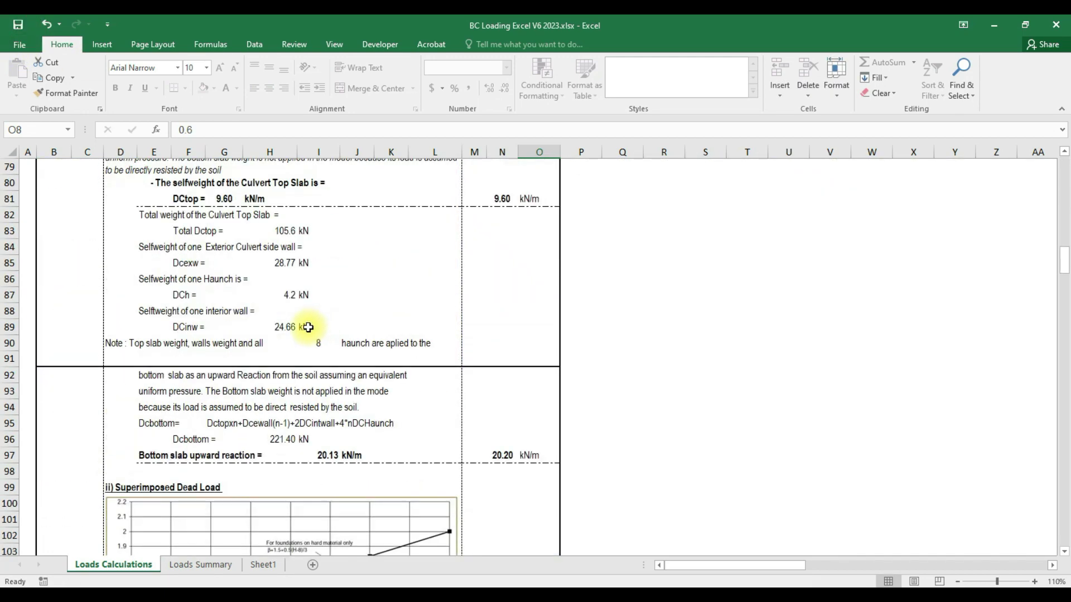
{"action": "scroll", "coordinate": [286, 331], "scroll_direction": "down", "scroll_amount": 12}
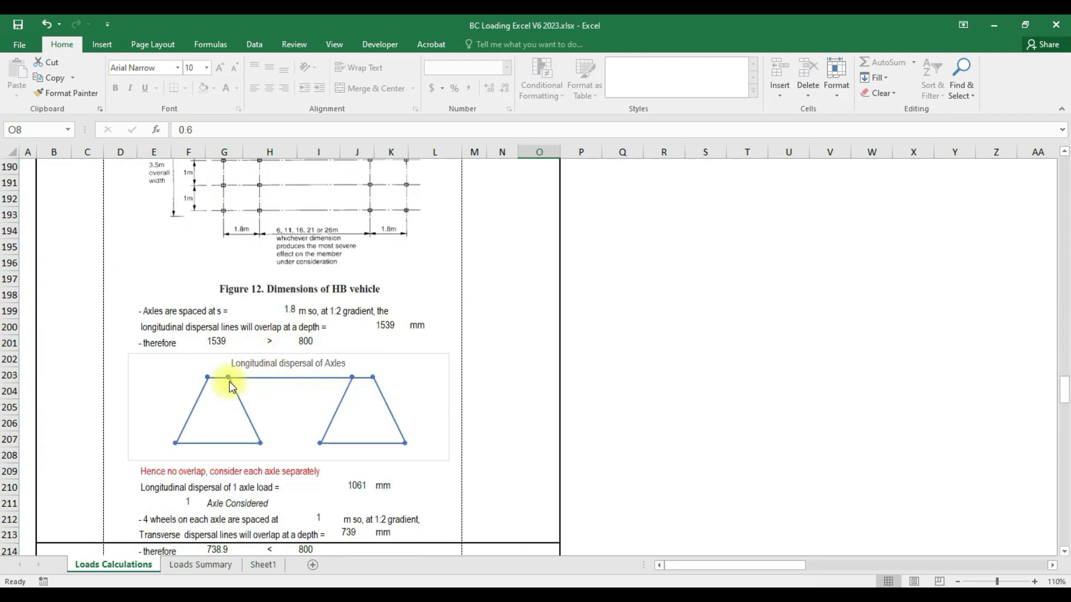
{"action": "scroll", "coordinate": [276, 400], "scroll_direction": "up", "scroll_amount": 2}
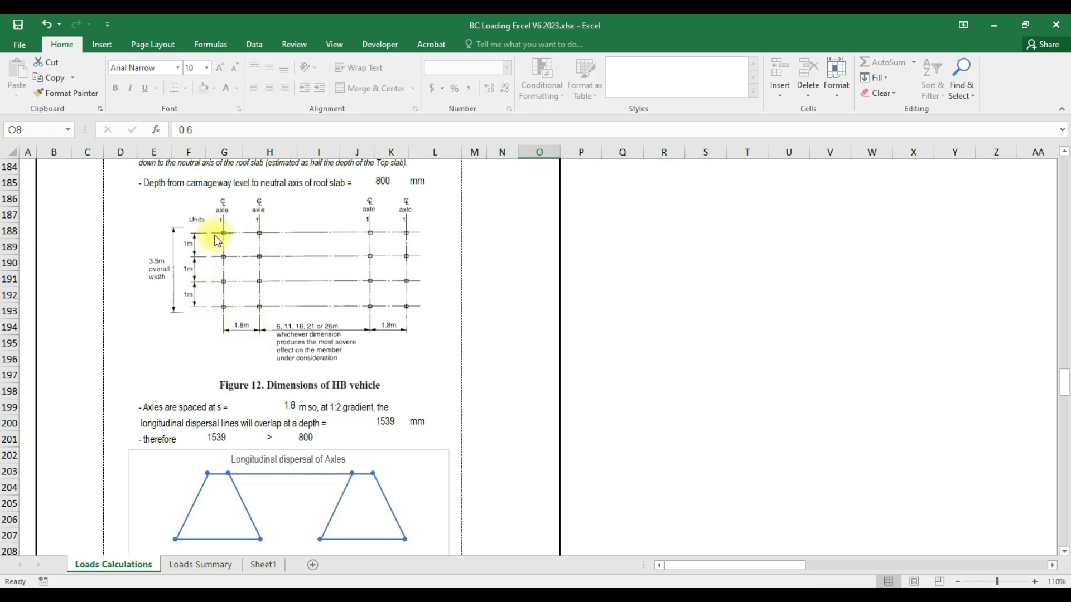
{"action": "scroll", "coordinate": [213, 306], "scroll_direction": "down", "scroll_amount": 4}
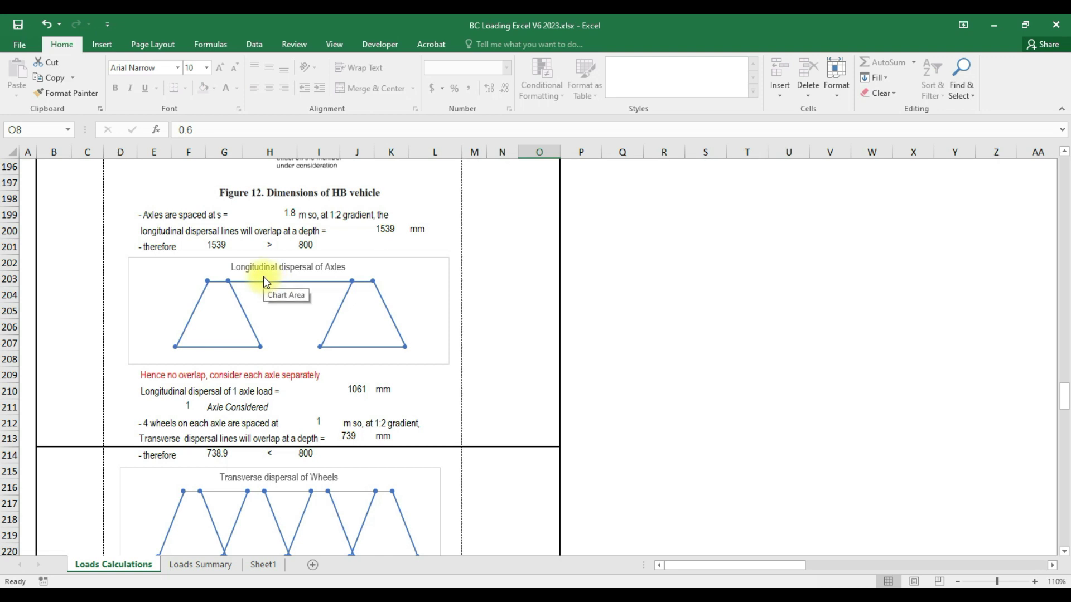
{"action": "scroll", "coordinate": [265, 280], "scroll_direction": "down", "scroll_amount": 2}
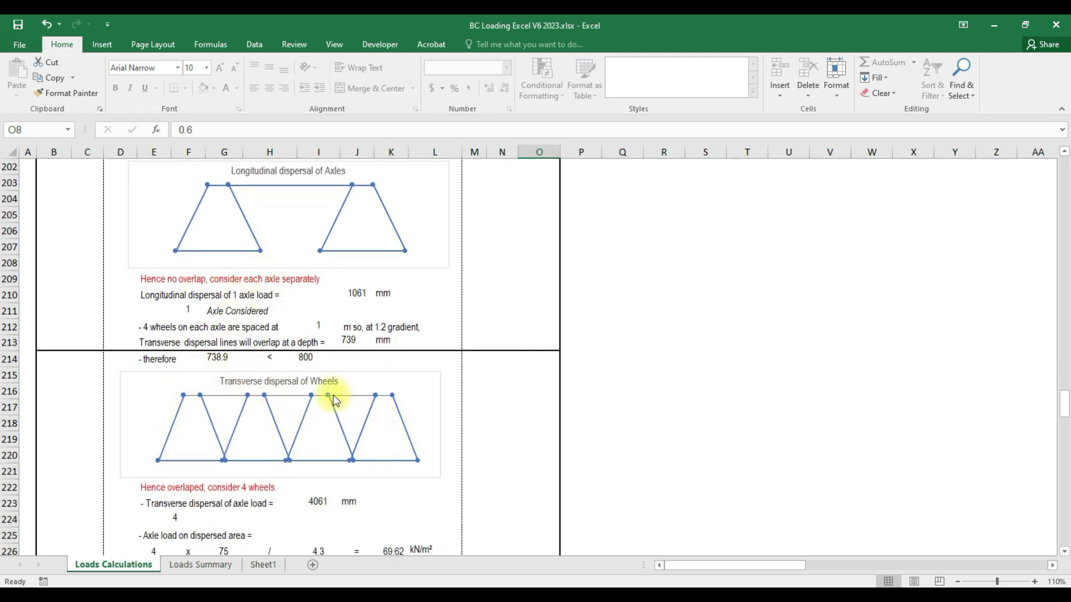
{"action": "scroll", "coordinate": [333, 395], "scroll_direction": "up", "scroll_amount": 20}
Change the O8 fill height to 0.4 m and review the transverse wheel dispersal results.
{"action": "scroll", "coordinate": [499, 295], "scroll_direction": "up", "scroll_amount": 20}
{"action": "mouse_move", "coordinate": [534, 267]}
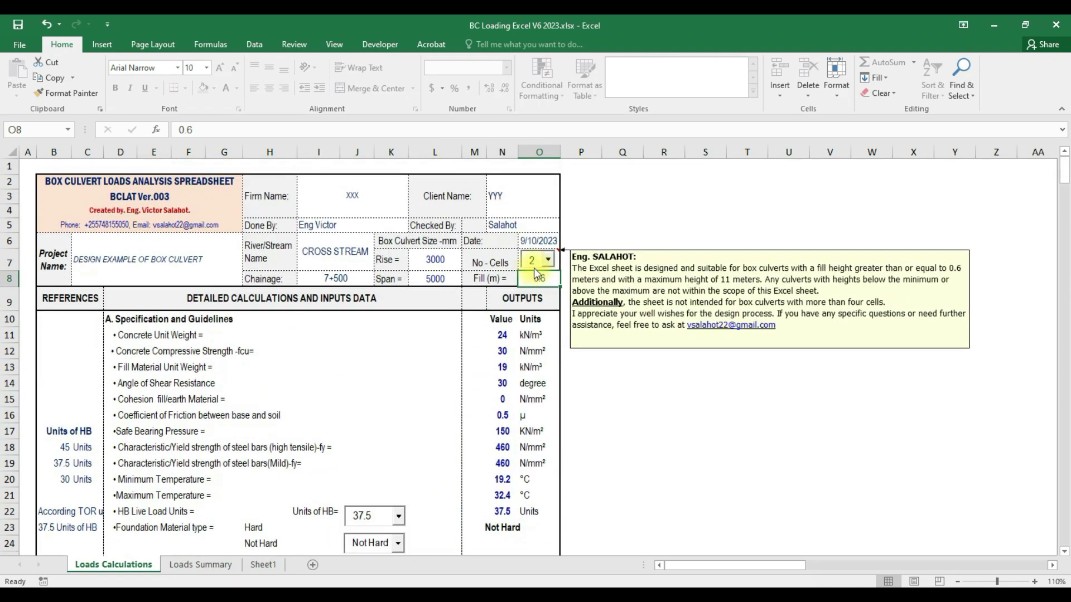
{"action": "type", "text": "0"}
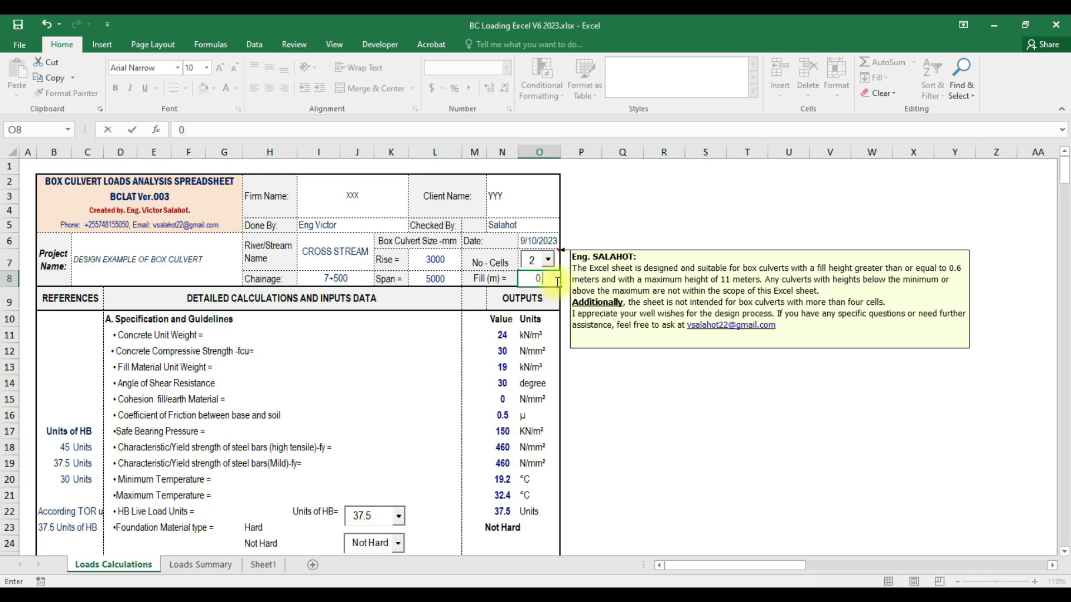
{"action": "type", "text": ".4"}
{"action": "key", "text": "Return"}
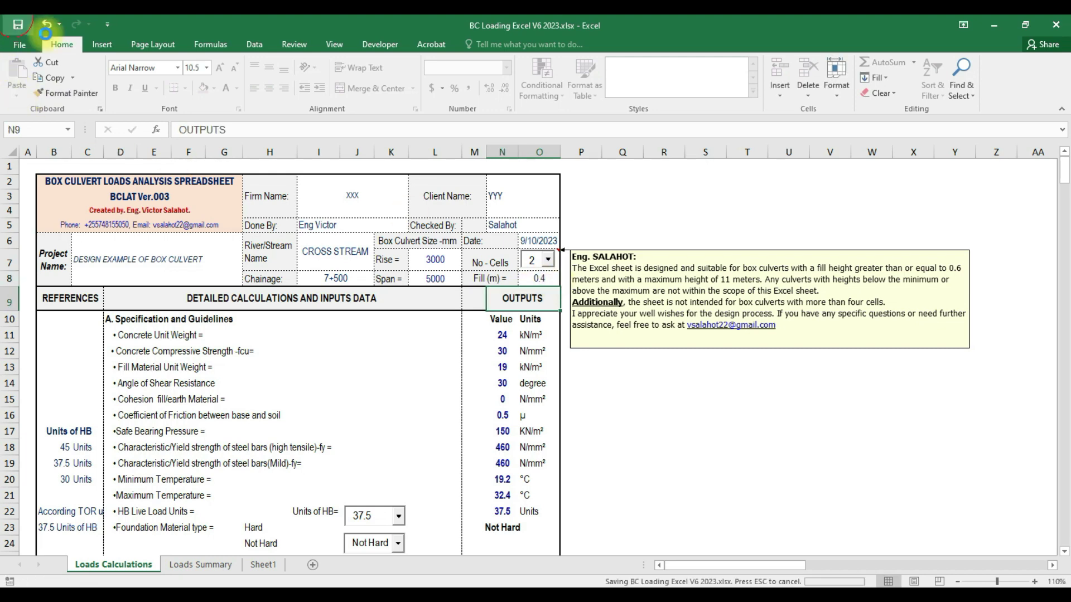
{"action": "scroll", "coordinate": [466, 352], "scroll_direction": "down", "scroll_amount": 2}
{"action": "scroll", "coordinate": [466, 353], "scroll_direction": "down", "scroll_amount": 20}
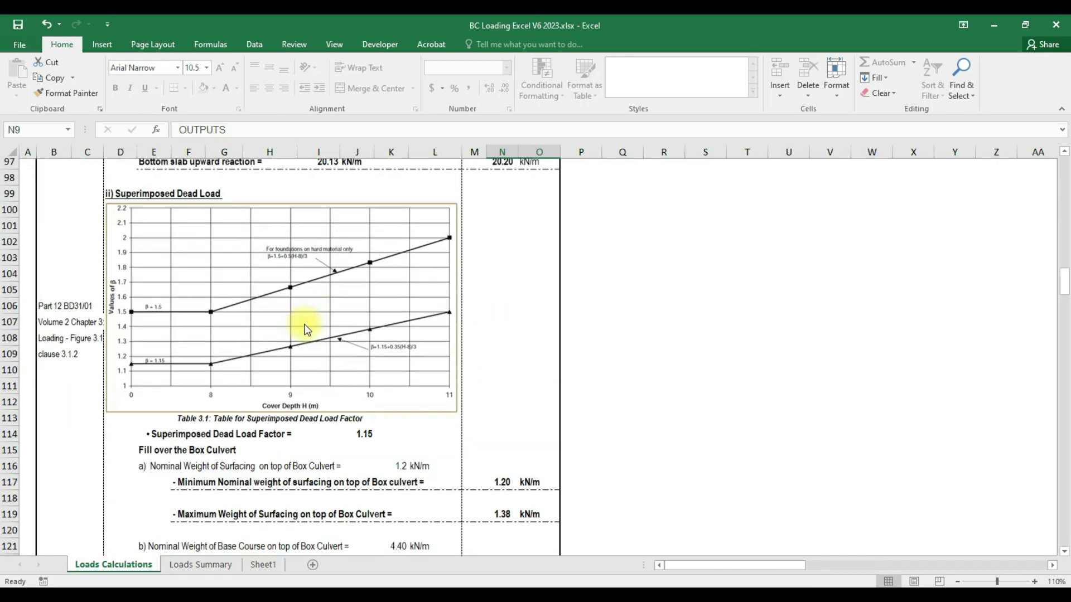
{"action": "scroll", "coordinate": [265, 356], "scroll_direction": "down", "scroll_amount": 20}
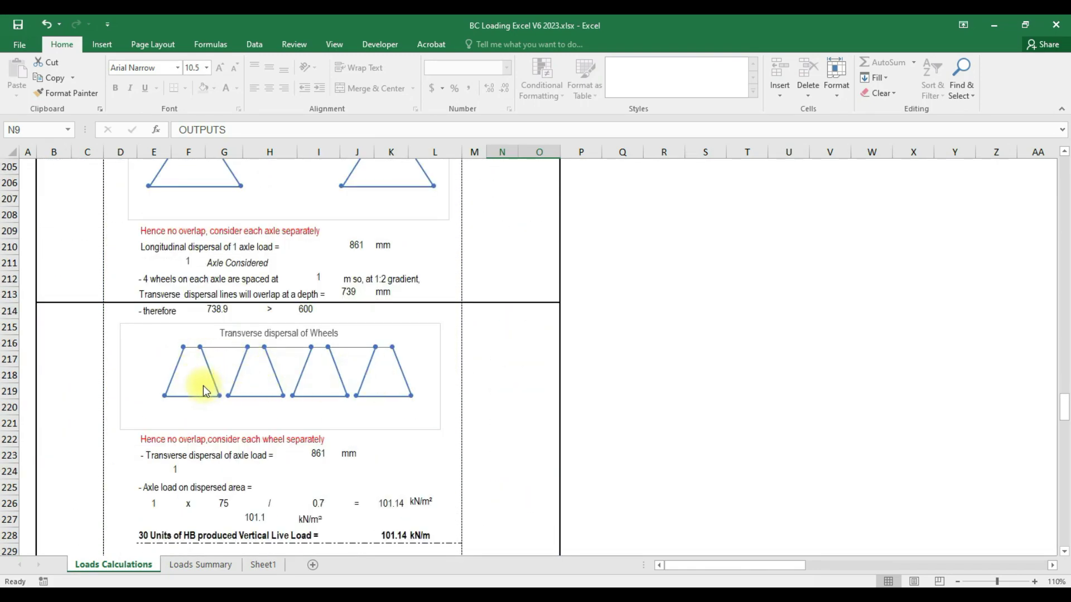
{"action": "scroll", "coordinate": [202, 377], "scroll_direction": "up", "scroll_amount": 1}
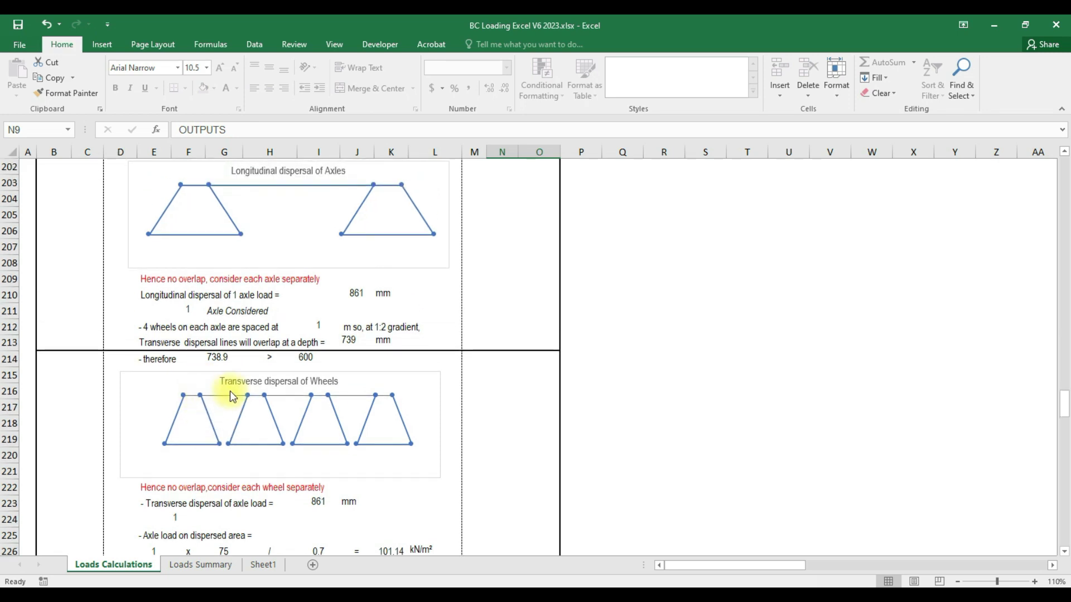
{"action": "scroll", "coordinate": [231, 397], "scroll_direction": "down", "scroll_amount": 3}
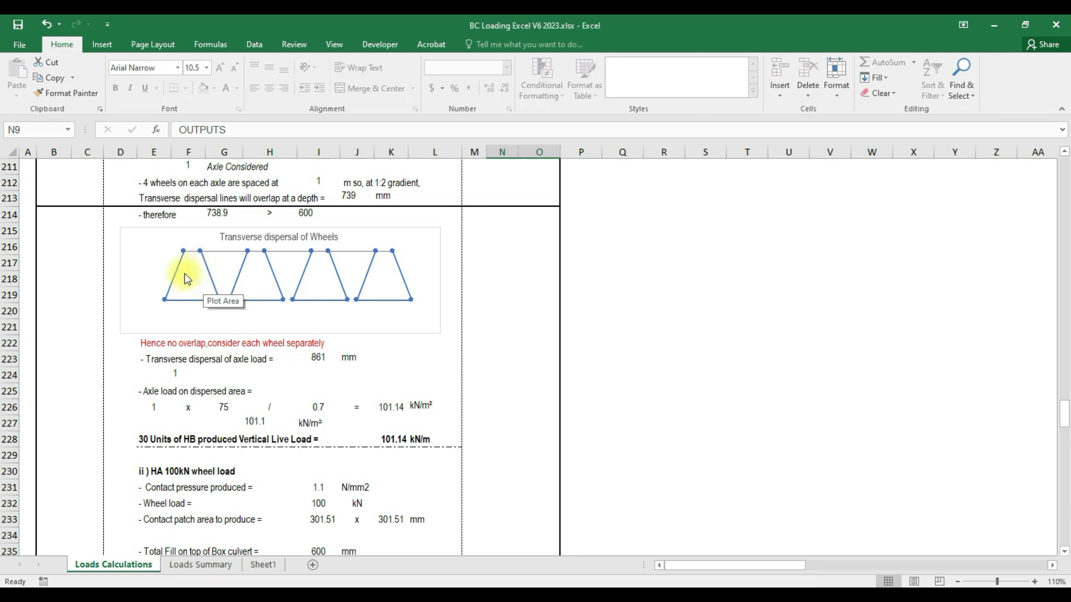
{"action": "scroll", "coordinate": [190, 294], "scroll_direction": "up", "scroll_amount": 4}
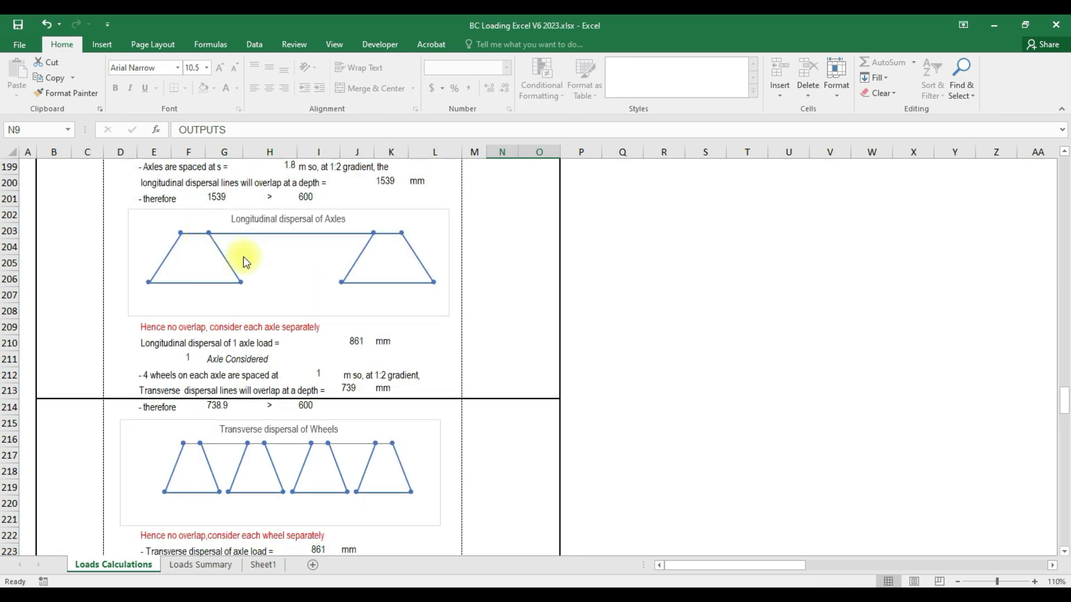
{"action": "scroll", "coordinate": [402, 349], "scroll_direction": "up", "scroll_amount": 20}
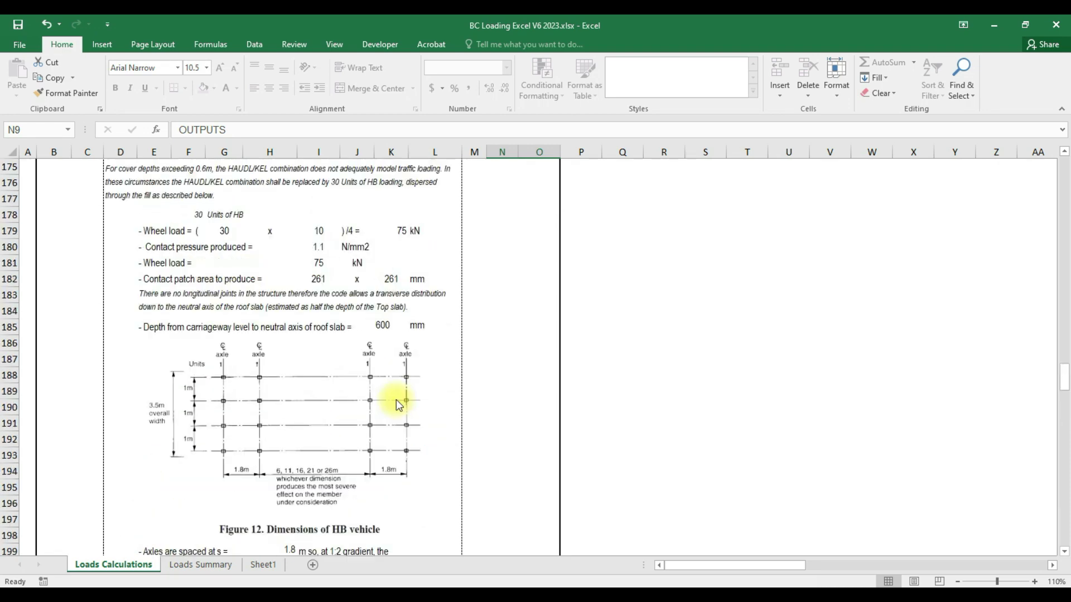
{"action": "scroll", "coordinate": [488, 282], "scroll_direction": "up", "scroll_amount": 20}
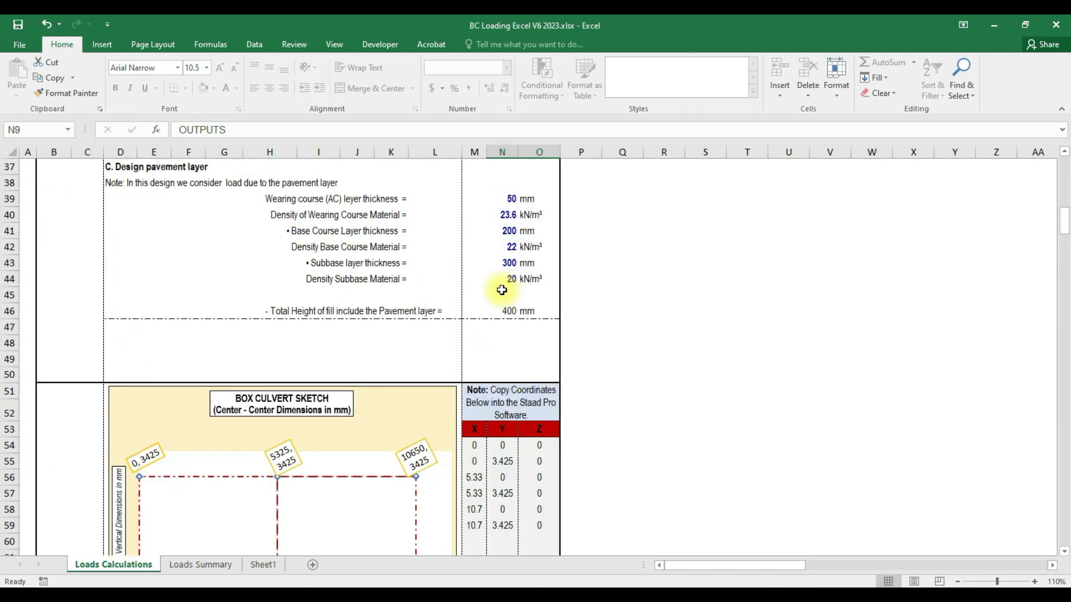
{"action": "left_click_drag", "start_coordinate": [540, 287], "coordinate": [537, 278]}
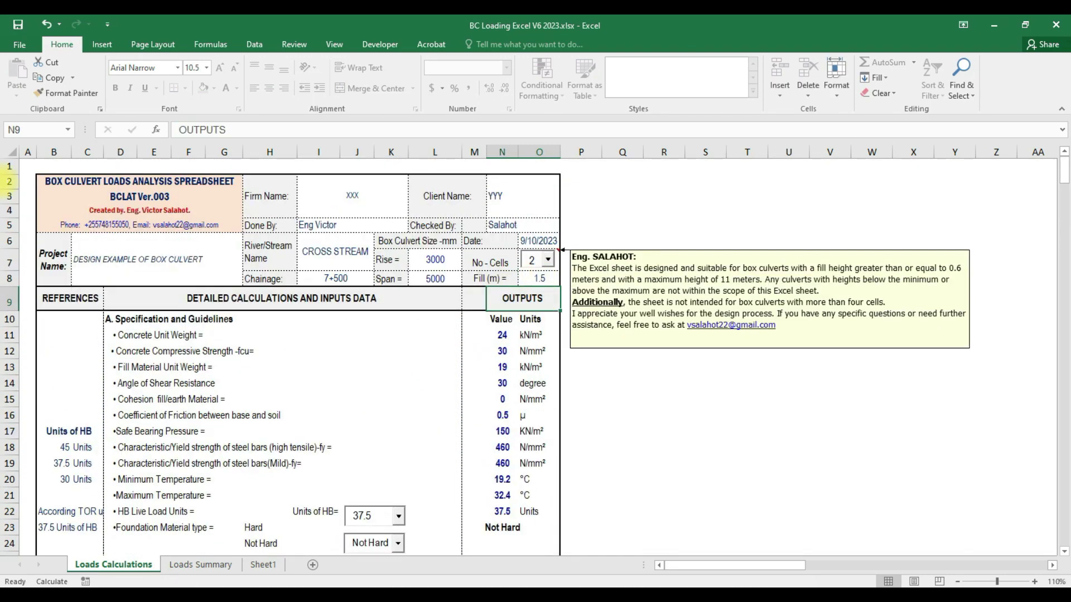
Scroll down through the 1.5 m fill loads to the 39.6 kN/m maximum vertical live load.
{"action": "scroll", "coordinate": [519, 502], "scroll_direction": "down", "scroll_amount": 7}
{"action": "scroll", "coordinate": [518, 502], "scroll_direction": "down", "scroll_amount": 20}
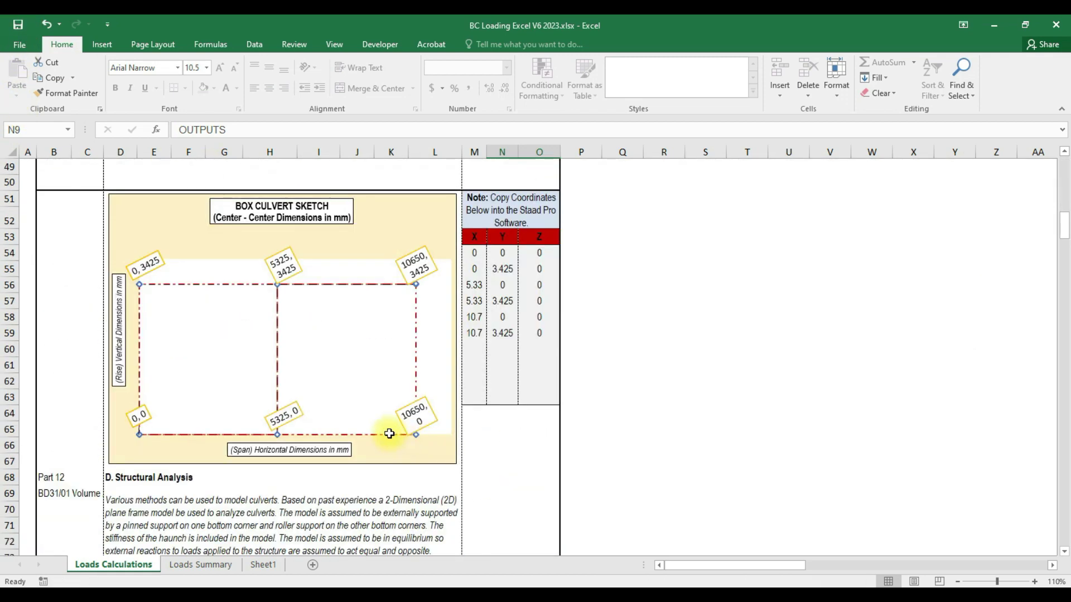
{"action": "scroll", "coordinate": [212, 435], "scroll_direction": "down", "scroll_amount": 8}
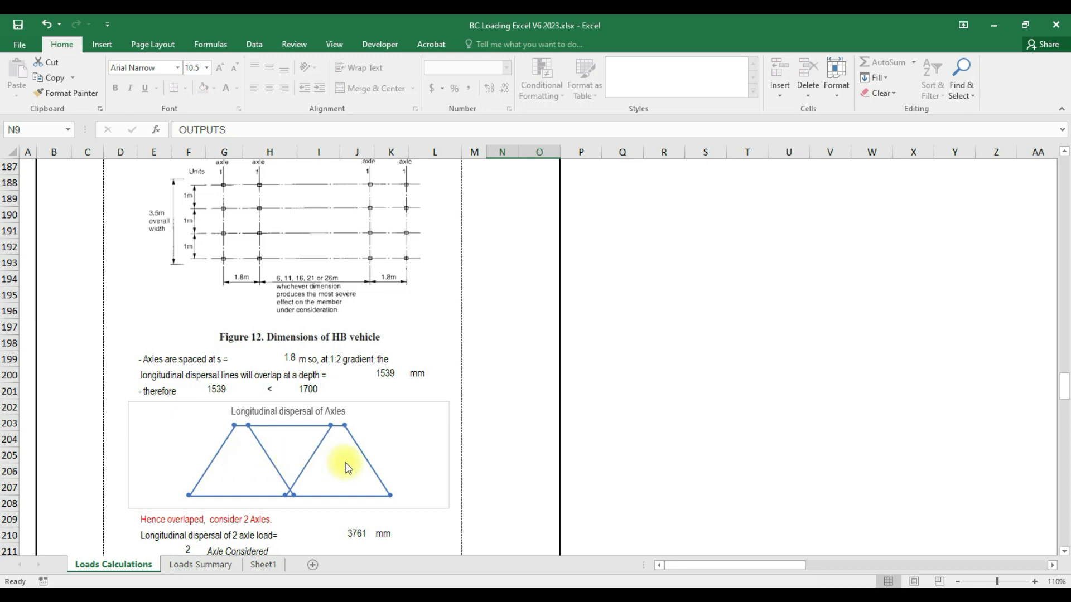
{"action": "scroll", "coordinate": [346, 463], "scroll_direction": "down", "scroll_amount": 7}
{"action": "scroll", "coordinate": [349, 361], "scroll_direction": "down", "scroll_amount": 5}
{"action": "scroll", "coordinate": [329, 335], "scroll_direction": "up", "scroll_amount": 1}
{"action": "scroll", "coordinate": [312, 366], "scroll_direction": "down", "scroll_amount": 2}
{"action": "scroll", "coordinate": [301, 335], "scroll_direction": "up", "scroll_amount": 8}
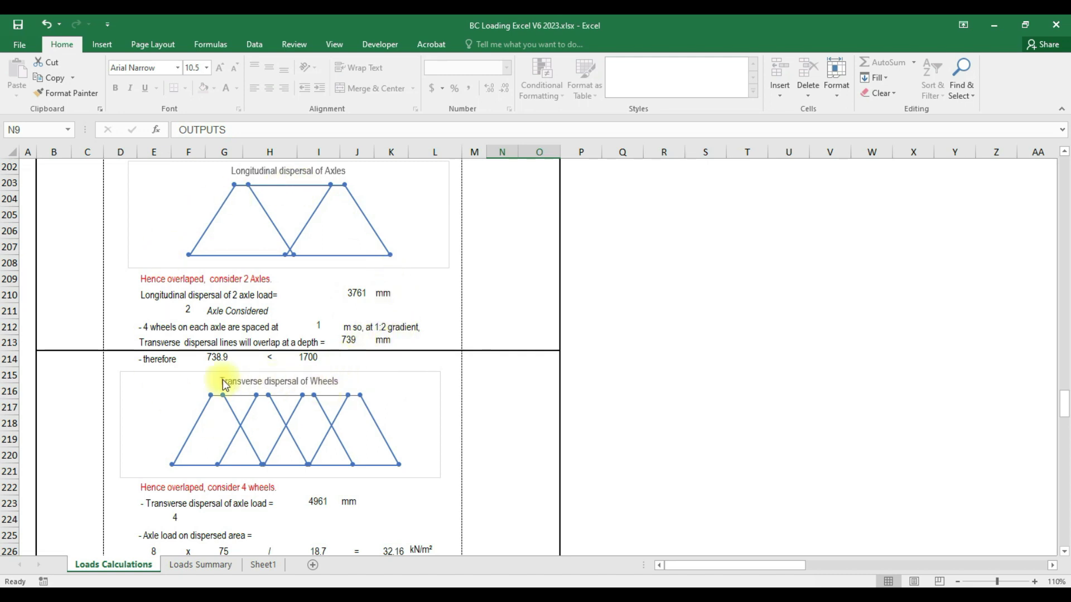
{"action": "scroll", "coordinate": [356, 333], "scroll_direction": "down", "scroll_amount": 4}
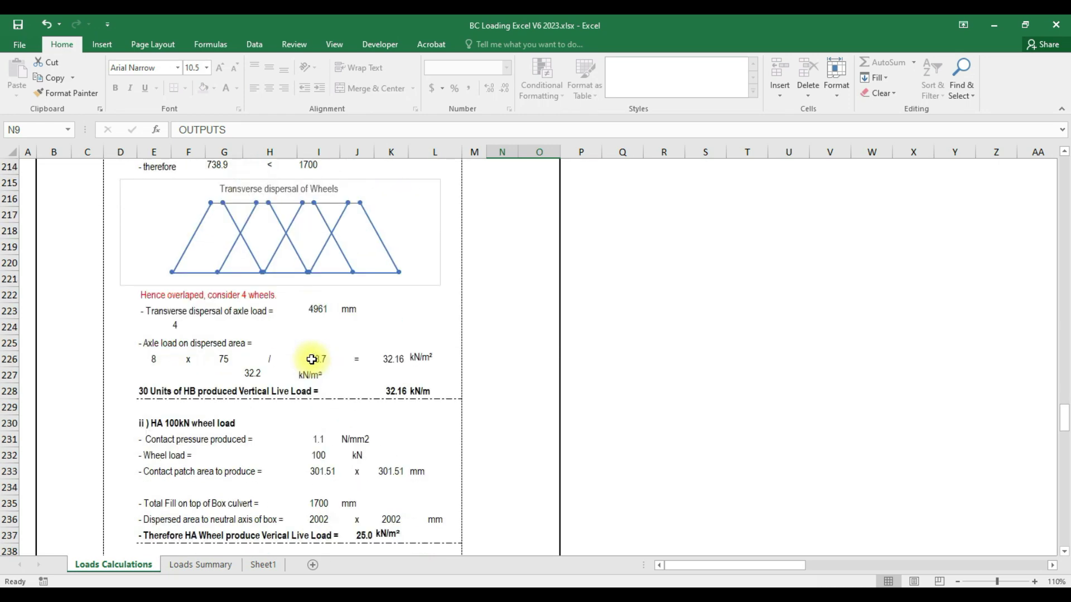
{"action": "scroll", "coordinate": [219, 376], "scroll_direction": "up", "scroll_amount": 1}
{"action": "scroll", "coordinate": [218, 376], "scroll_direction": "down", "scroll_amount": 3}
{"action": "scroll", "coordinate": [310, 276], "scroll_direction": "up", "scroll_amount": 1}
{"action": "scroll", "coordinate": [175, 374], "scroll_direction": "down", "scroll_amount": 3}
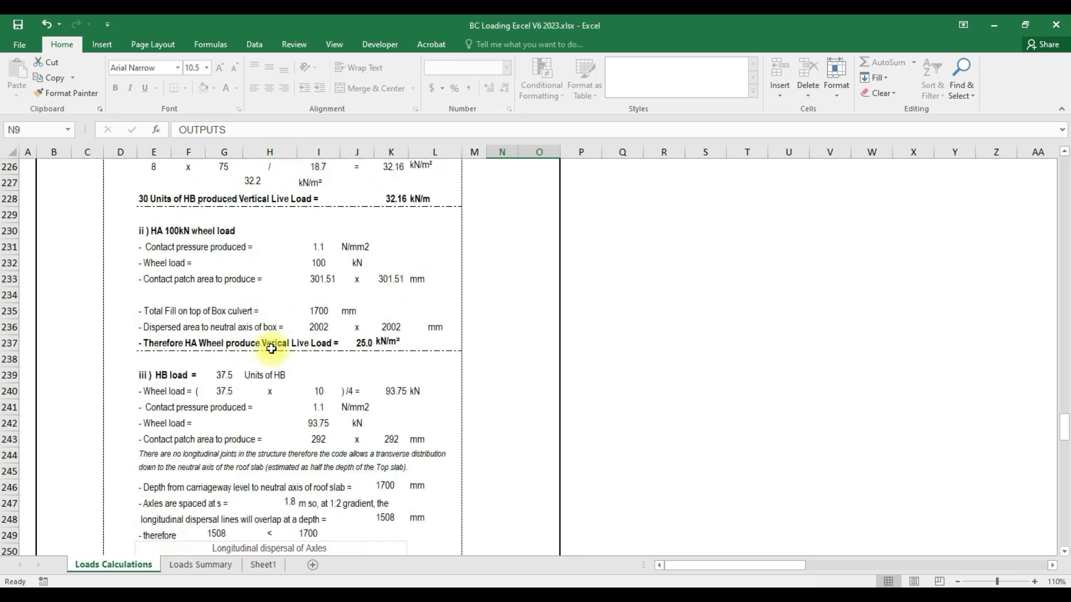
{"action": "scroll", "coordinate": [352, 329], "scroll_direction": "down", "scroll_amount": 11}
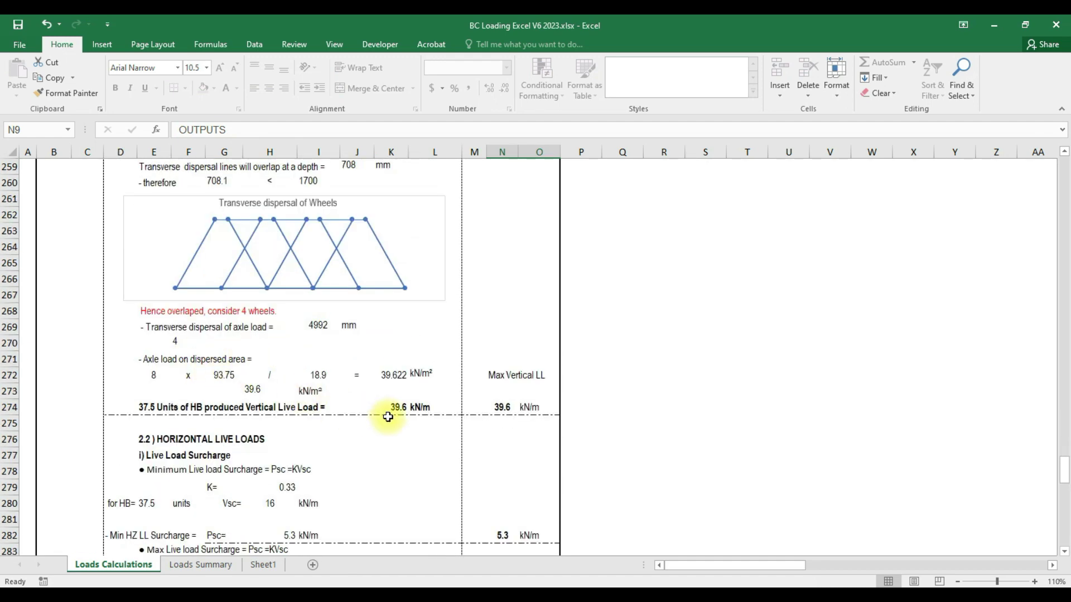
{"action": "left_click", "coordinate": [499, 407]}
{"action": "scroll", "coordinate": [453, 405], "scroll_direction": "down", "scroll_amount": 1}
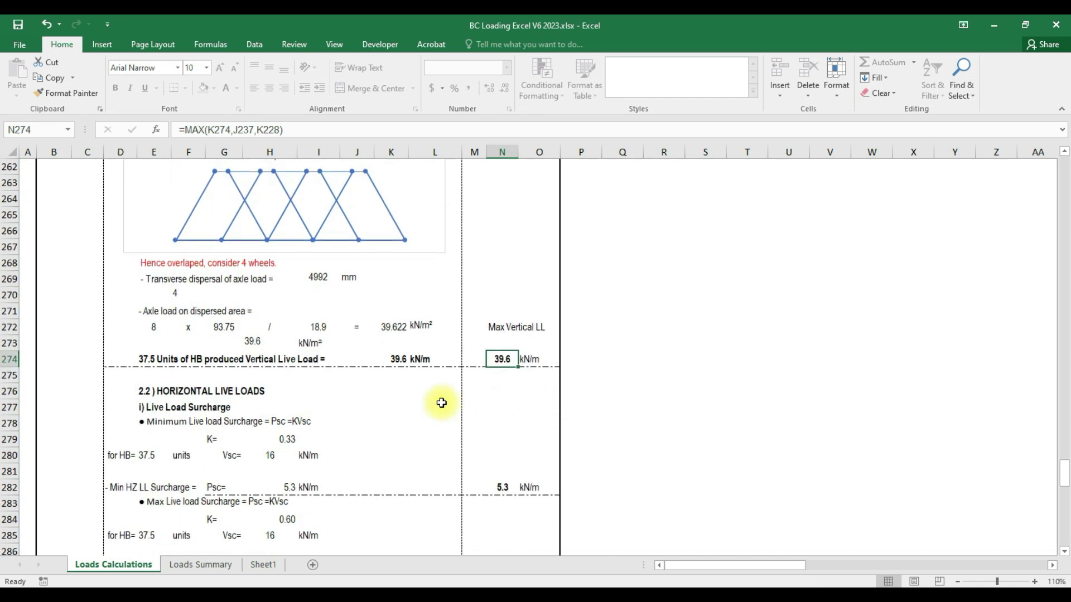
{"action": "scroll", "coordinate": [263, 406], "scroll_direction": "down", "scroll_amount": 2}
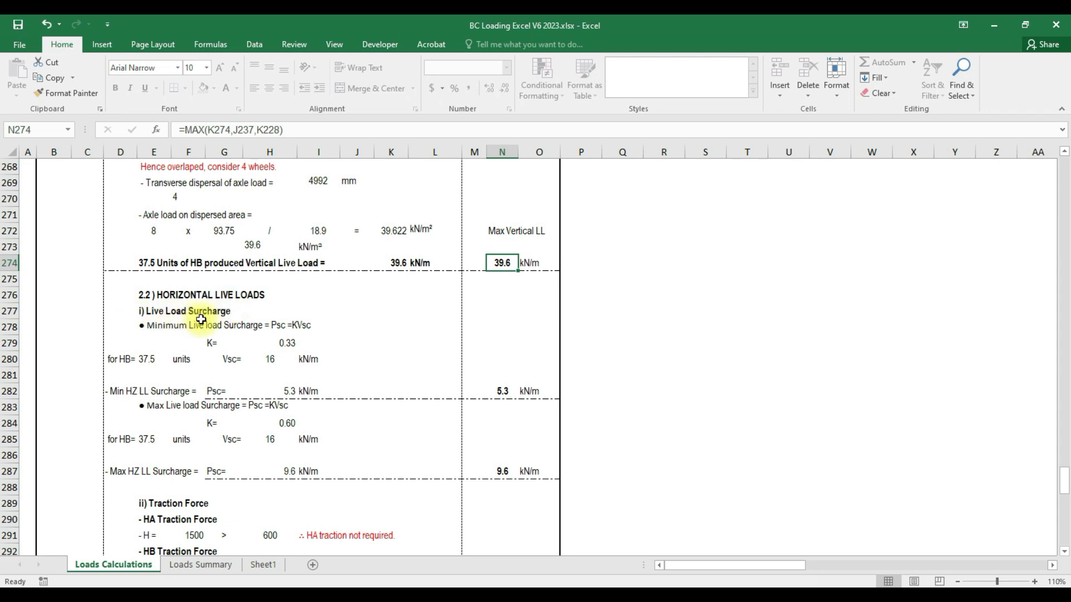
{"action": "scroll", "coordinate": [304, 327], "scroll_direction": "up", "scroll_amount": 2}
{"action": "scroll", "coordinate": [215, 334], "scroll_direction": "down", "scroll_amount": 3}
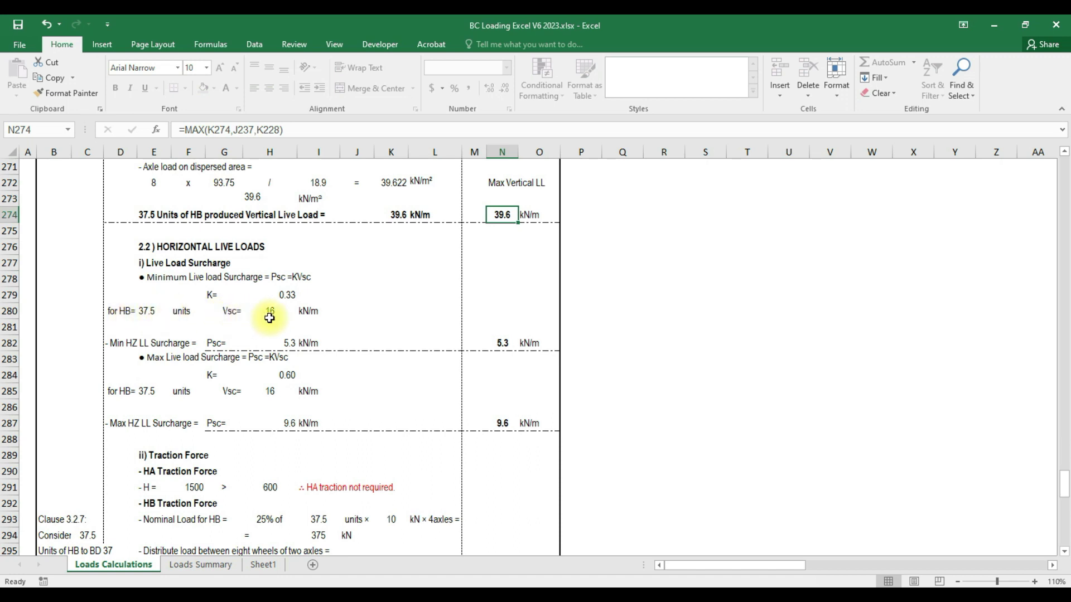
{"action": "scroll", "coordinate": [430, 319], "scroll_direction": "up", "scroll_amount": 20}
{"action": "scroll", "coordinate": [427, 300], "scroll_direction": "up", "scroll_amount": 20}
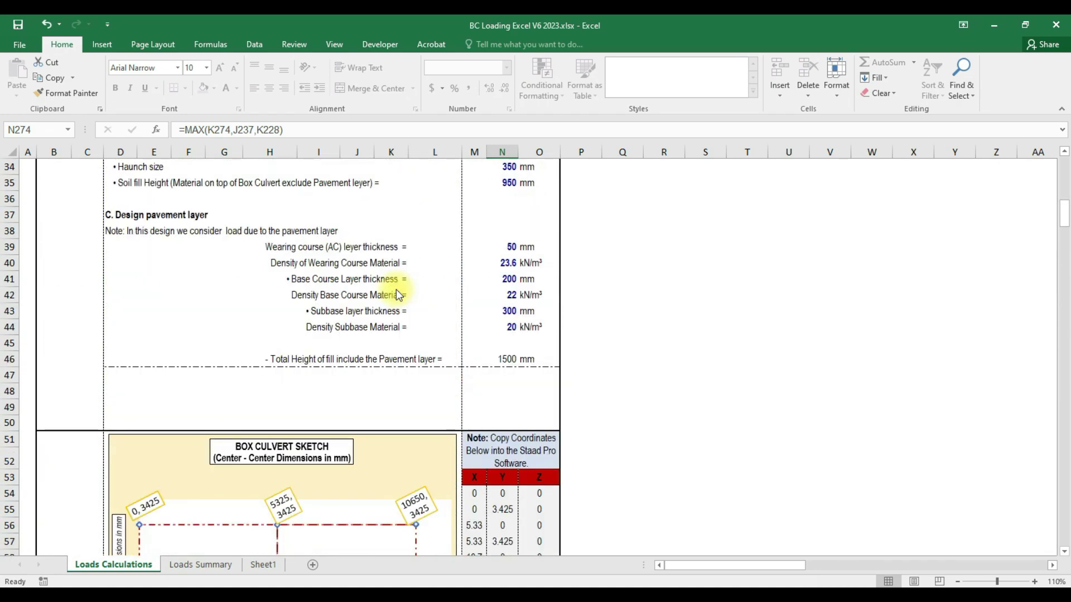
{"action": "scroll", "coordinate": [396, 289], "scroll_direction": "up", "scroll_amount": 11}
{"action": "scroll", "coordinate": [395, 292], "scroll_direction": "down", "scroll_amount": 5}
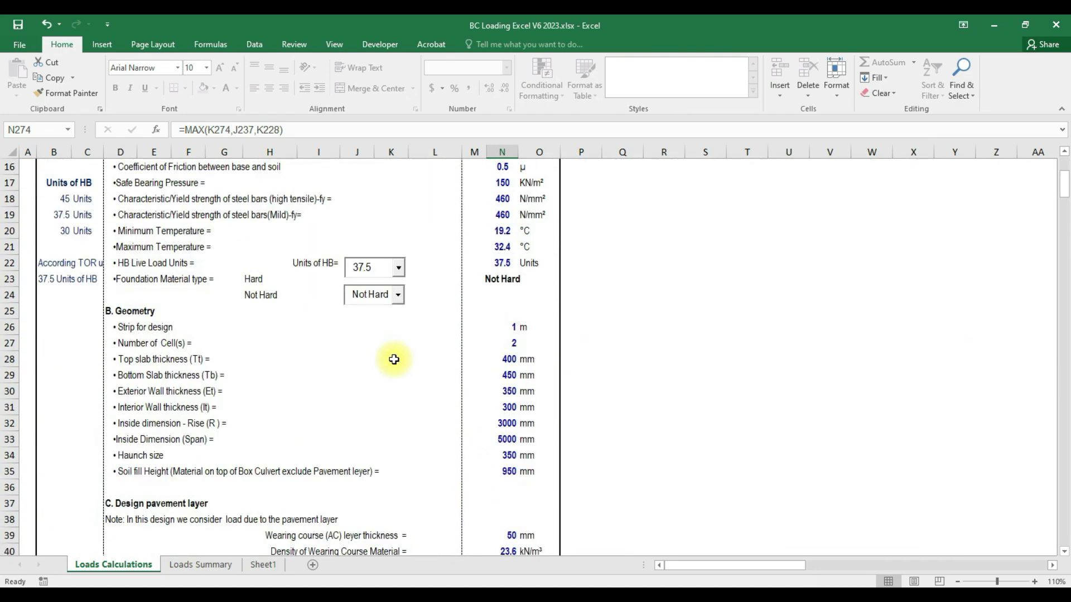
Set the Units of HB dropdown to 45 and save the workbook.
{"action": "left_click", "coordinate": [398, 270]}
{"action": "left_click", "coordinate": [365, 284]}
{"action": "left_click", "coordinate": [18, 25]}
{"action": "scroll", "coordinate": [295, 316], "scroll_direction": "down", "scroll_amount": 10}
{"action": "scroll", "coordinate": [377, 301], "scroll_direction": "up", "scroll_amount": 14}
{"action": "scroll", "coordinate": [363, 395], "scroll_direction": "up", "scroll_amount": 1}
{"action": "scroll", "coordinate": [383, 363], "scroll_direction": "down", "scroll_amount": 3}
{"action": "scroll", "coordinate": [180, 355], "scroll_direction": "down", "scroll_amount": 16}
{"action": "scroll", "coordinate": [180, 355], "scroll_direction": "down", "scroll_amount": 20}
{"action": "scroll", "coordinate": [160, 377], "scroll_direction": "down", "scroll_amount": 20}
{"action": "scroll", "coordinate": [177, 363], "scroll_direction": "up", "scroll_amount": 6}
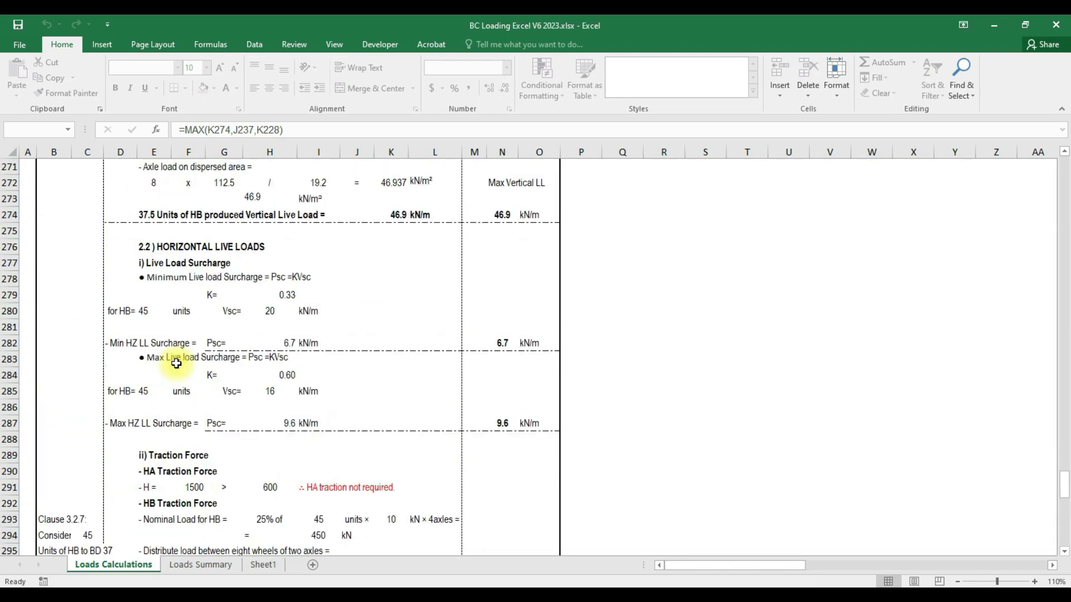
Inspect the surcharge formulas in H280, H282 and H287 (20, 6.7, 9.6).
{"action": "left_click", "coordinate": [268, 312]}
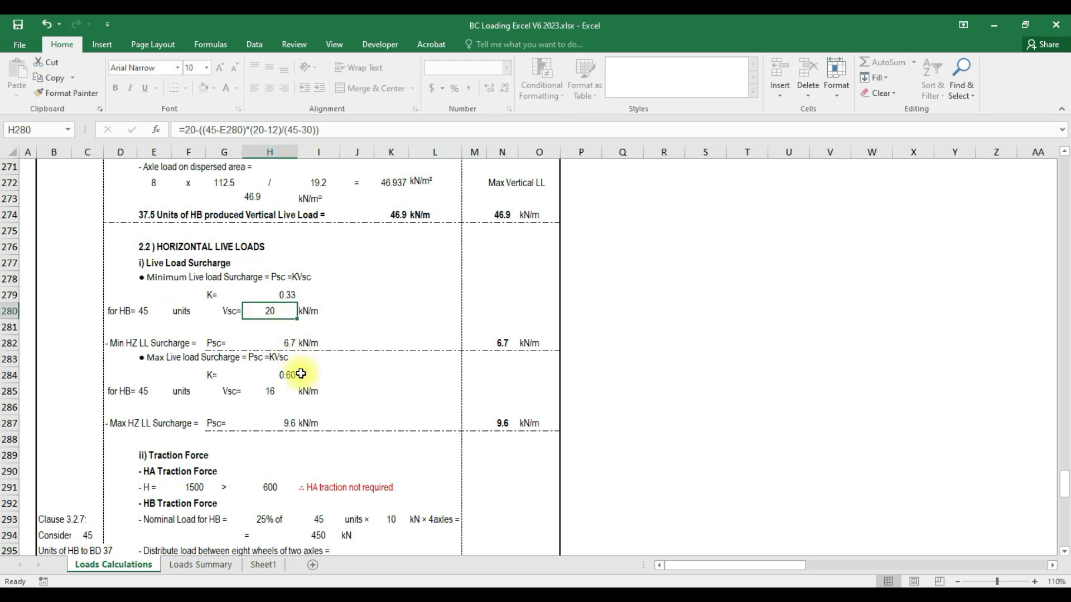
{"action": "left_click", "coordinate": [279, 344]}
{"action": "left_click", "coordinate": [285, 425]}
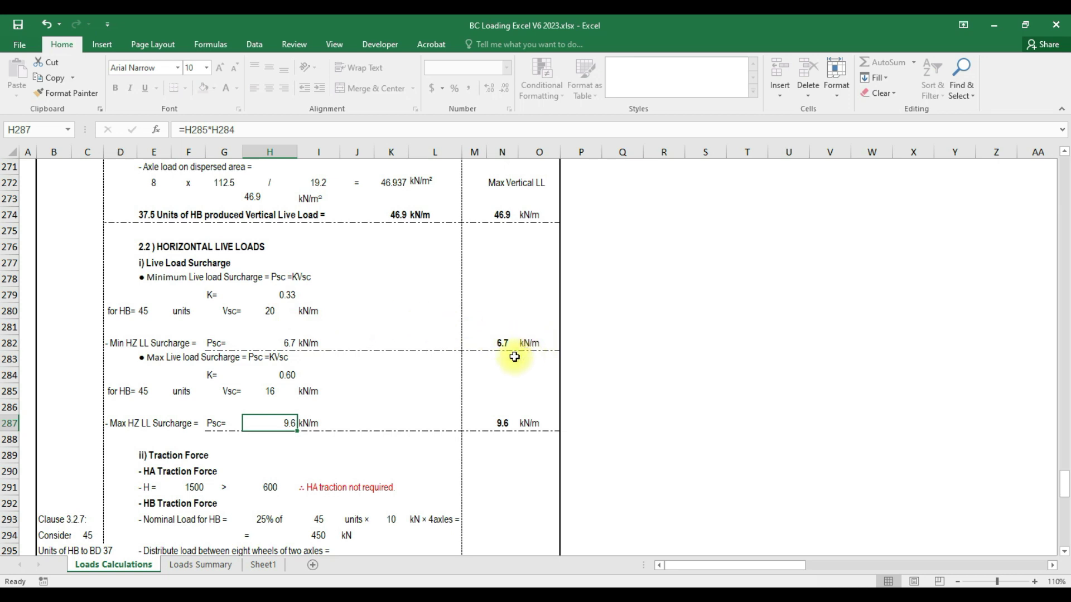
{"action": "scroll", "coordinate": [291, 384], "scroll_direction": "down", "scroll_amount": 1}
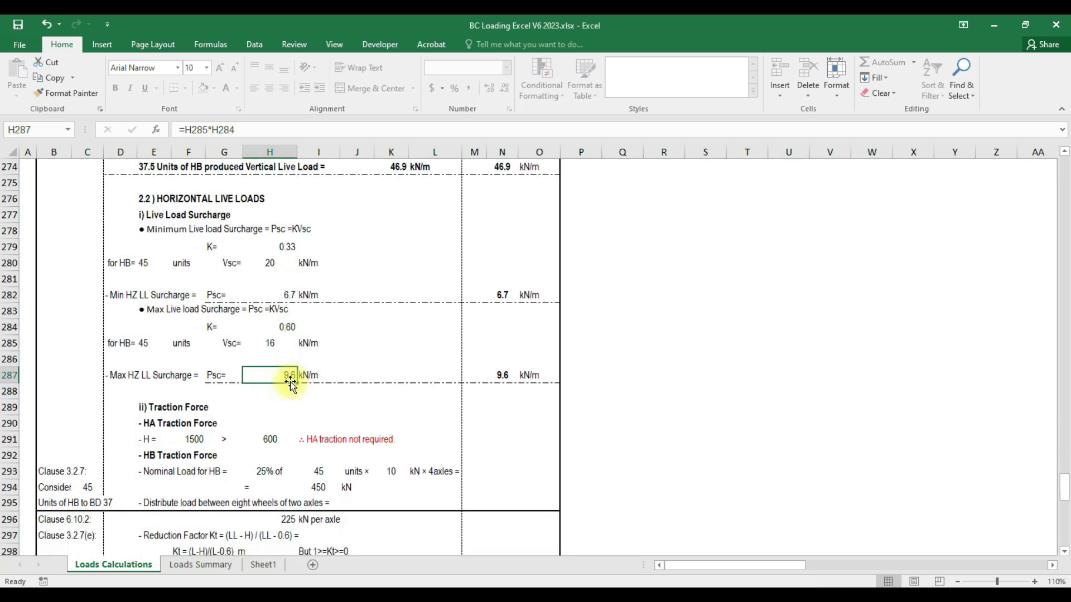
{"action": "scroll", "coordinate": [275, 391], "scroll_direction": "down", "scroll_amount": 3}
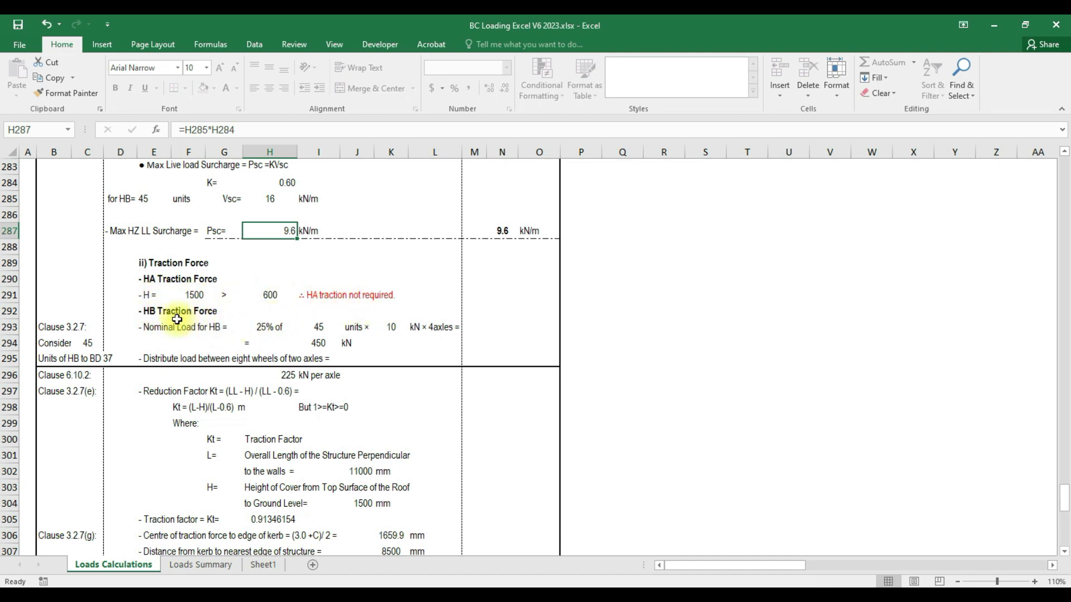
{"action": "scroll", "coordinate": [329, 332], "scroll_direction": "down", "scroll_amount": 5}
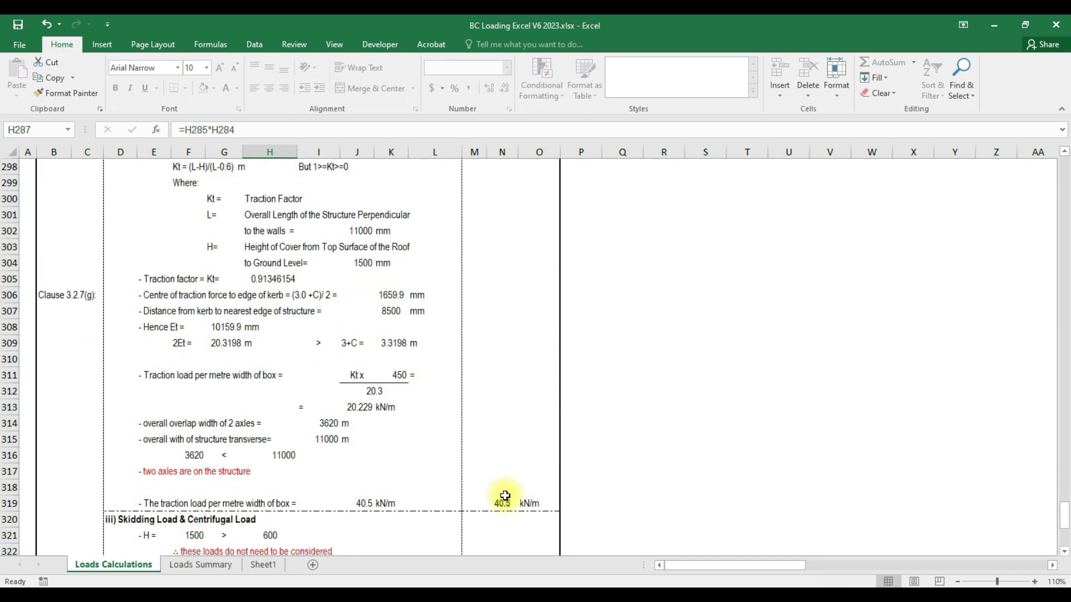
{"action": "left_click", "coordinate": [503, 501]}
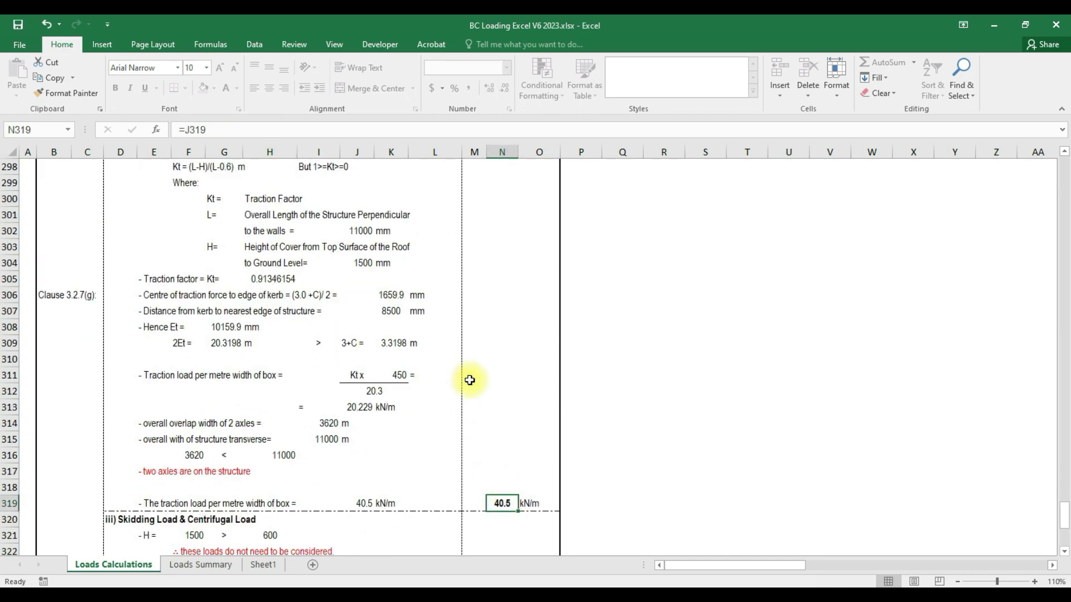
{"action": "scroll", "coordinate": [477, 347], "scroll_direction": "up", "scroll_amount": 20}
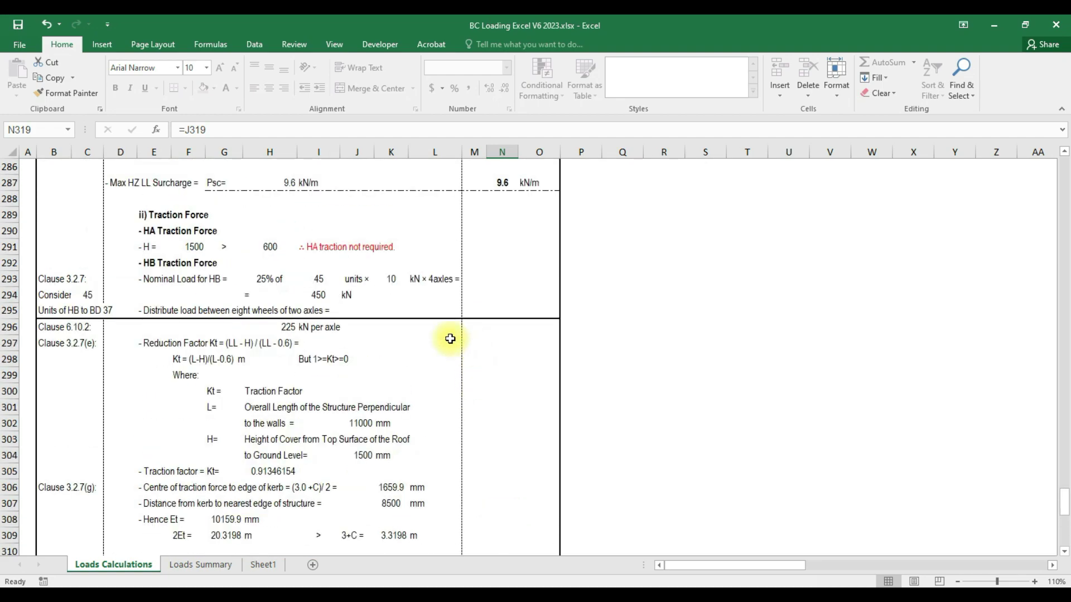
{"action": "scroll", "coordinate": [429, 334], "scroll_direction": "up", "scroll_amount": 20}
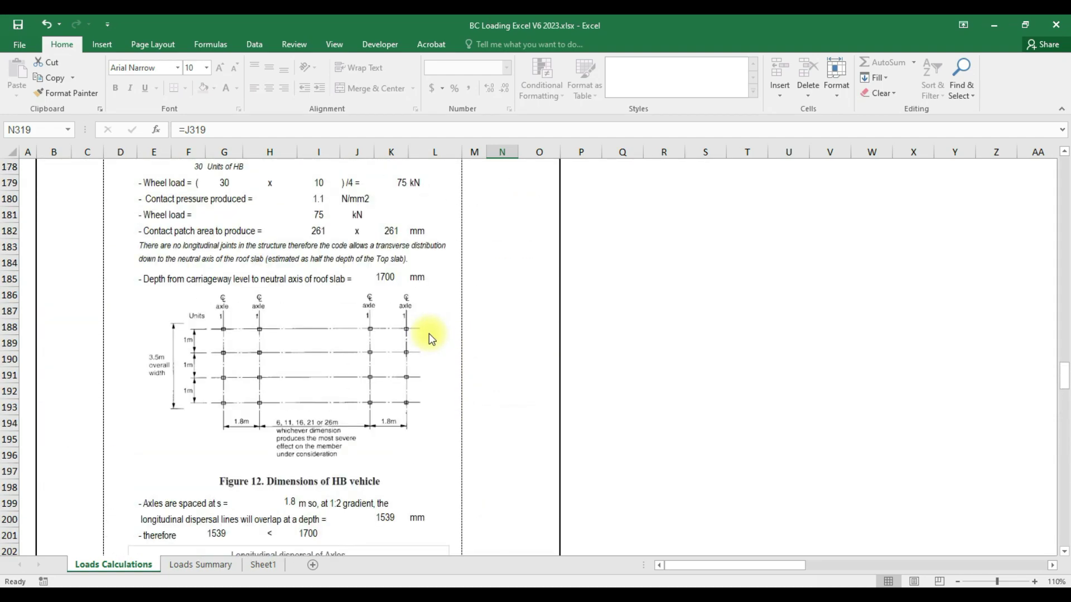
{"action": "scroll", "coordinate": [430, 333], "scroll_direction": "up", "scroll_amount": 20}
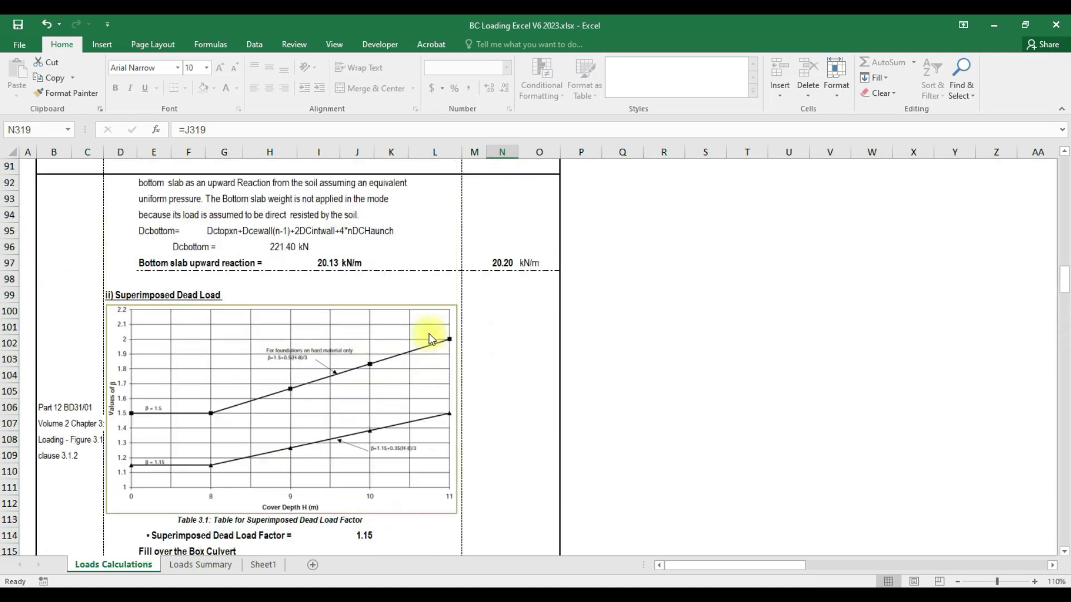
{"action": "scroll", "coordinate": [429, 334], "scroll_direction": "up", "scroll_amount": 4}
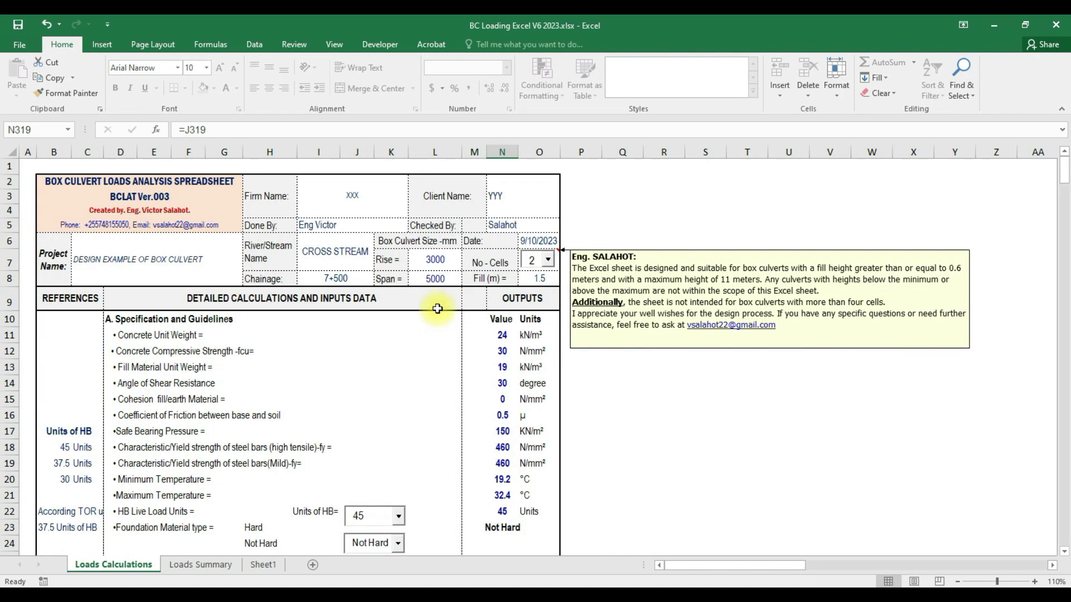
{"action": "left_click", "coordinate": [548, 260]}
Set the No-Cells dropdown to 4 cells.
{"action": "left_click", "coordinate": [534, 301]}
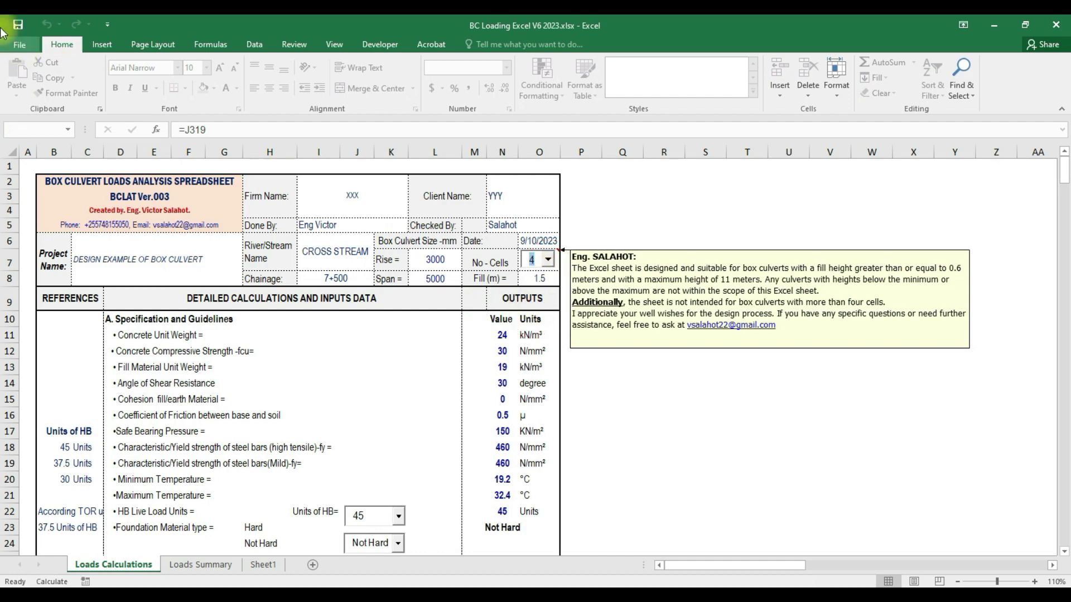
{"action": "scroll", "coordinate": [502, 391], "scroll_direction": "down", "scroll_amount": 14}
{"action": "scroll", "coordinate": [502, 391], "scroll_direction": "down", "scroll_amount": 8}
{"action": "scroll", "coordinate": [397, 352], "scroll_direction": "up", "scroll_amount": 7}
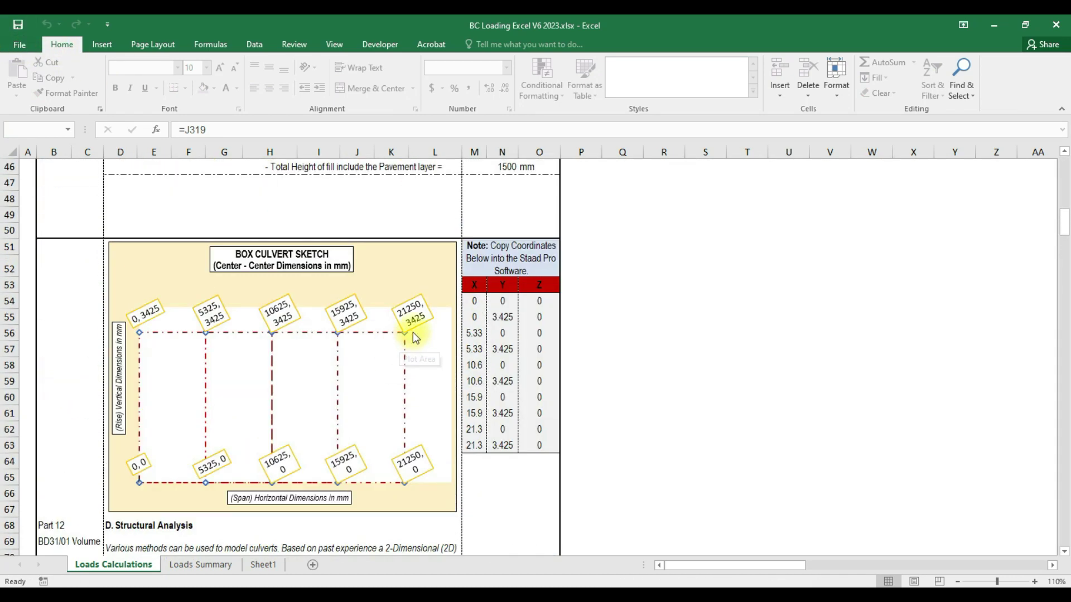
{"action": "scroll", "coordinate": [440, 312], "scroll_direction": "up", "scroll_amount": 14}
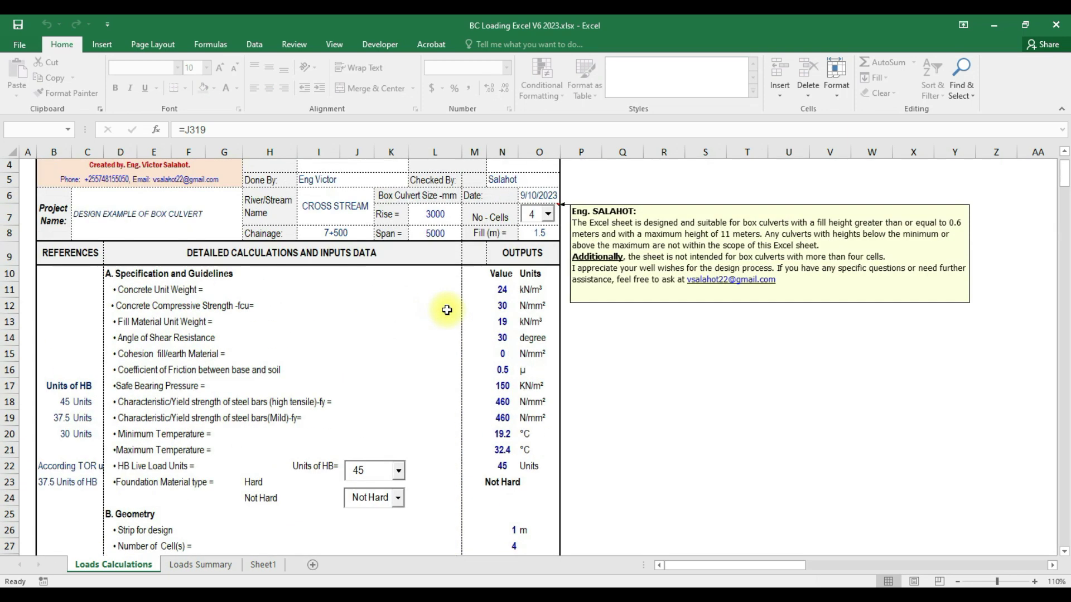
Enter a 3000 mm span in L8 and a 2000 mm rise in L7.
{"action": "left_click", "coordinate": [443, 236]}
{"action": "type", "text": "3000"}
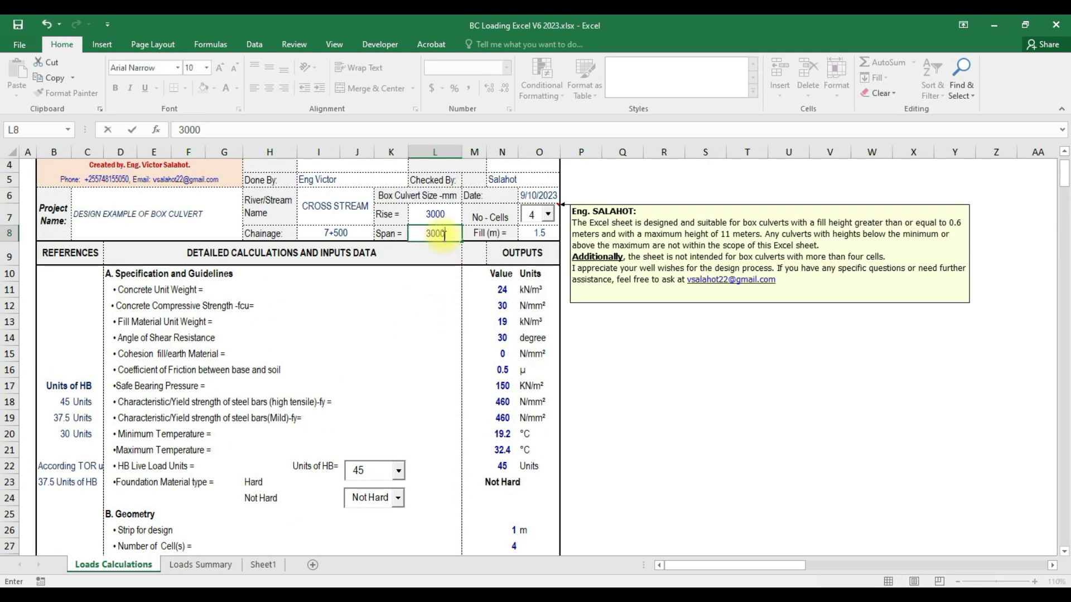
{"action": "left_click", "coordinate": [448, 215]}
{"action": "type", "text": "20"}
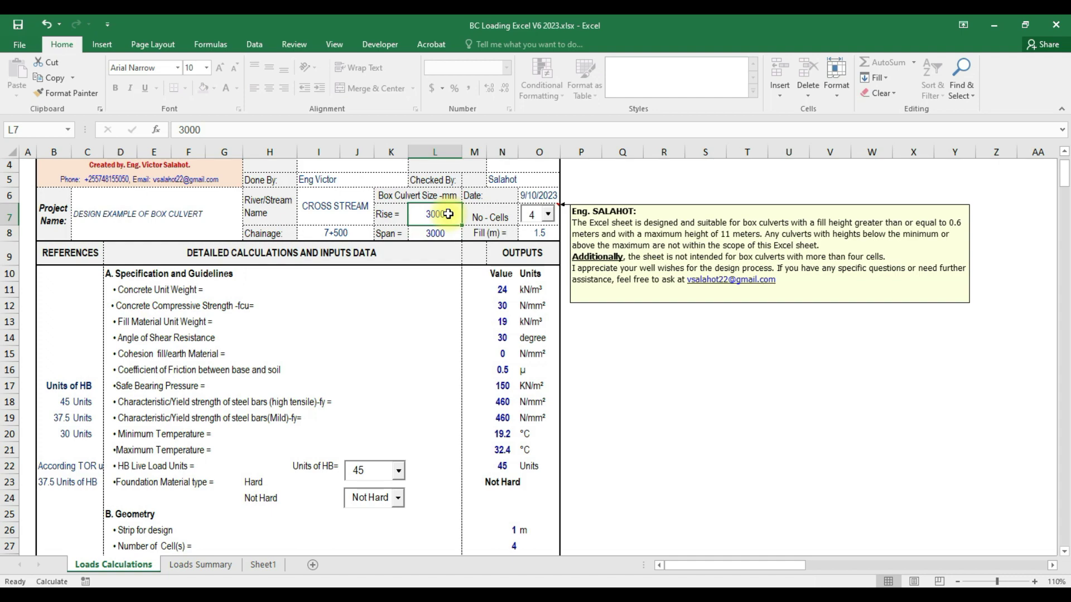
{"action": "type", "text": "00"}
{"action": "key", "text": "ctrl+Return"}
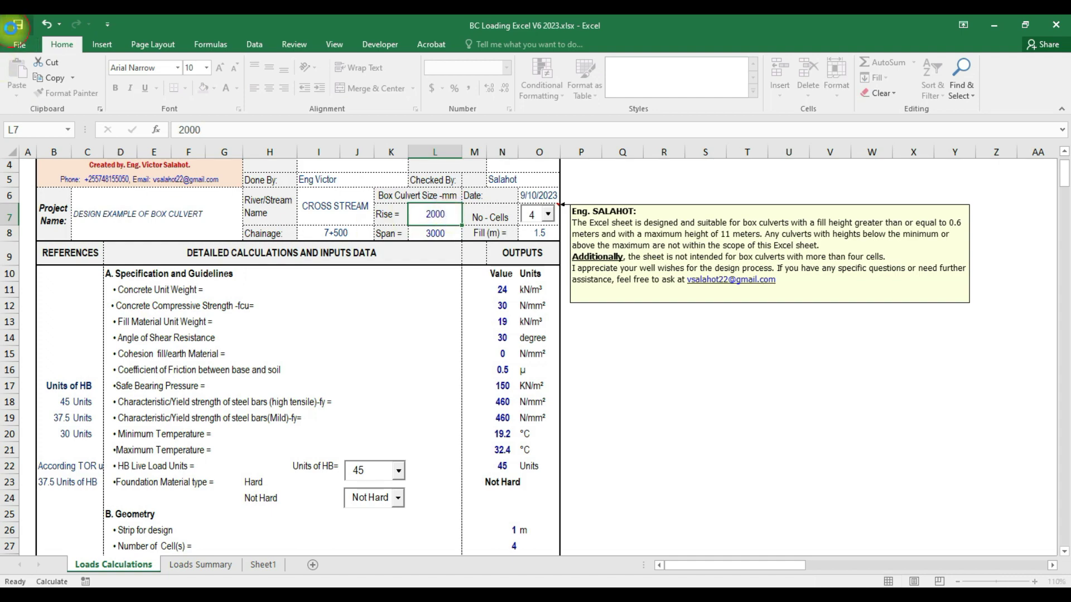
{"action": "scroll", "coordinate": [504, 305], "scroll_direction": "down", "scroll_amount": 1}
Review the redrawn four-cell sketch, then set the L8 span back to 5000 mm.
{"action": "scroll", "coordinate": [504, 306], "scroll_direction": "down", "scroll_amount": 20}
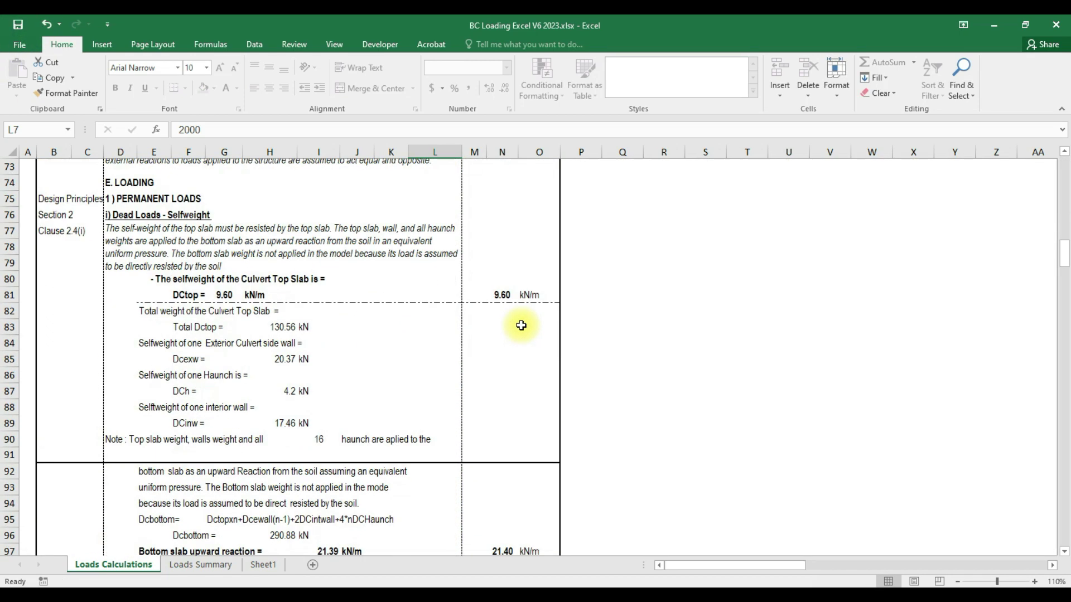
{"action": "scroll", "coordinate": [529, 327], "scroll_direction": "down", "scroll_amount": 10}
{"action": "scroll", "coordinate": [521, 322], "scroll_direction": "up", "scroll_amount": 20}
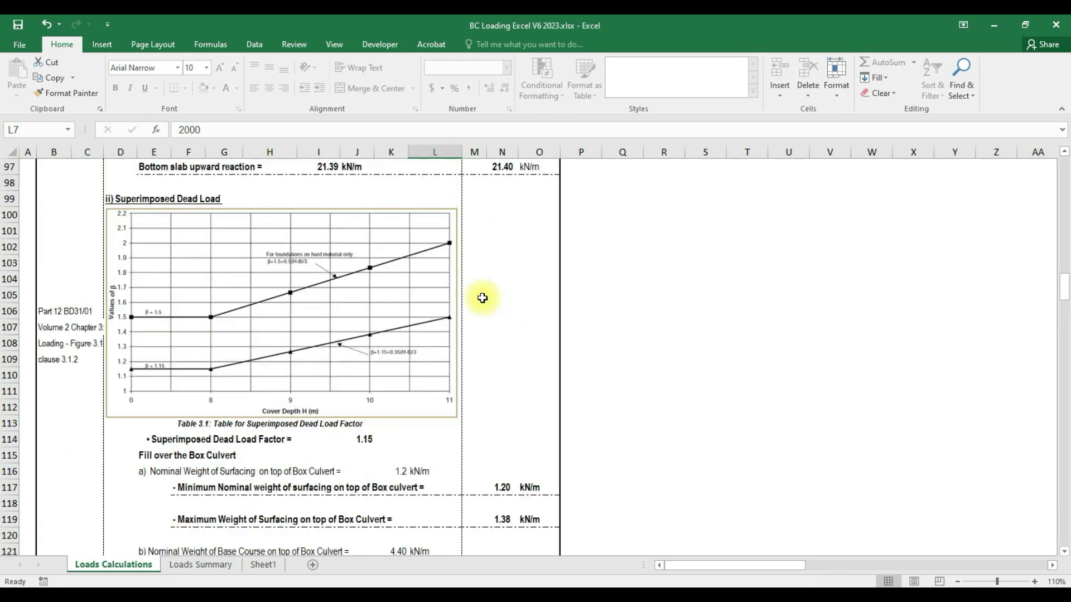
{"action": "scroll", "coordinate": [474, 374], "scroll_direction": "down", "scroll_amount": 3}
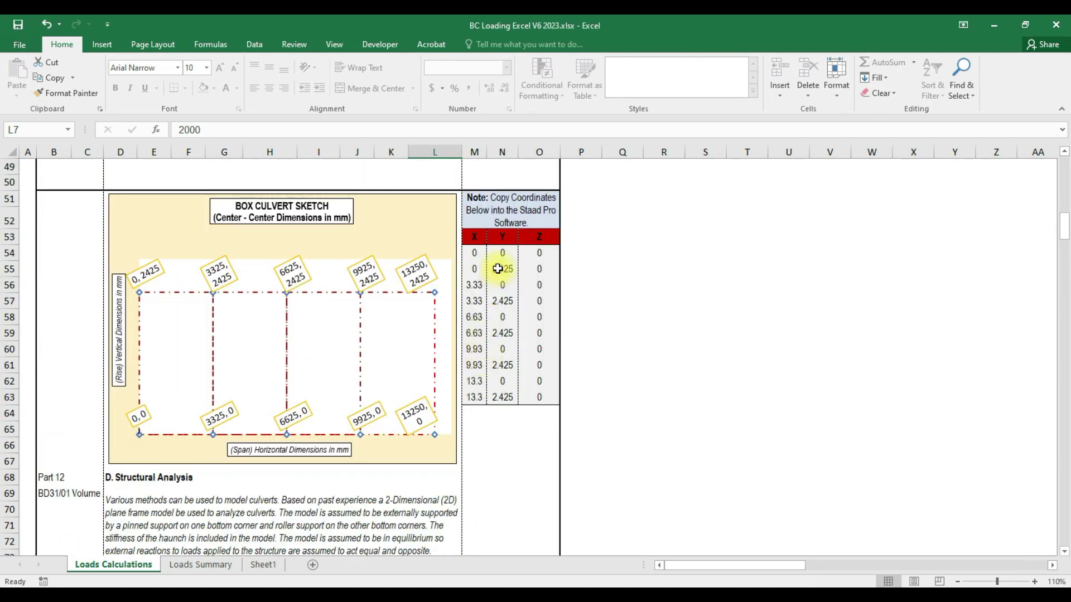
{"action": "scroll", "coordinate": [463, 257], "scroll_direction": "up", "scroll_amount": 16}
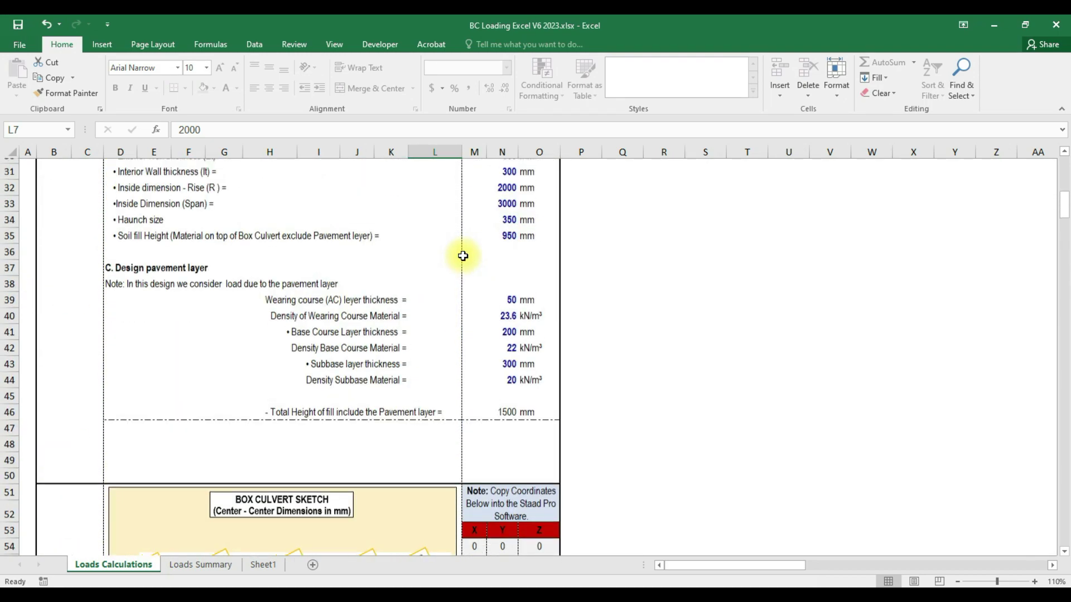
{"action": "left_click", "coordinate": [442, 278]}
{"action": "type", "text": "500"}
{"action": "key", "text": "Return"}
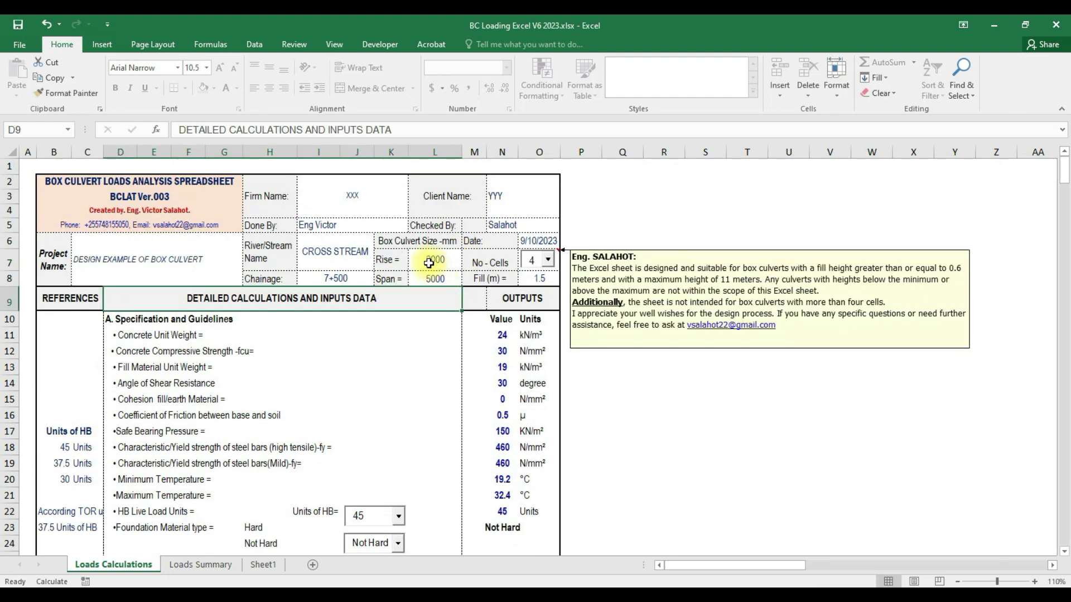
Set the L7 rise back to 3000 mm and save the workbook.
{"action": "left_click", "coordinate": [429, 263]}
{"action": "type", "text": "3000"}
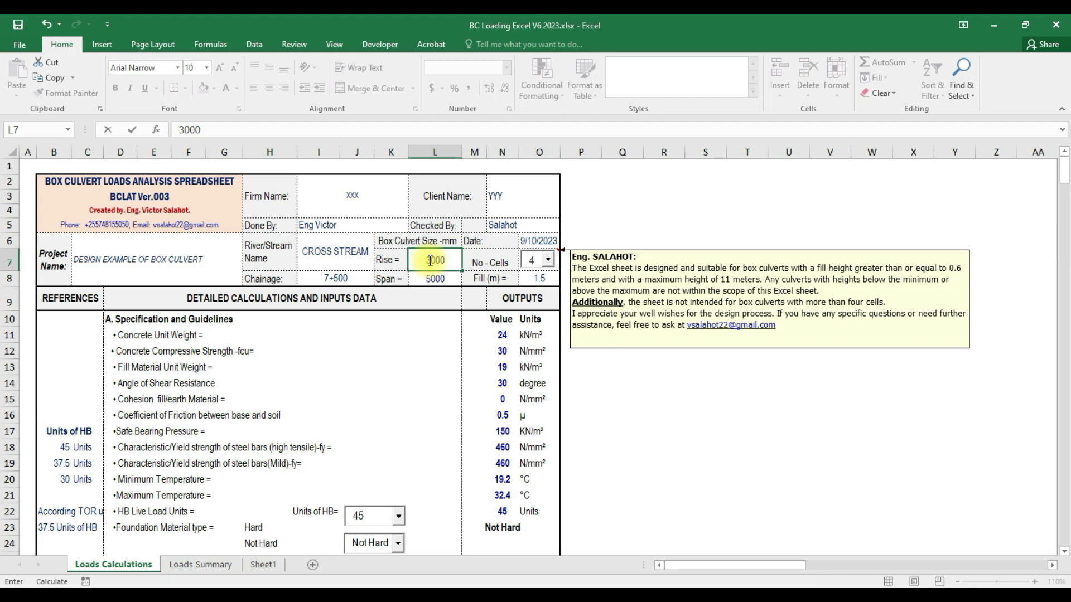
{"action": "key", "text": "Return"}
{"action": "left_click", "coordinate": [27, 31]}
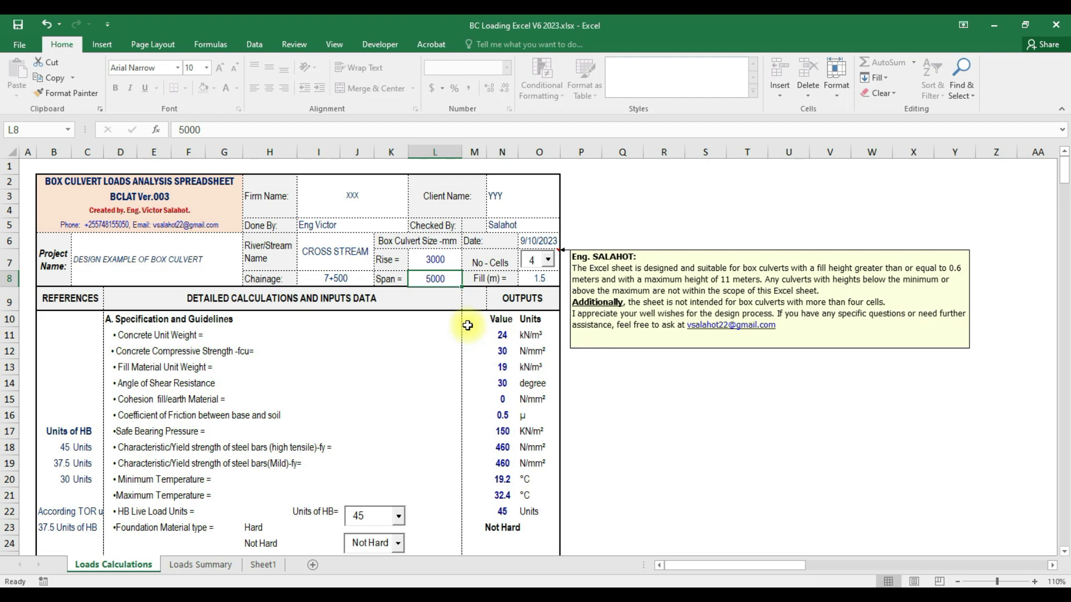
Switch to the Templates folder window in File Explorer.
{"action": "scroll", "coordinate": [558, 335], "scroll_direction": "down", "scroll_amount": 3}
{"action": "scroll", "coordinate": [557, 329], "scroll_direction": "up", "scroll_amount": 3}
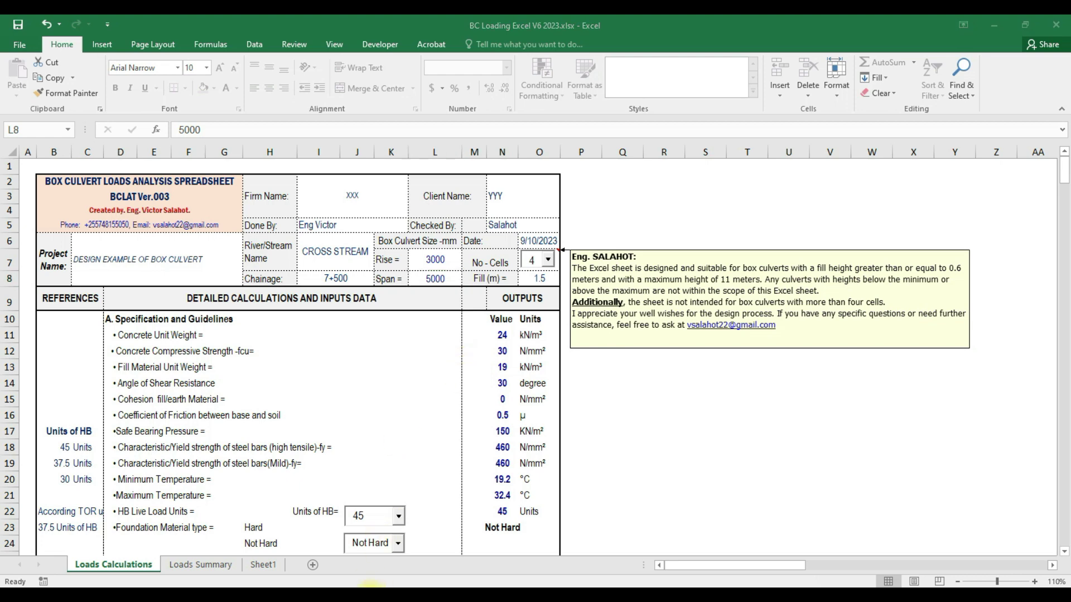
{"action": "left_click", "coordinate": [374, 595]}
{"action": "left_click", "coordinate": [333, 540]}
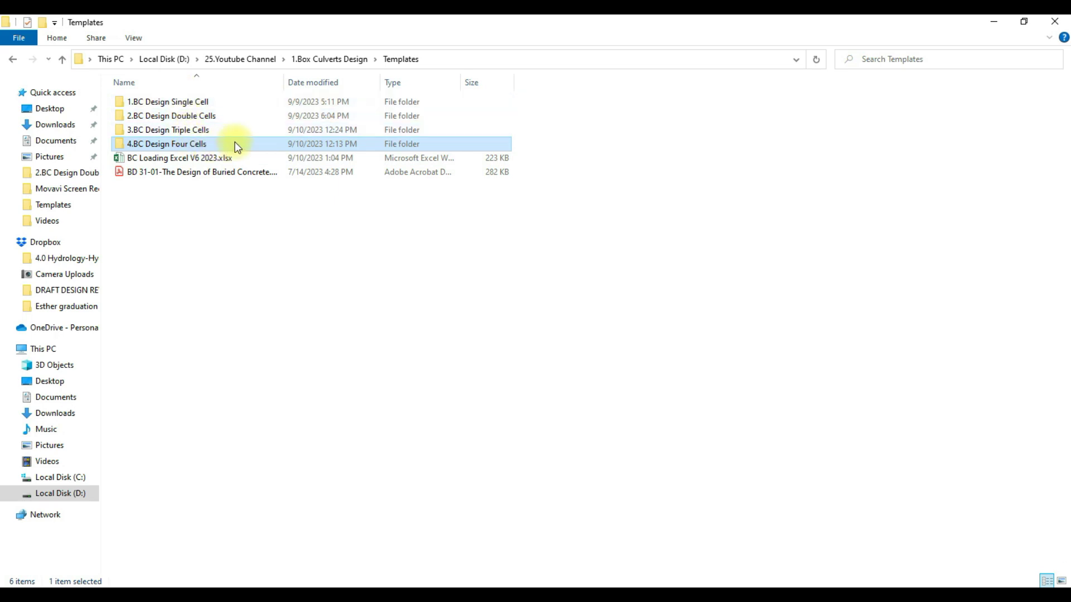
Minimize the Templates File Explorer window to return to the BC Loading workbook.
{"action": "left_click", "coordinate": [993, 21]}
{"action": "scroll", "coordinate": [570, 315], "scroll_direction": "up", "scroll_amount": 1}
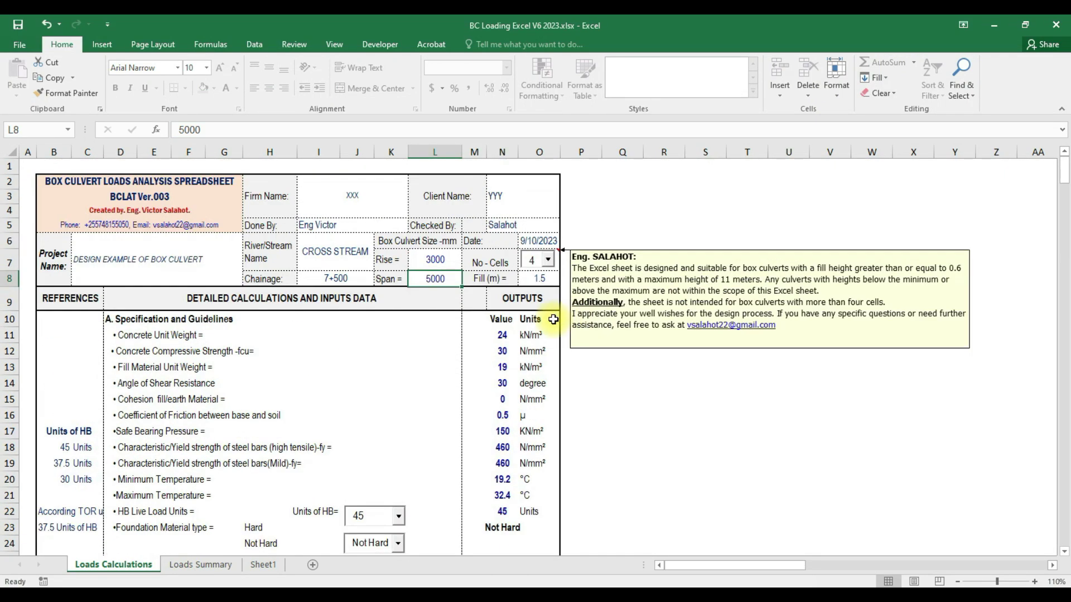